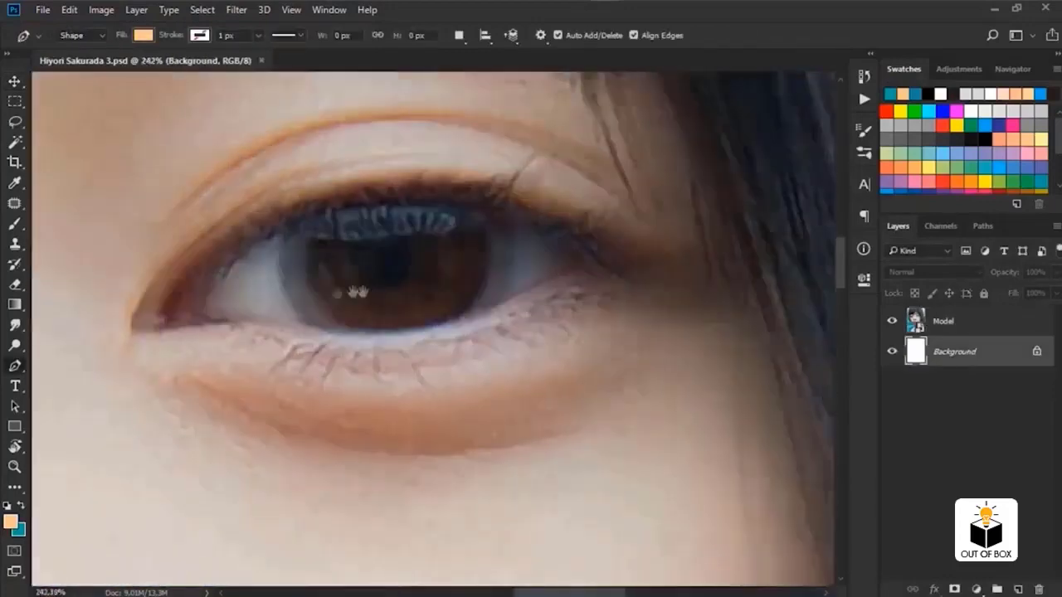
Start the eyeliner shape at the eye corner and name its layer Line
click(162, 322)
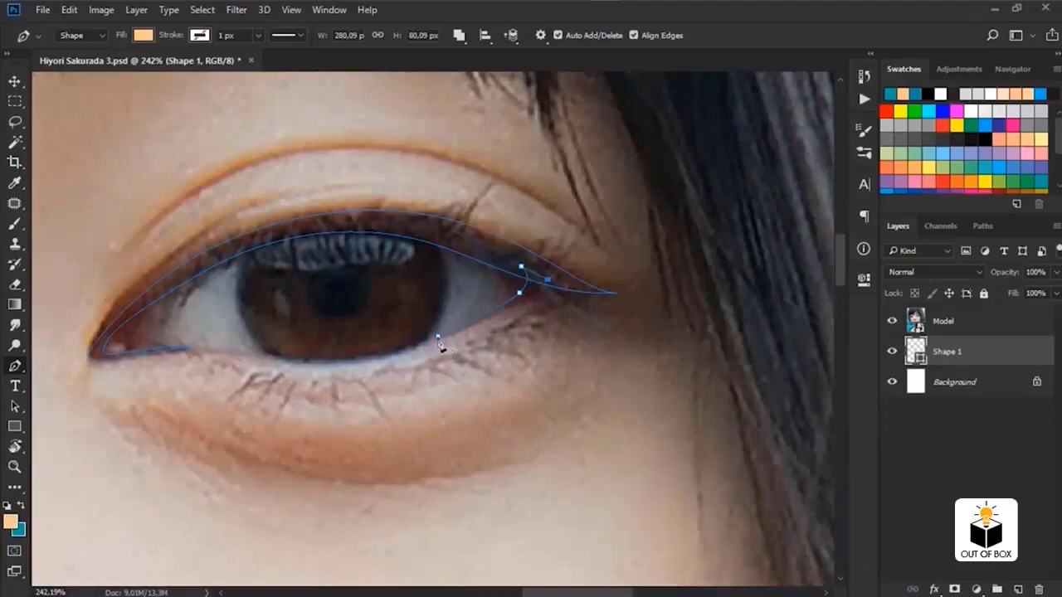
double_click(946, 352)
text(Line)
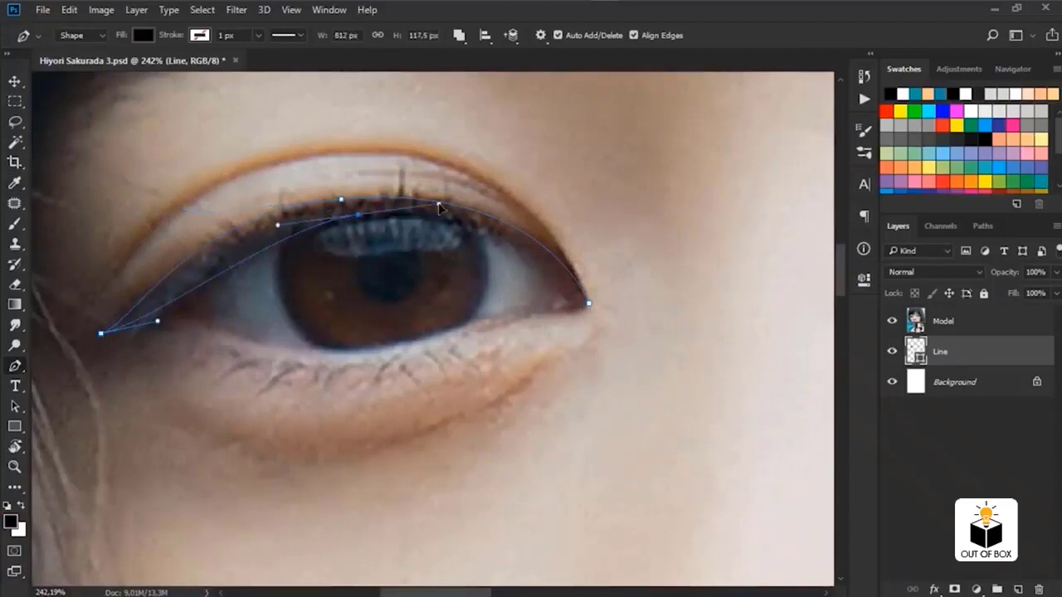
Curve the eyeliner along the upper lid, then trace the eye opening along the lower lid
drag(438, 204, 470, 204)
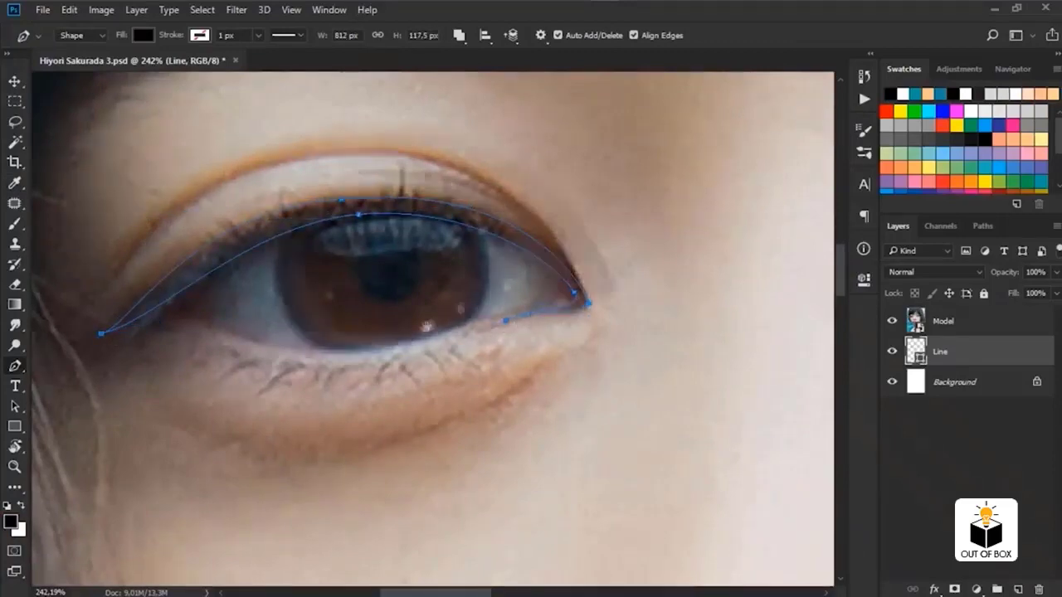
drag(168, 331, 266, 284)
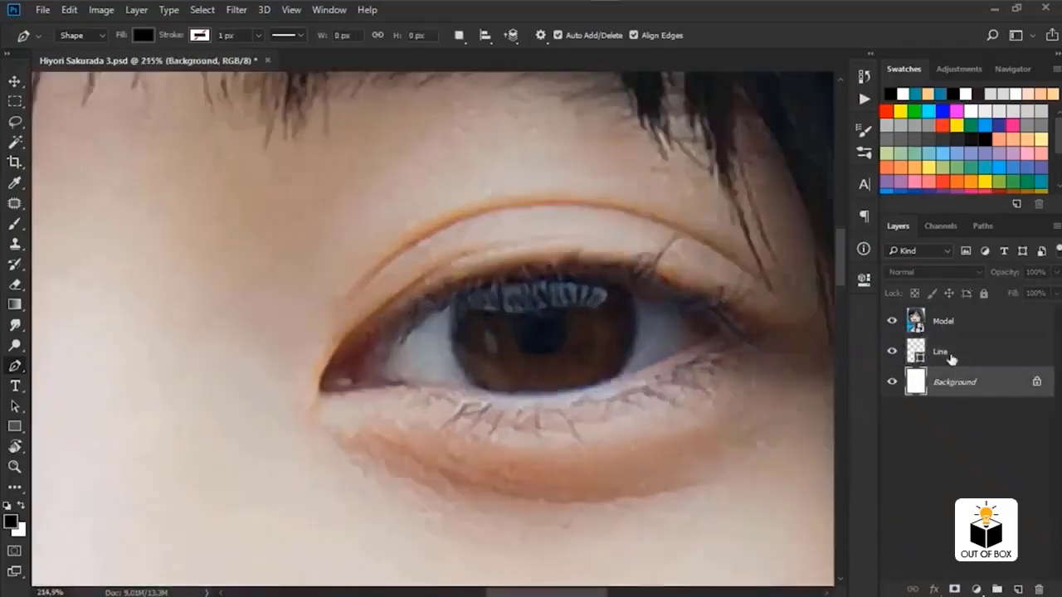
click(953, 313)
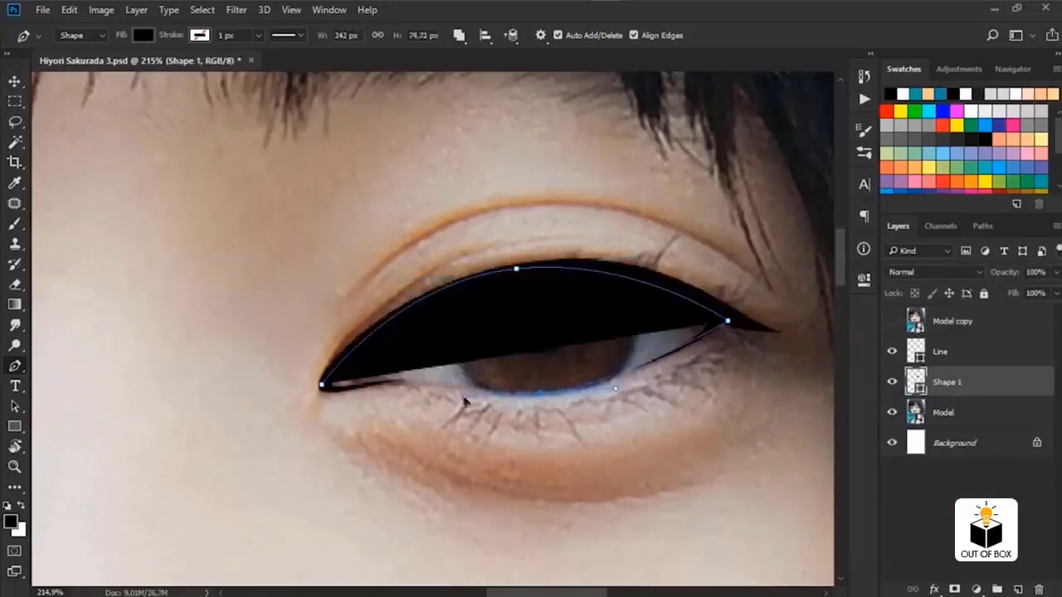
drag(464, 401, 387, 393)
Fill the eye-opening shape white and rename its layer Eyes
double_click(916, 382)
click(688, 125)
double_click(946, 381)
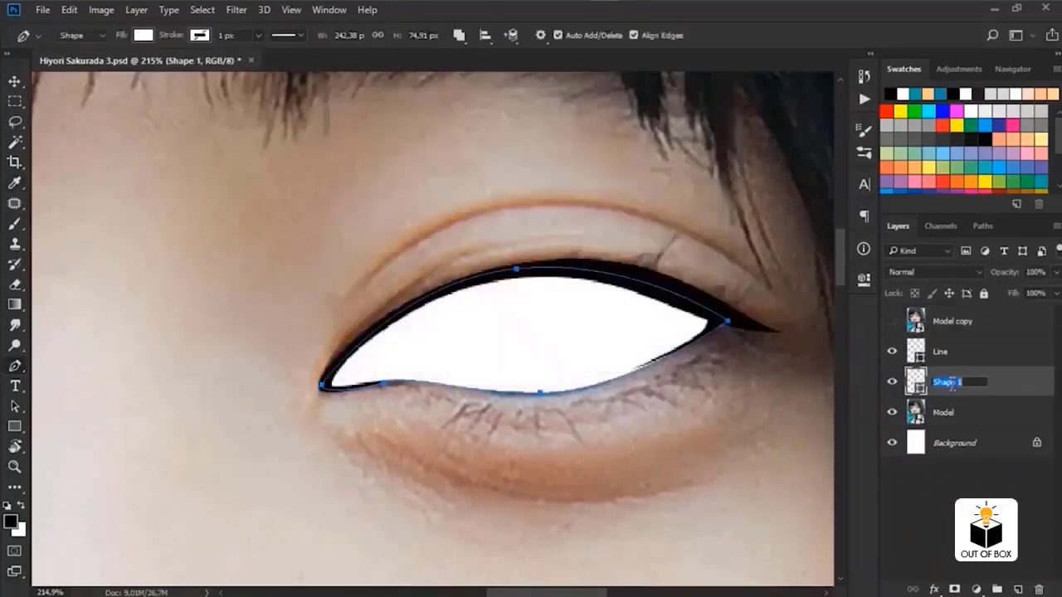
text(Eyes)
key(Return)
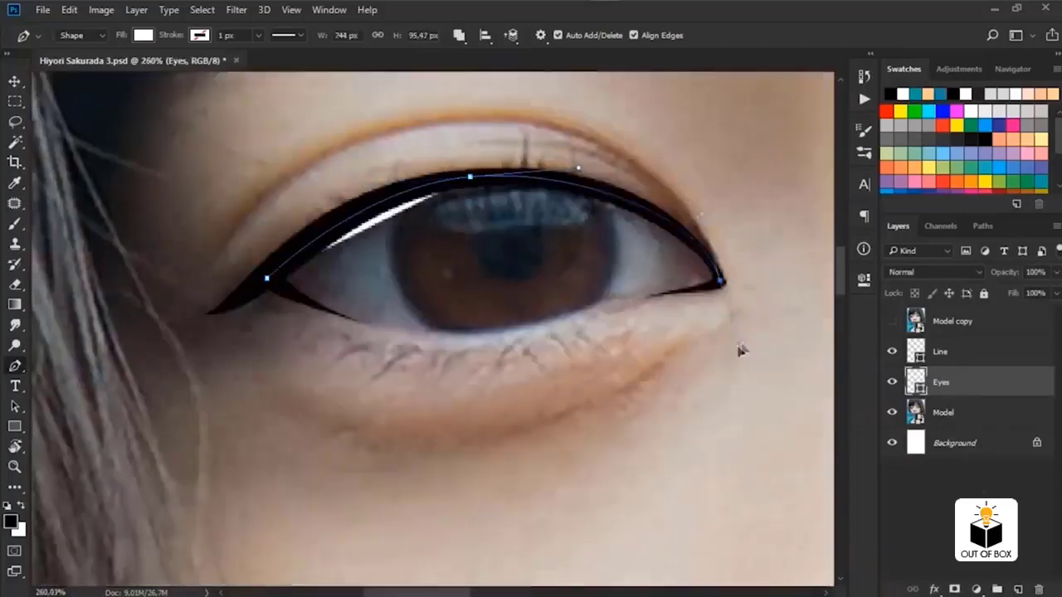
Close the eye outline into an almond shape along the lower lid
click(720, 282)
drag(608, 303, 569, 314)
click(267, 279)
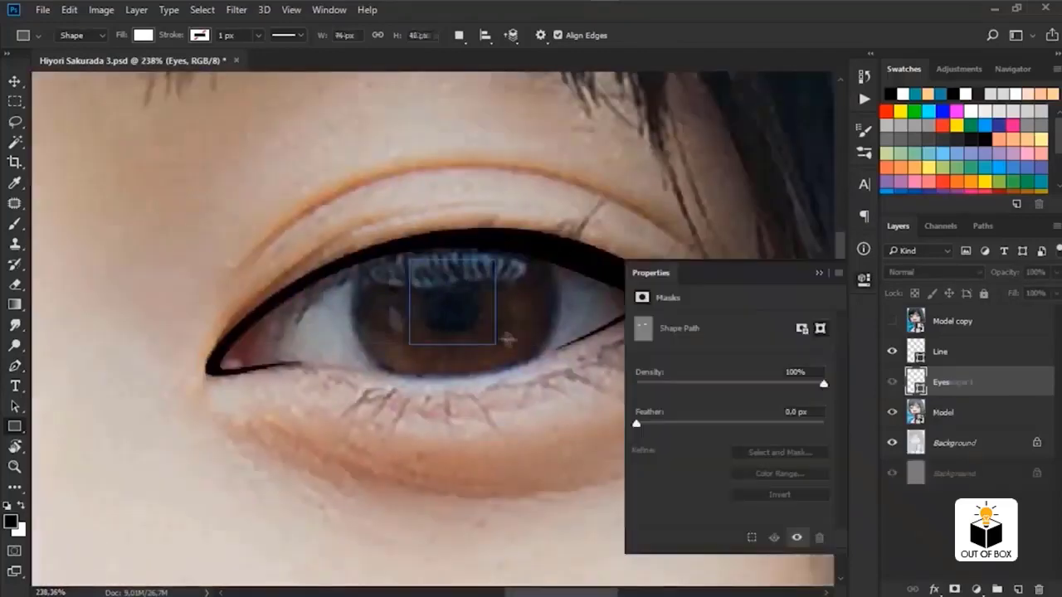
Draw a black ellipse over the iris, clipped inside the white eye shape
right_click(14, 427)
click(83, 459)
drag(450, 303, 587, 403)
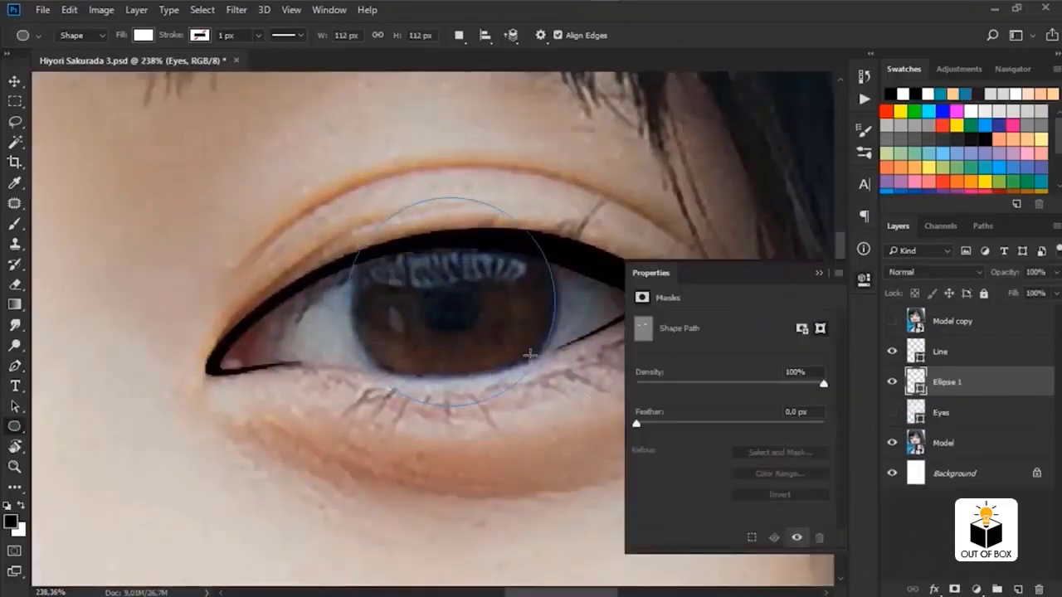
key(a)
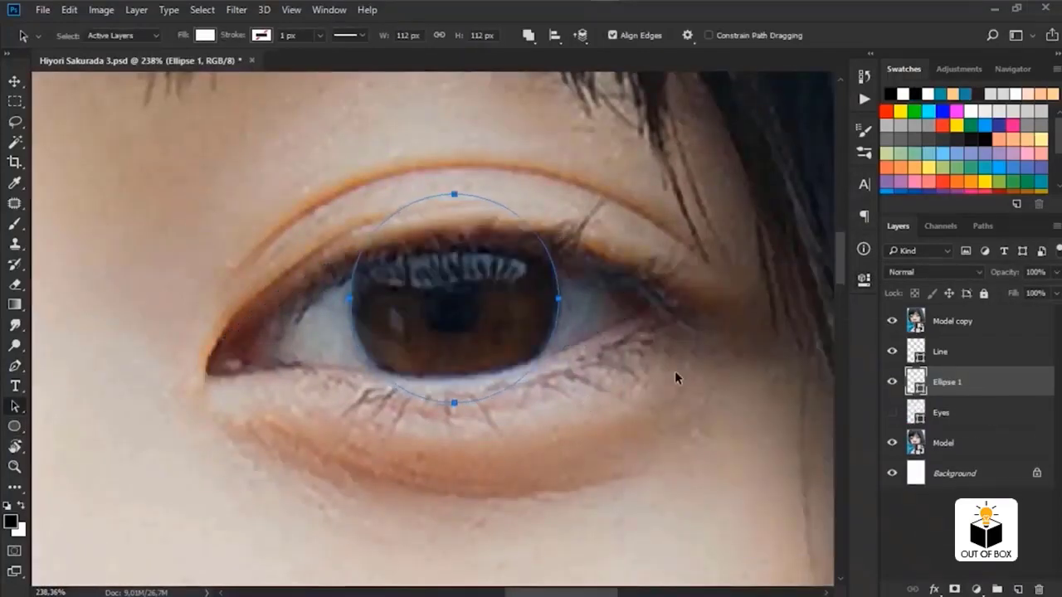
double_click(915, 382)
key(Return)
alt+click(941, 397)
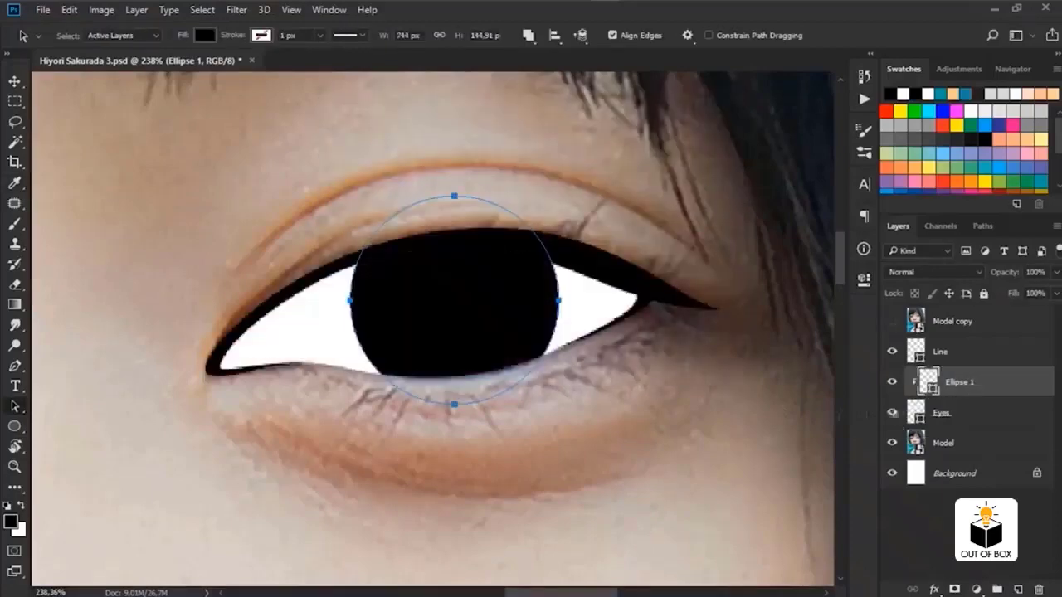
Duplicate the iris circle and shrink the top copy into a small pupil
key(ctrl+j)
key(ctrl+j)
click(971, 381)
key(ctrl+t)
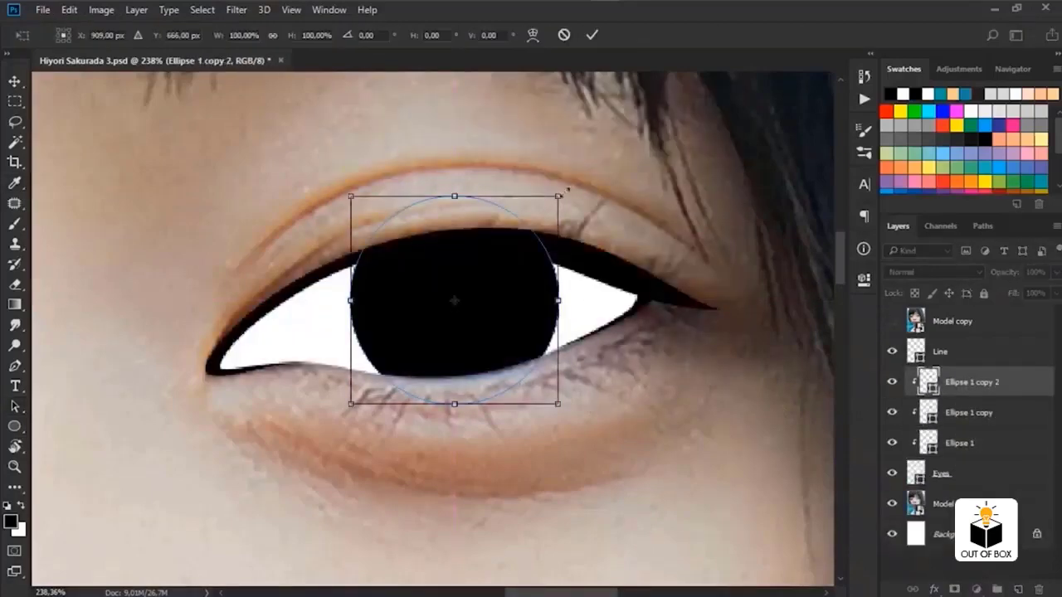
click(891, 321)
drag(557, 197, 496, 282)
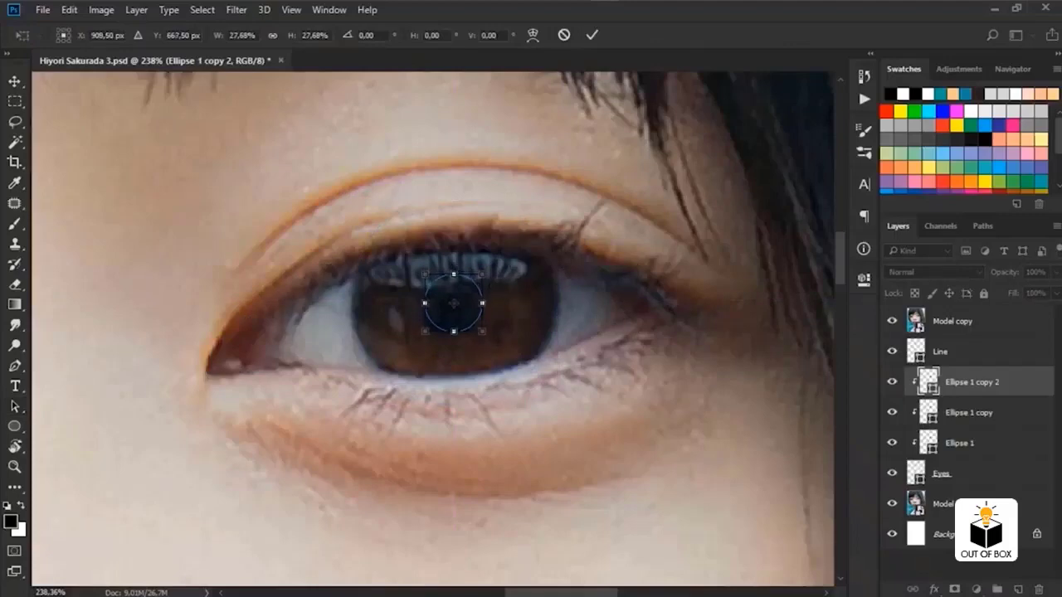
key(Return)
Scale the middle circle copy to about 90% and bring up its fill colour
key(ctrl+t)
key(Return)
click(969, 412)
key(ctrl+t)
drag(566, 191, 553, 204)
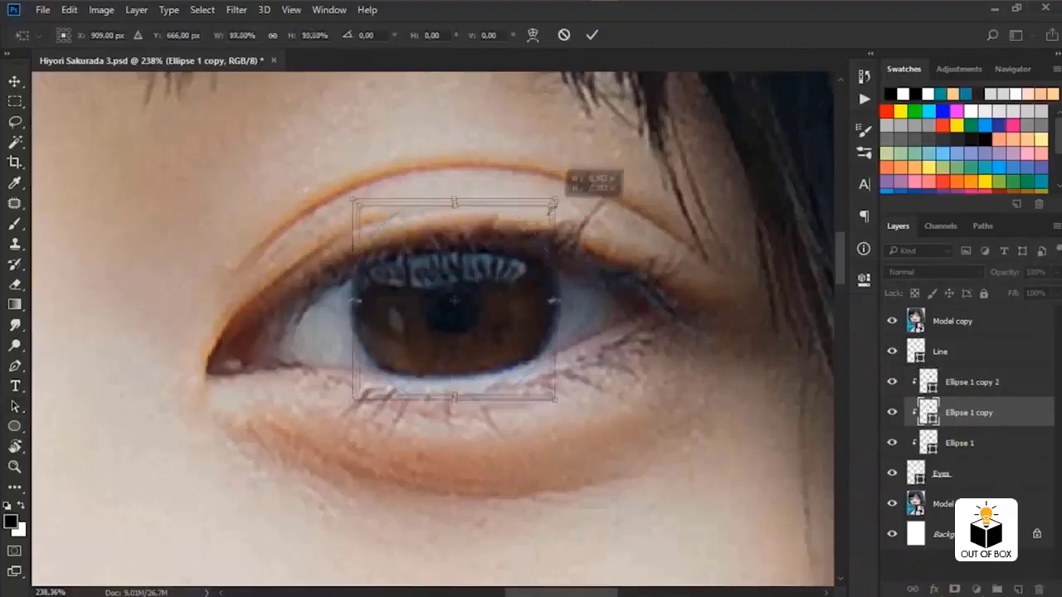
key(Return)
click(891, 321)
double_click(927, 412)
drag(498, 95, 770, 147)
Fill the middle circle brown #4f3e38 and draw a curved band across the iris
text(4f3e38)
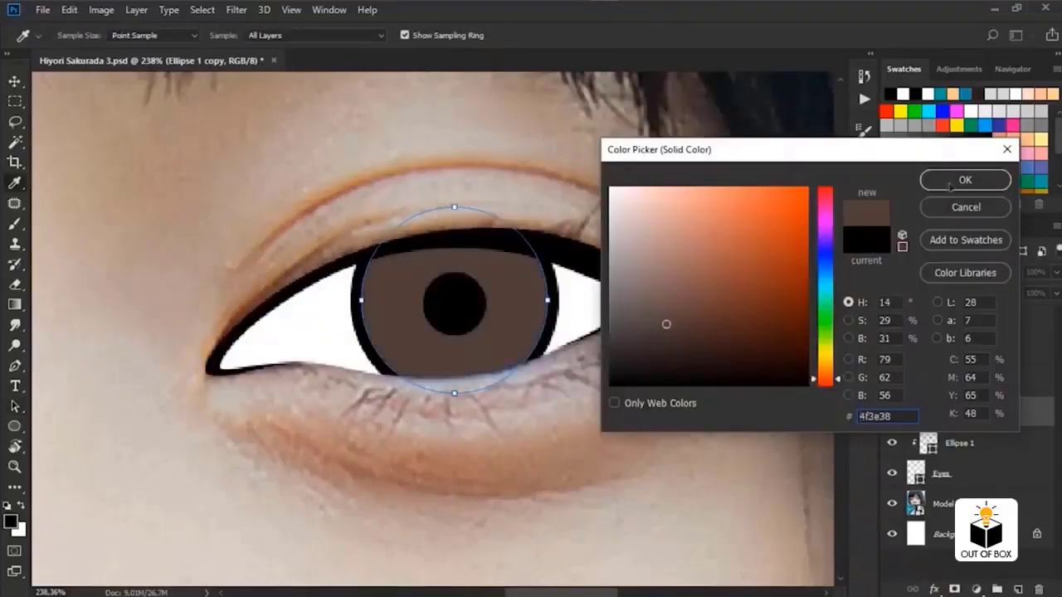
click(965, 180)
key(p)
drag(435, 285, 480, 283)
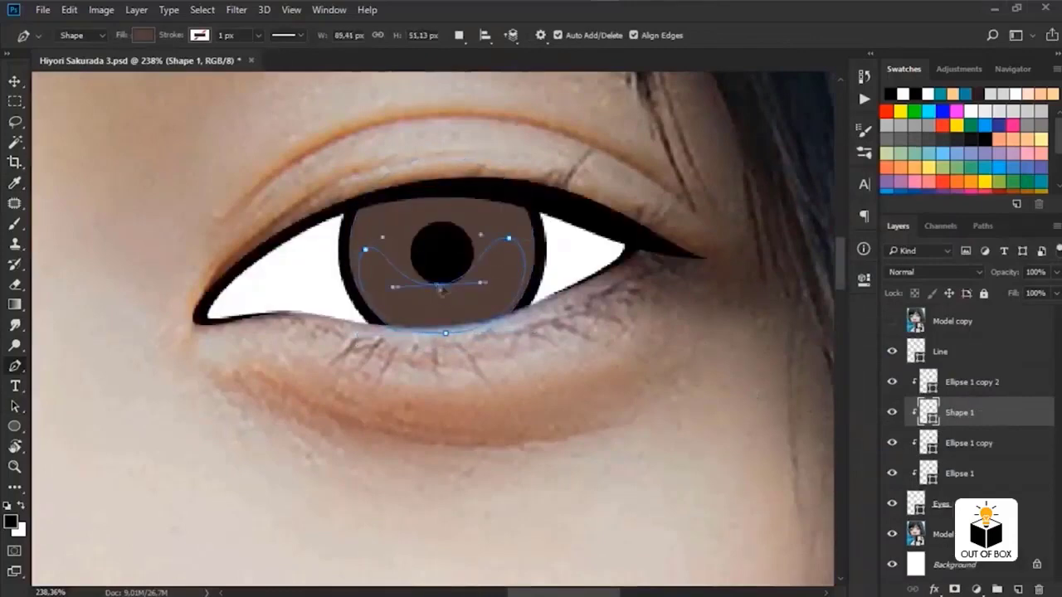
key(Return)
Draw a crescent on the lower iris filled peach #dba696
click(386, 268)
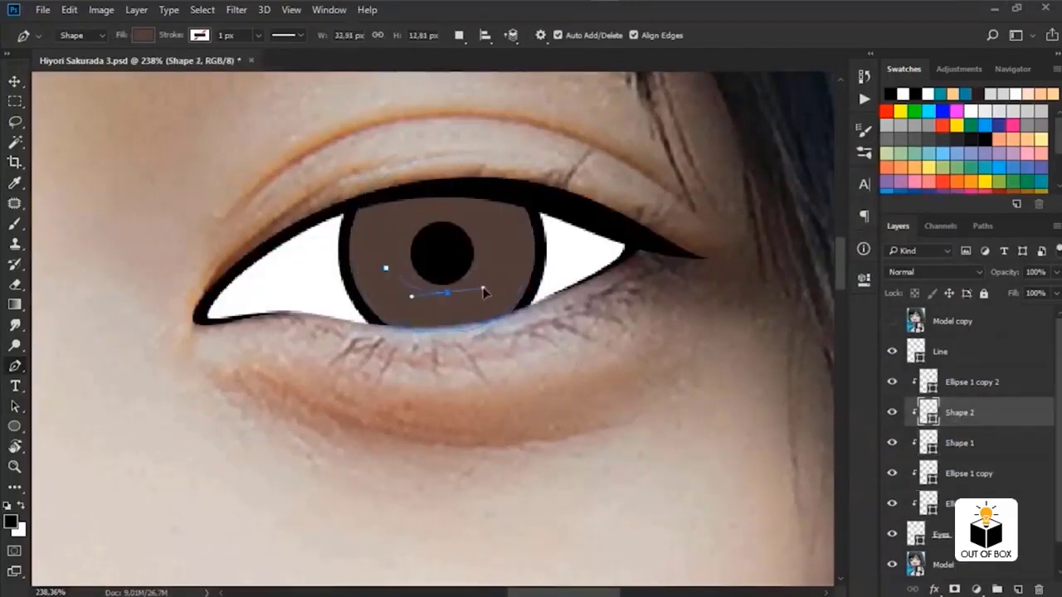
click(385, 268)
double_click(927, 412)
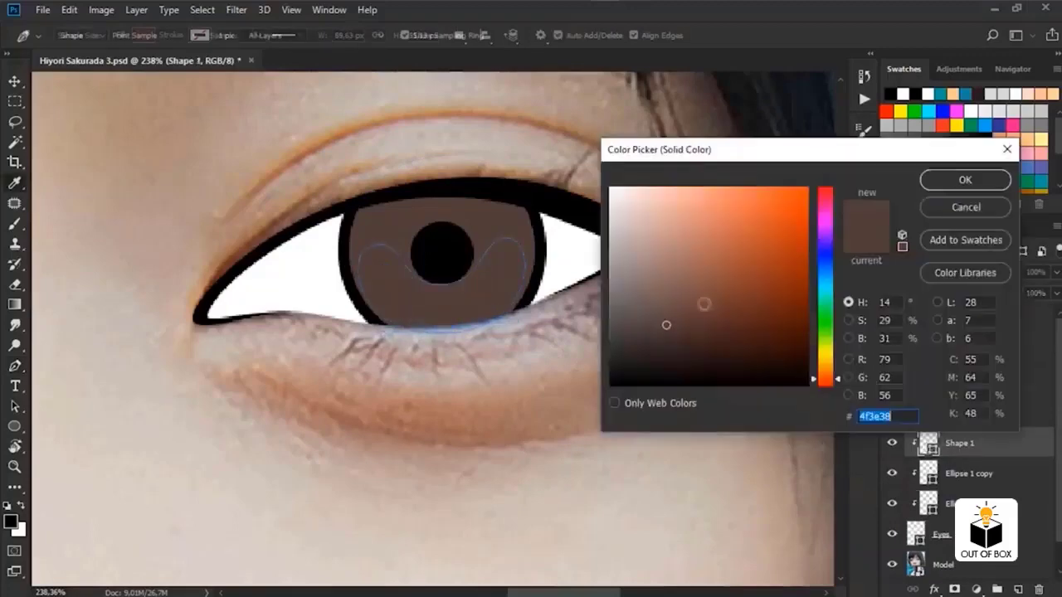
click(675, 279)
click(655, 235)
click(672, 215)
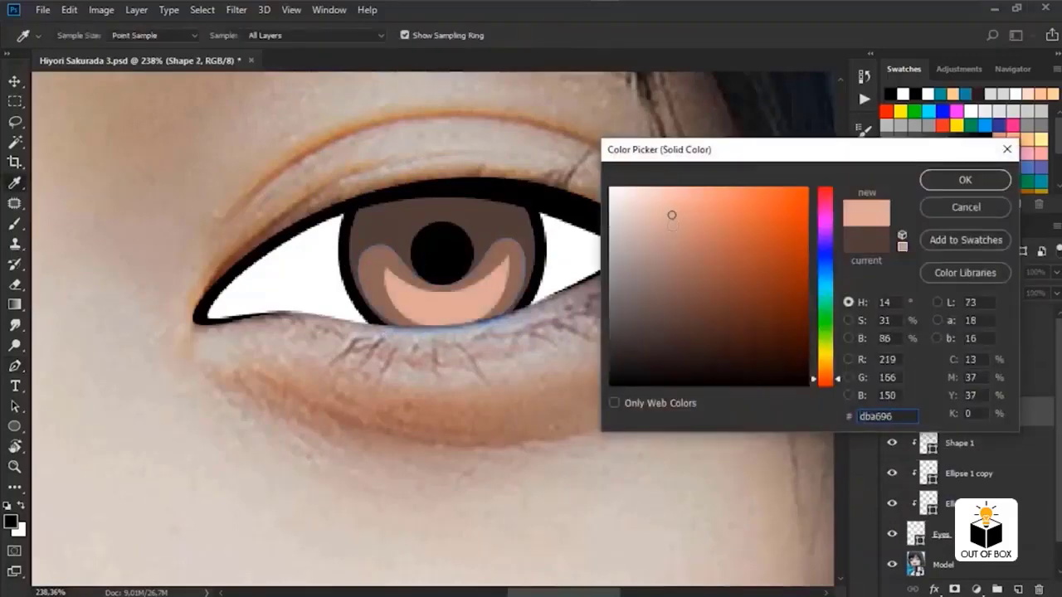
Rename the highlight ellipse Shad, place it at the iris top, and fill it white
double_click(961, 382)
text(Shad)
key(Return)
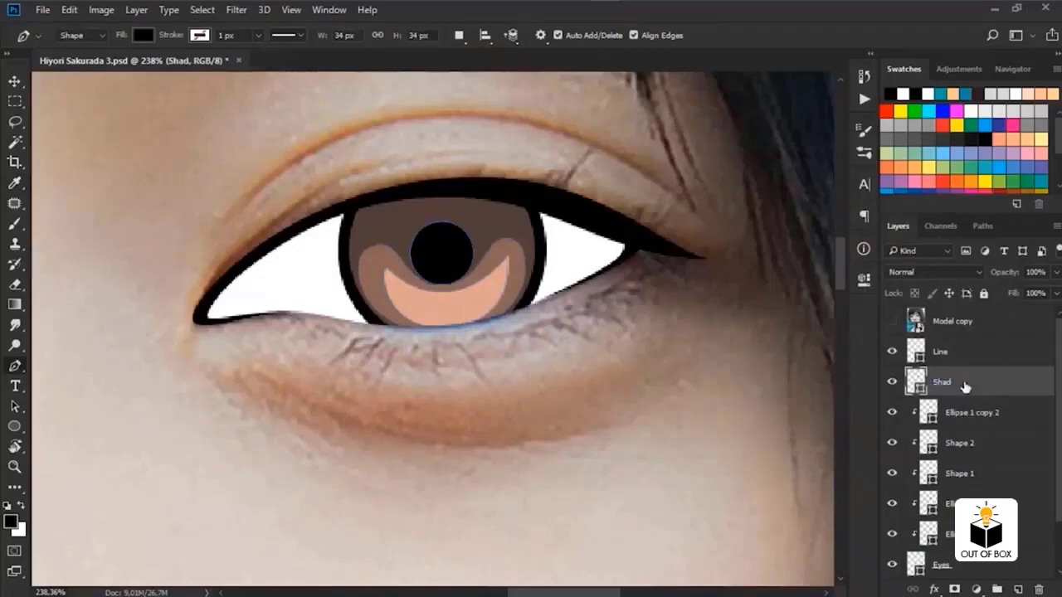
click(892, 321)
key(ctrl+t)
drag(383, 267, 394, 267)
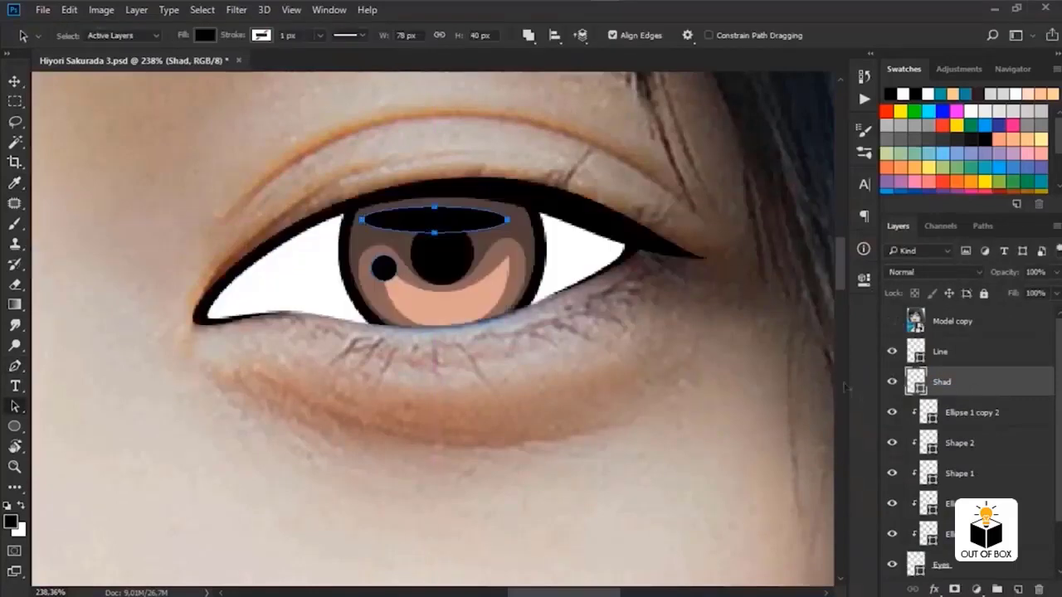
double_click(915, 381)
click(965, 178)
Add layer masks to Shape 2, Shape 1, Shad and Ellipse 1 copy
click(987, 443)
click(954, 589)
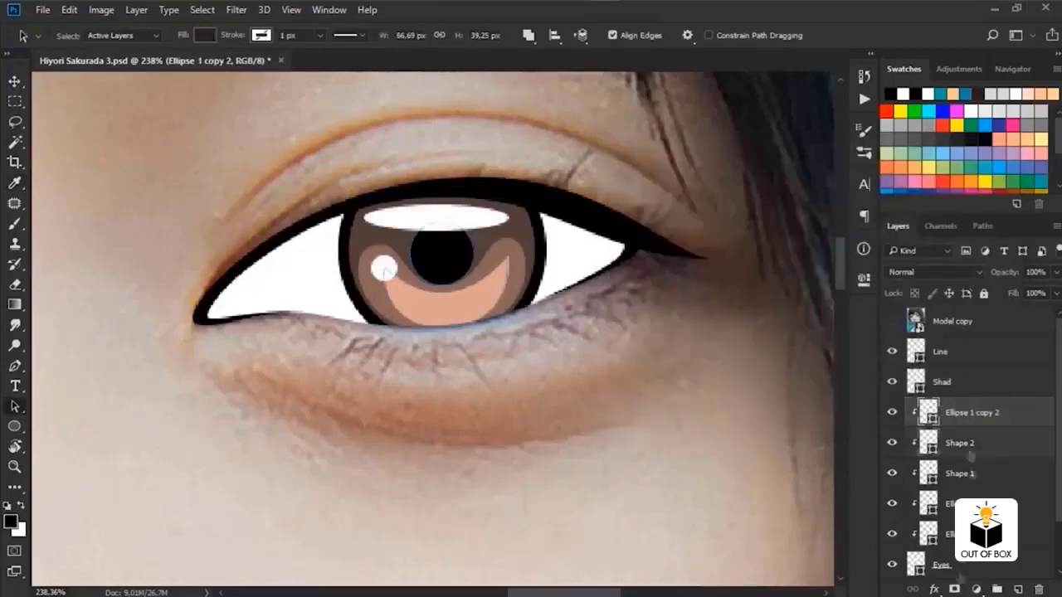
click(987, 473)
click(953, 589)
click(942, 381)
click(954, 589)
click(987, 502)
click(954, 589)
Paint the iris masks with a 40% soft brush to darken, soften and fade the shading
key(b)
click(303, 35)
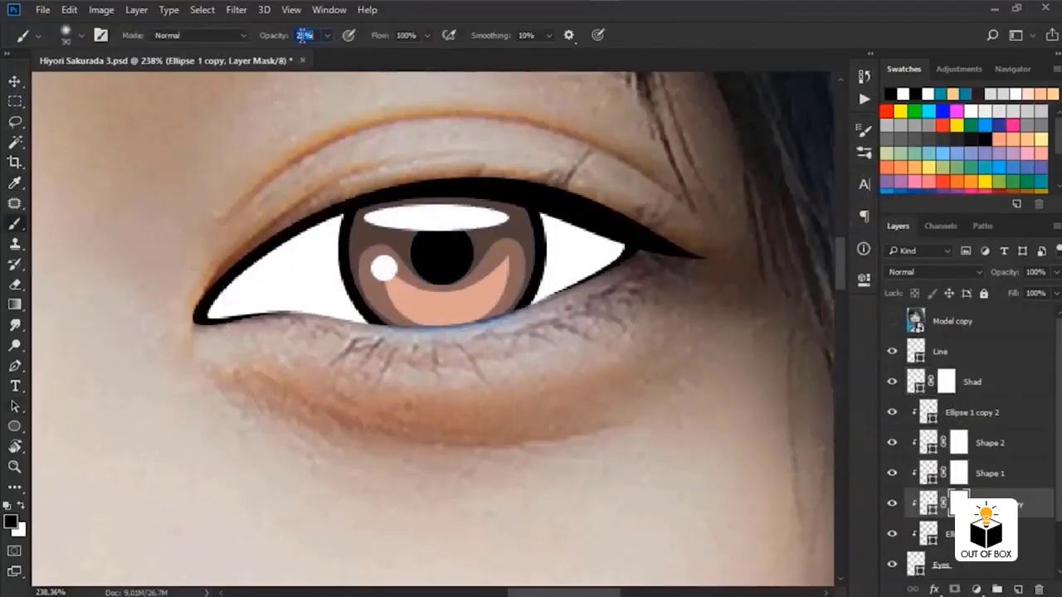
mouse_move(513, 235)
mouse_down()
mouse_move(431, 237)
mouse_move(448, 202)
mouse_up()
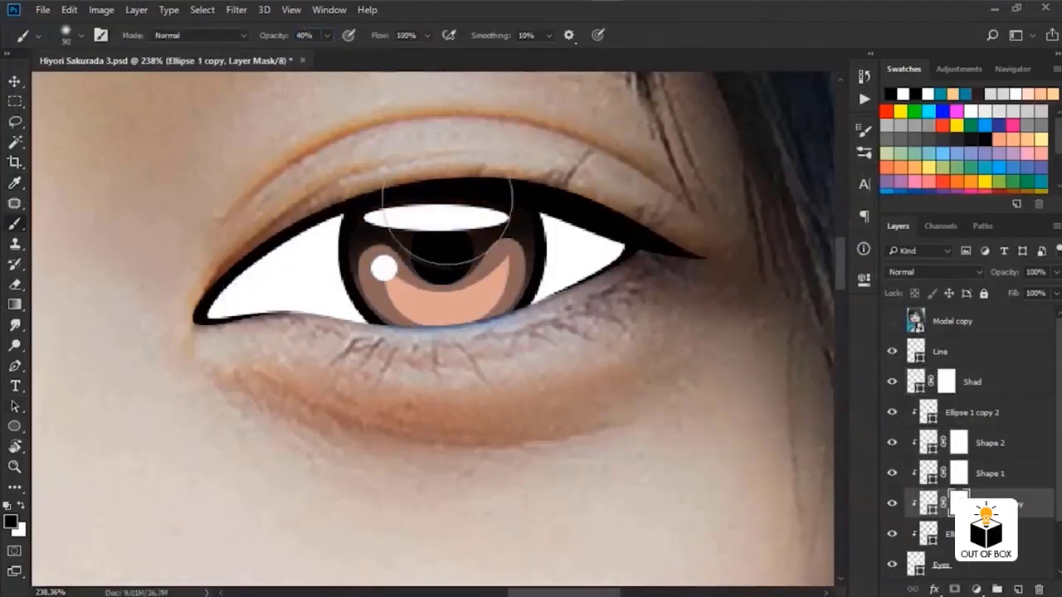
click(957, 473)
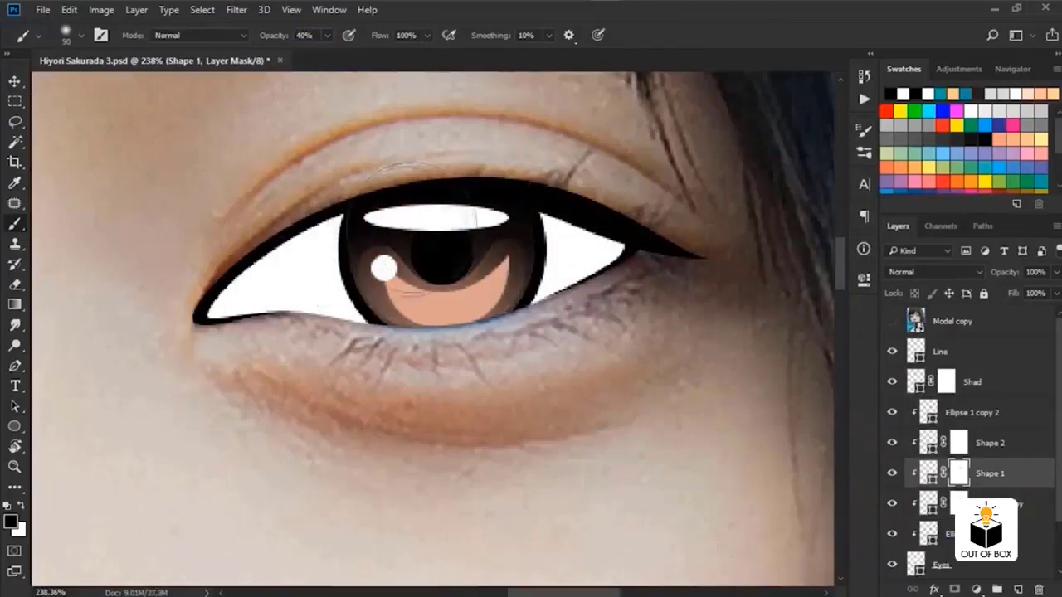
click(958, 442)
drag(498, 290, 399, 290)
scroll(464, 274, up, 2)
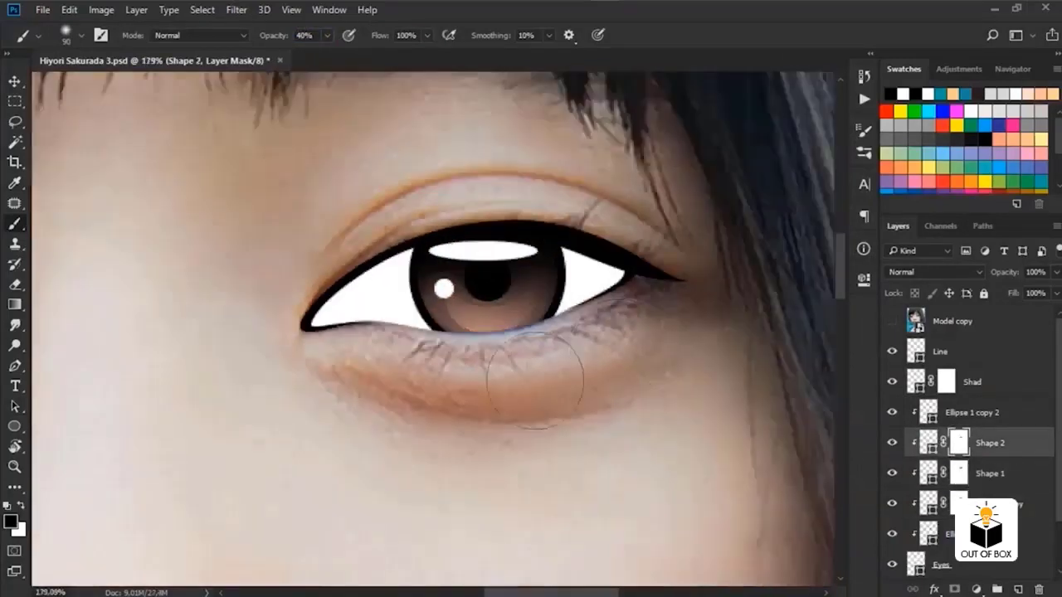
scroll(565, 273, down, 2)
key(alt+bracketright)
key(alt+bracketright)
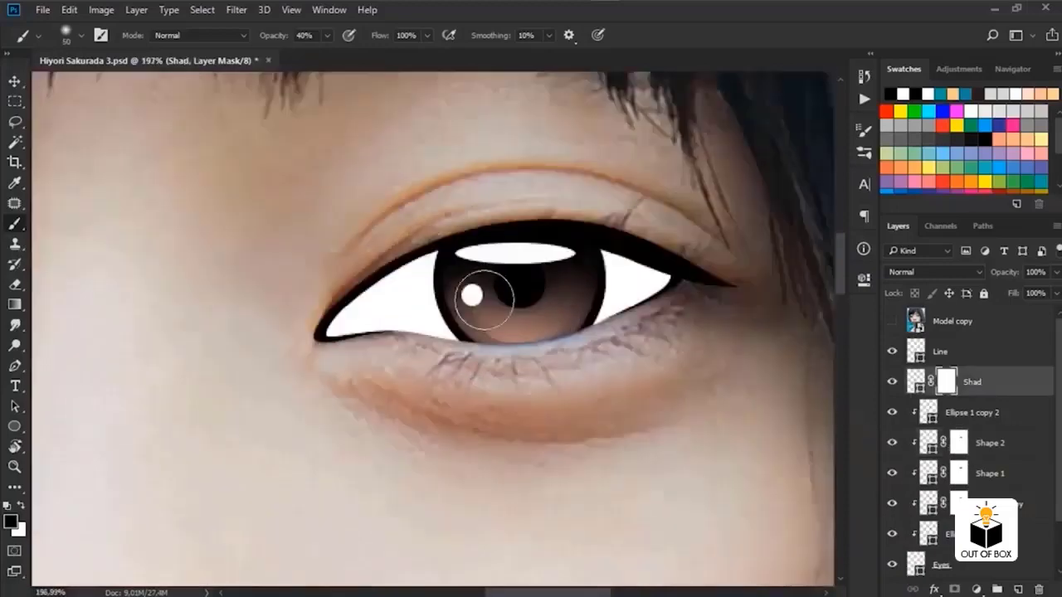
mouse_move(407, 282)
mouse_down()
mouse_move(498, 253)
mouse_move(572, 257)
mouse_up()
mouse_move(481, 249)
mouse_down()
mouse_move(580, 274)
mouse_move(520, 371)
mouse_up()
Resize the highlight ellipse on the iris
scroll(319, 336, down, 3)
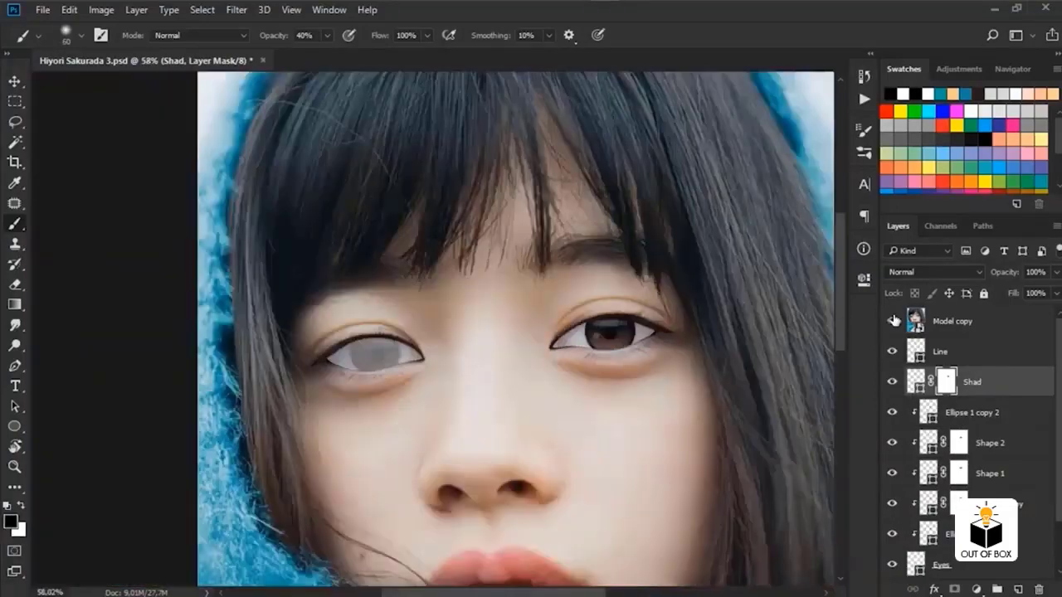
scroll(319, 336, up, 3)
scroll(465, 332, down, 3)
scroll(436, 336, up, 1)
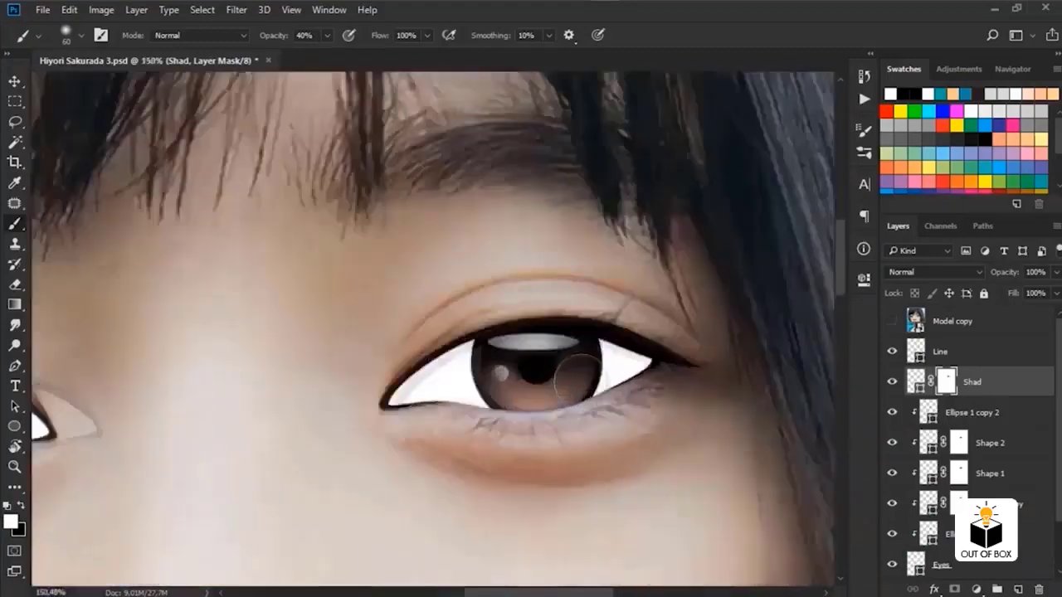
scroll(436, 336, up, 2)
scroll(592, 311, down, 3)
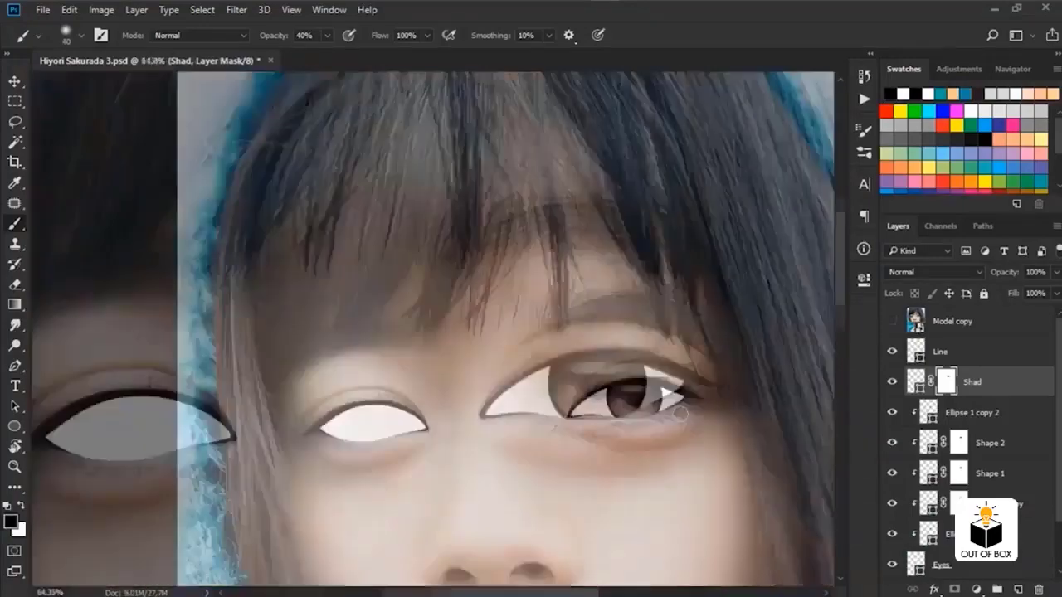
scroll(593, 355, up, 4)
scroll(638, 350, down, 3)
scroll(638, 350, down, 1)
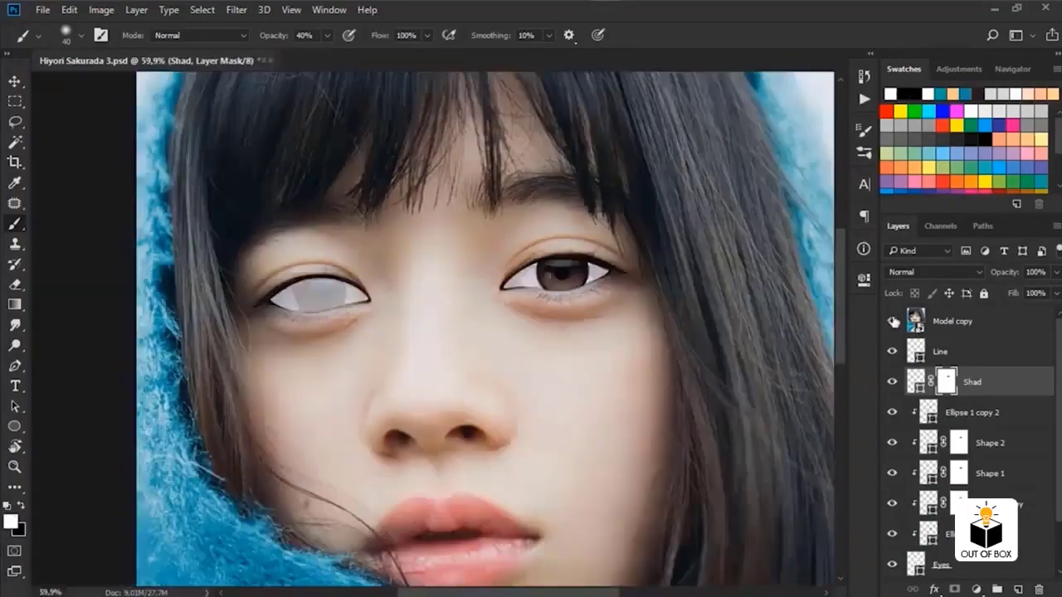
scroll(639, 350, up, 3)
scroll(638, 350, up, 1)
key(a)
scroll(631, 217, up, 2)
key(ctrl+t)
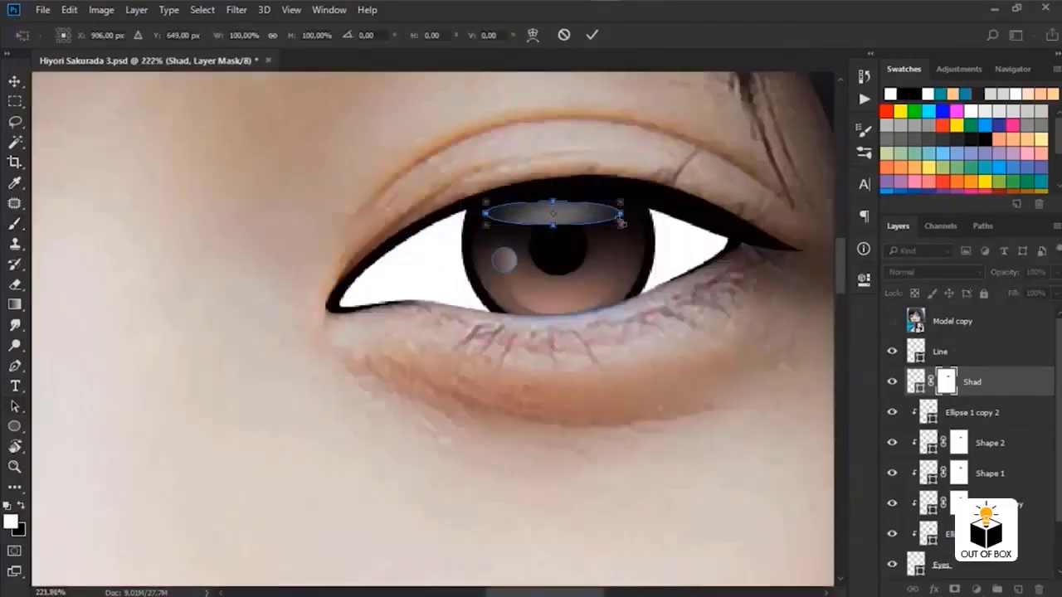
key(Return)
scroll(632, 213, down, 3)
Move the iris shapes across onto the other eye
key(ctrl+alt+a)
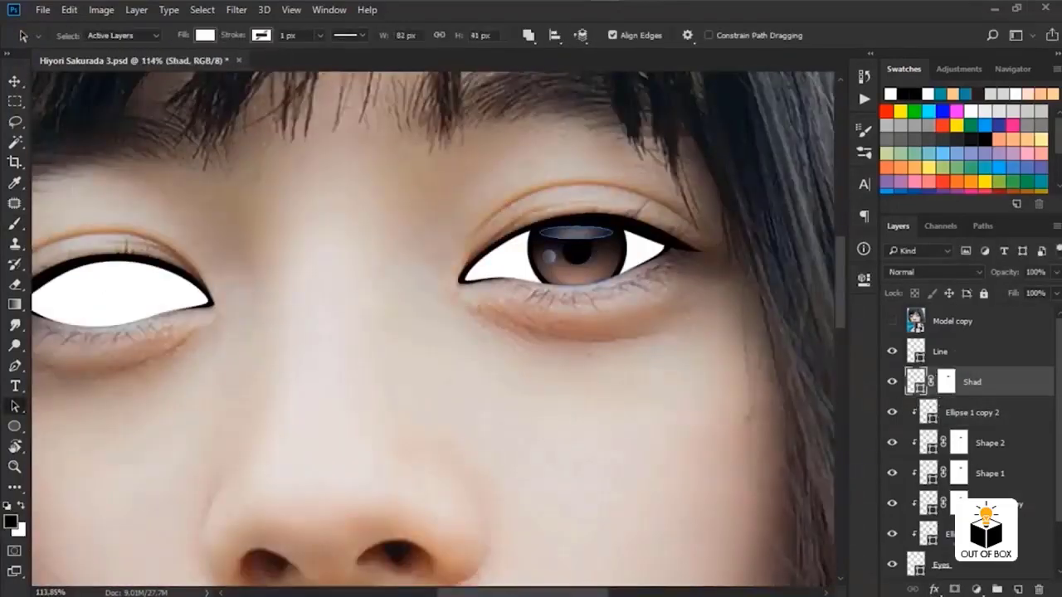
scroll(809, 353, up, 1)
drag(792, 242, 339, 275)
scroll(332, 278, up, 1)
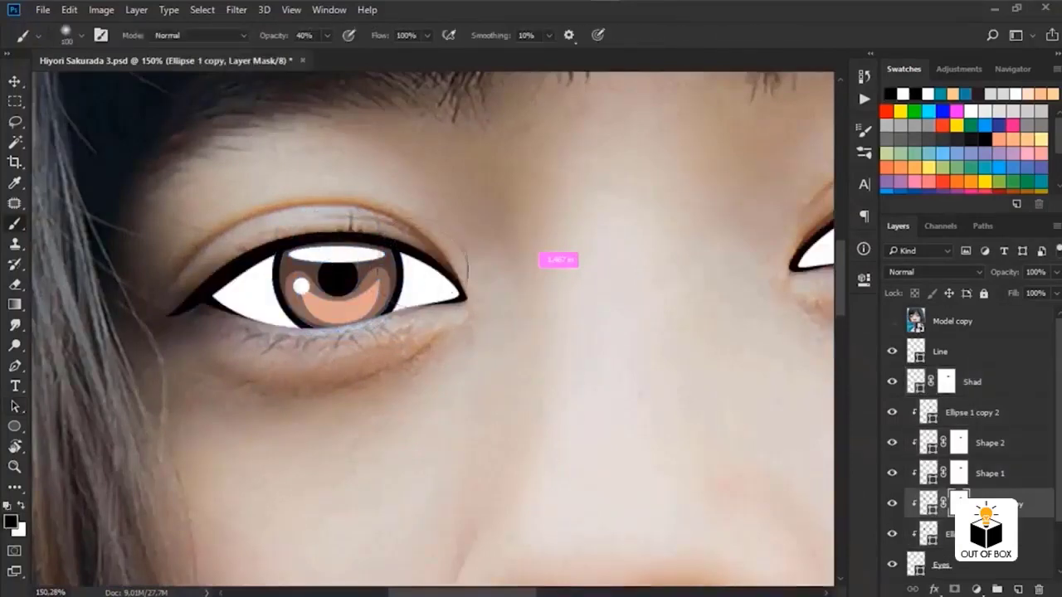
Target the Shape 1, Shape 2 and Shad masks in turn for soft shading
key(alt+bracketright)
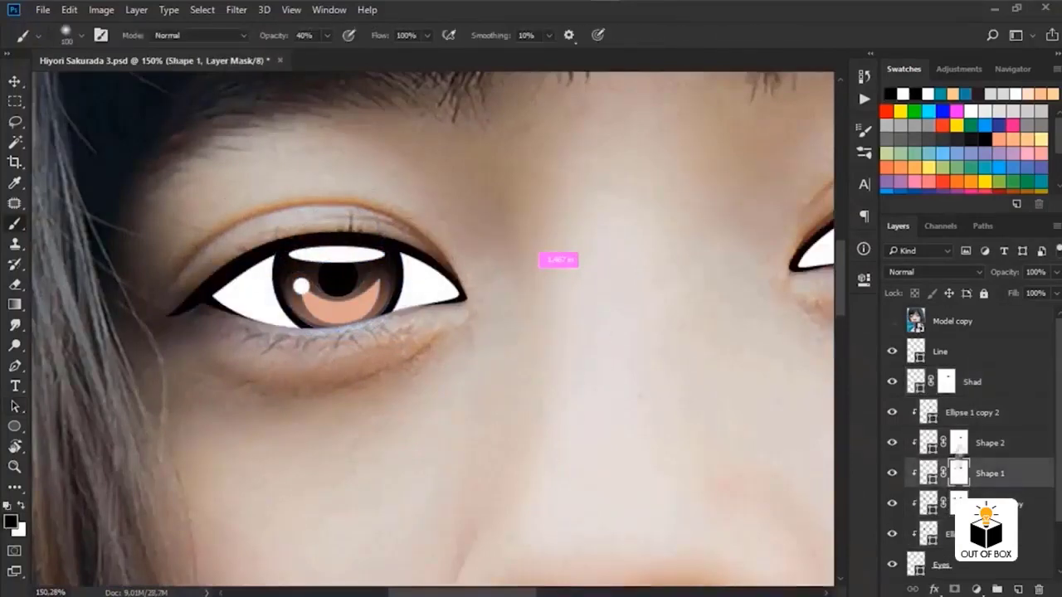
key(alt+bracketright)
scroll(491, 313, down, 2)
scroll(509, 343, up, 2)
scroll(604, 381, down, 1)
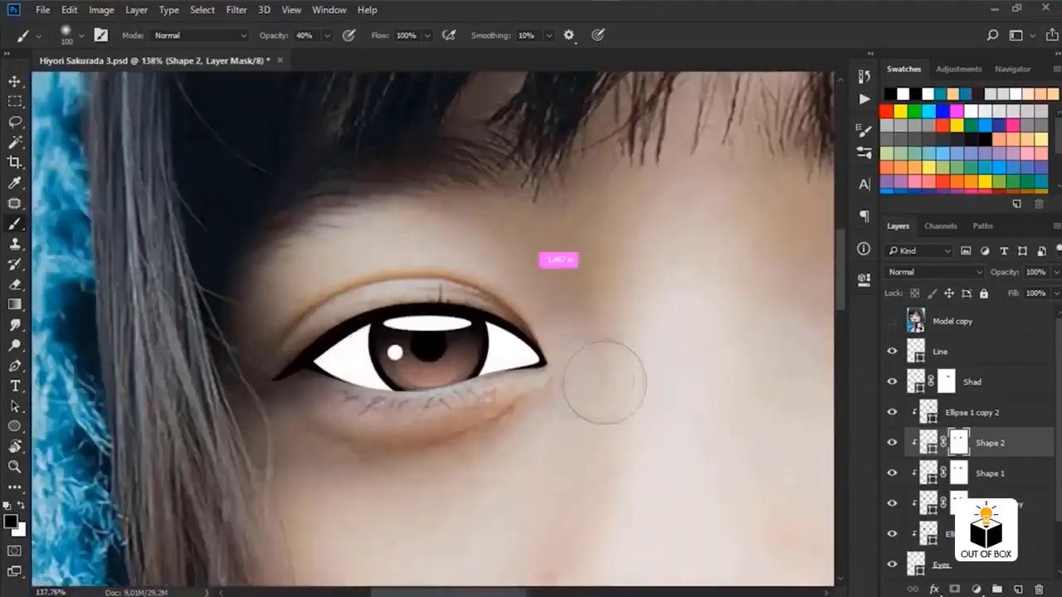
scroll(604, 381, up, 2)
key(alt+bracketright)
key(alt+bracketright)
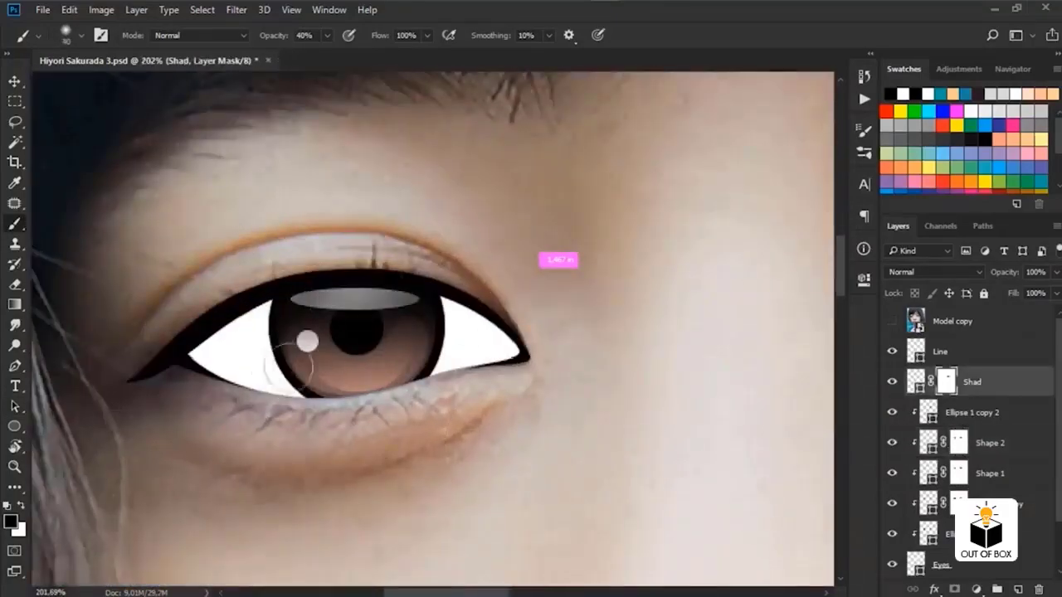
scroll(287, 369, down, 2)
scroll(390, 365, up, 2)
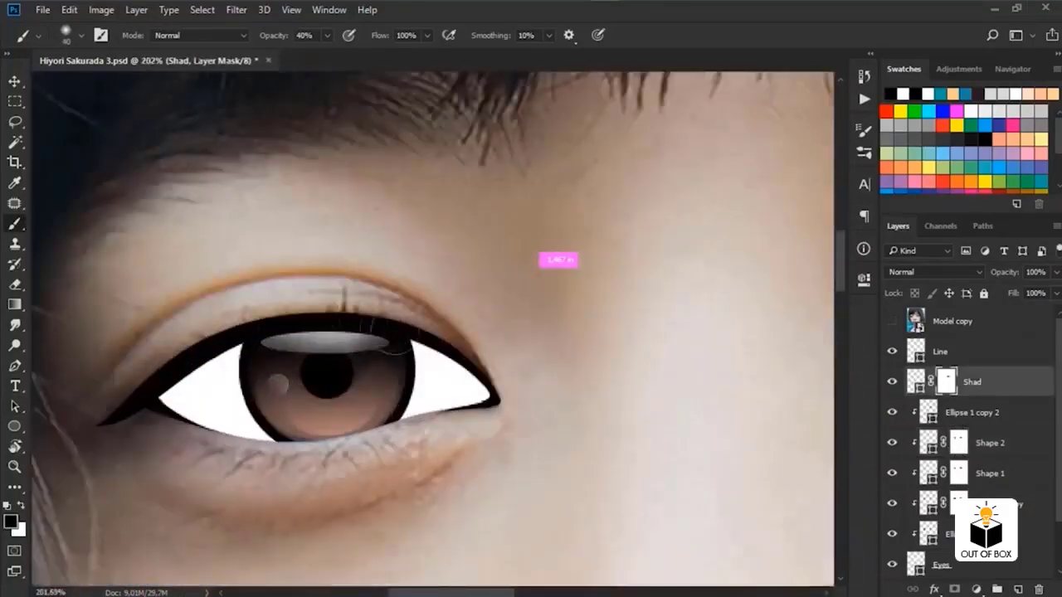
scroll(558, 260, down, 5)
key(v)
click(952, 567)
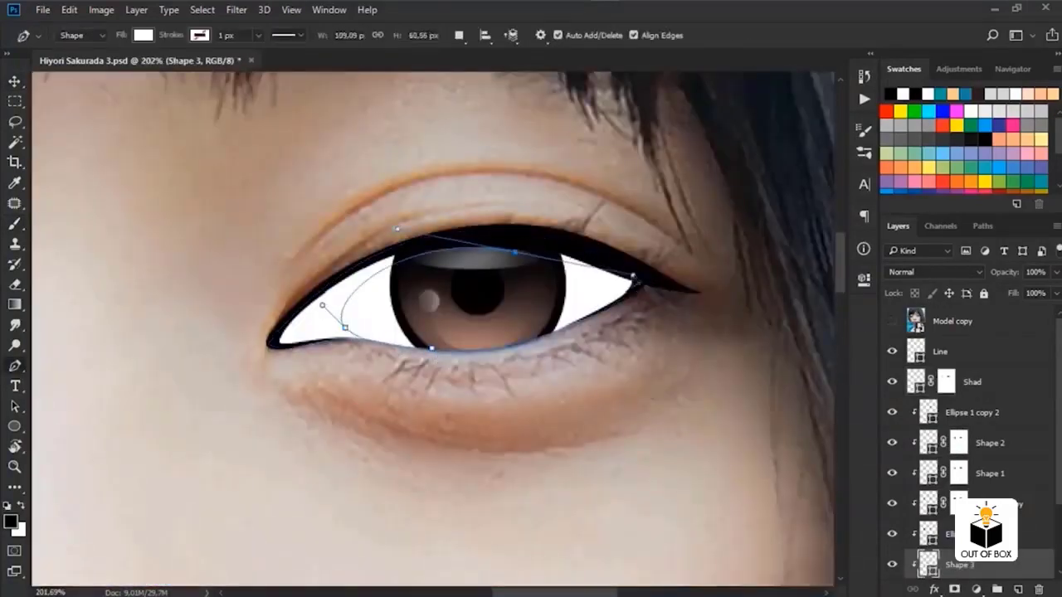
Curve a grey shadow shape around the eye's outer corner
drag(646, 262, 668, 281)
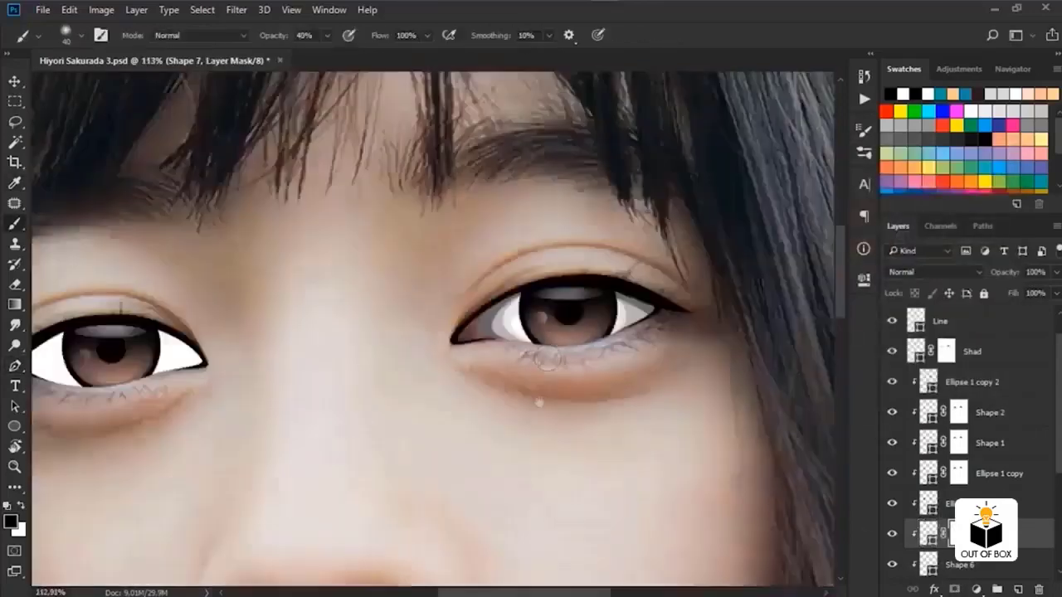
Target Shape 8's mask and set a white soft brush to soften the pink corner
click(891, 322)
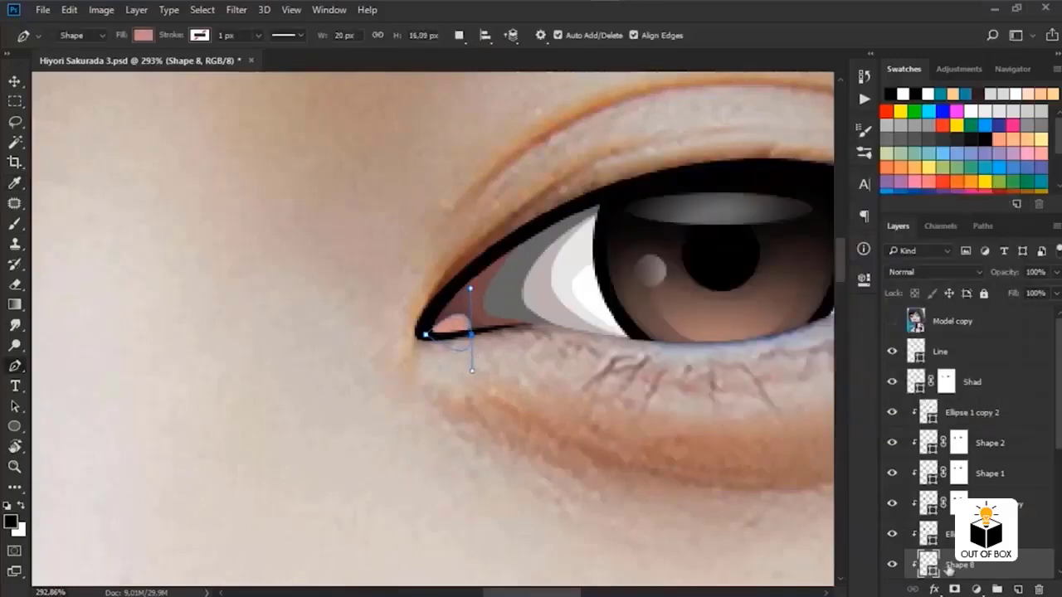
click(893, 322)
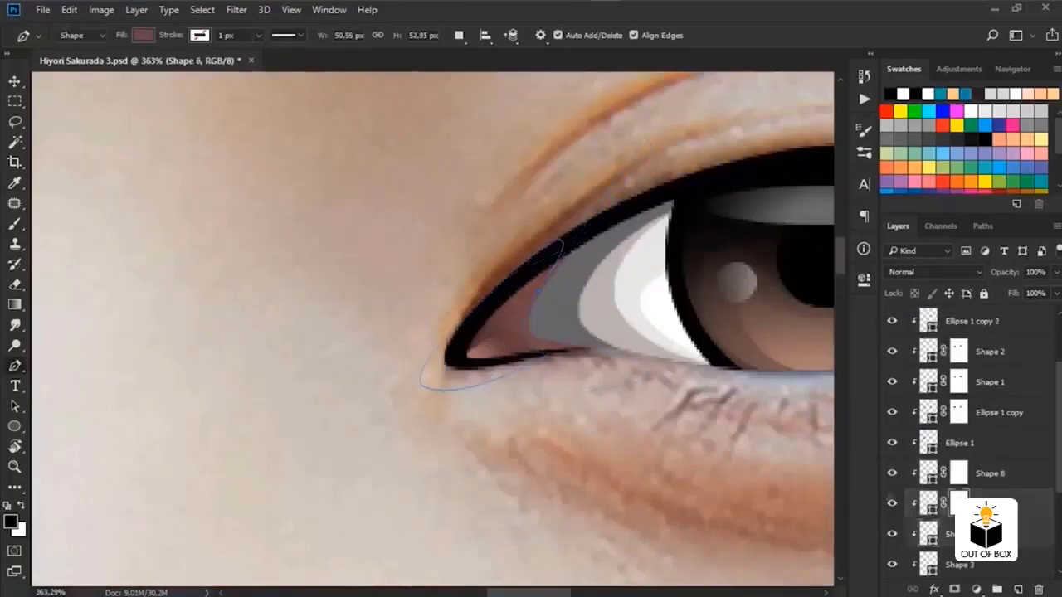
key(b)
key(x)
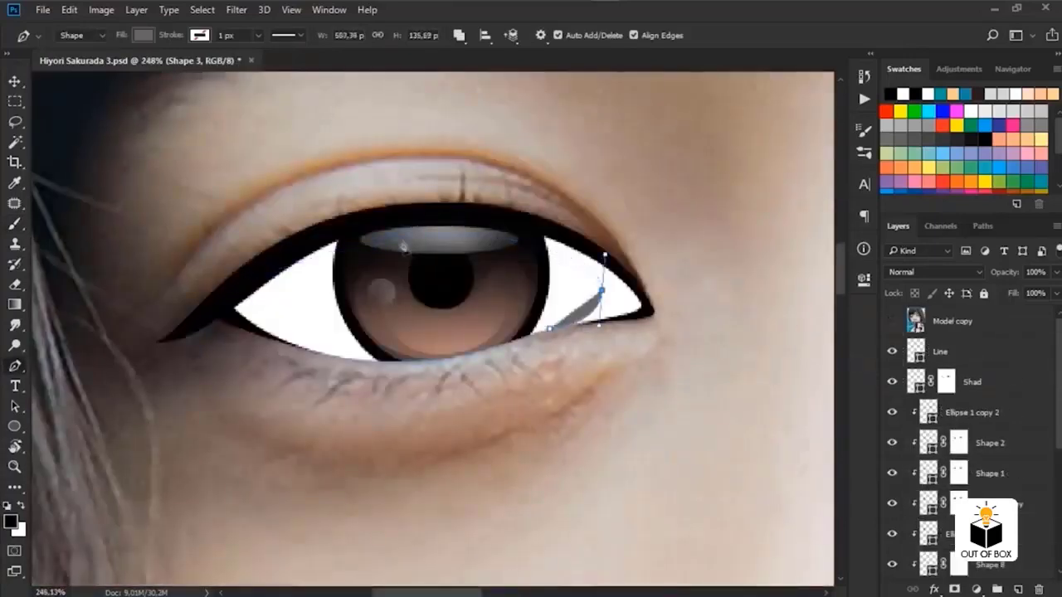
Outline grey shading across the second eye white along the lower lid, and start its pink corner shape
drag(278, 277, 214, 279)
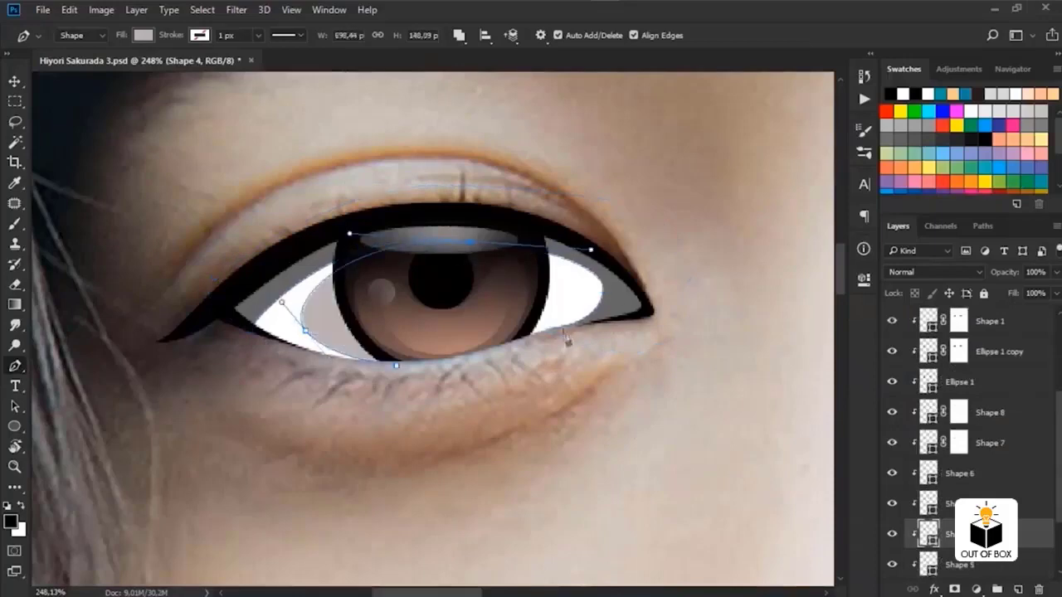
drag(551, 332, 494, 340)
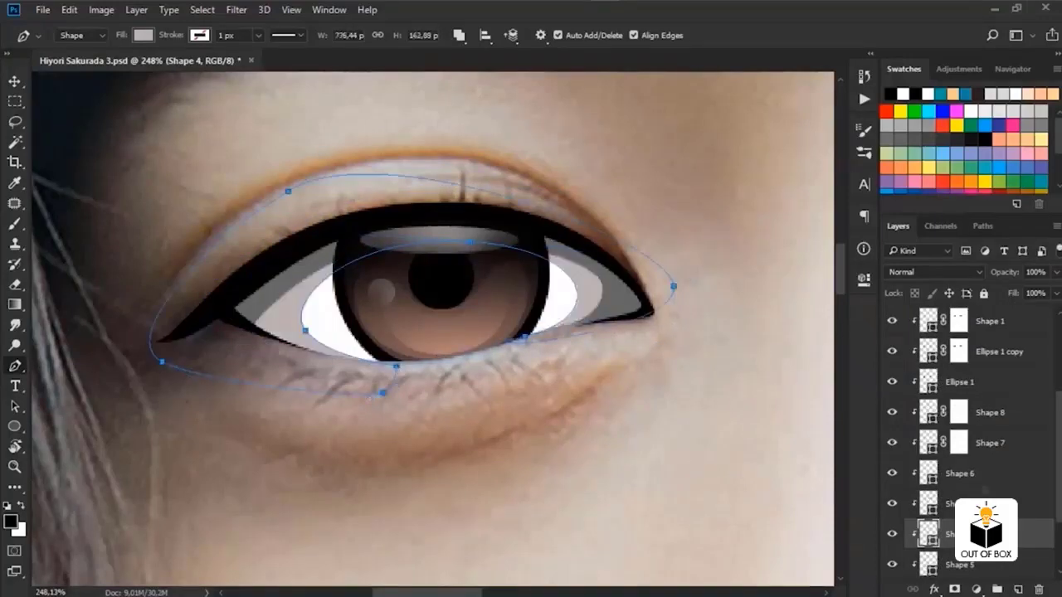
ctrl+click(520, 344)
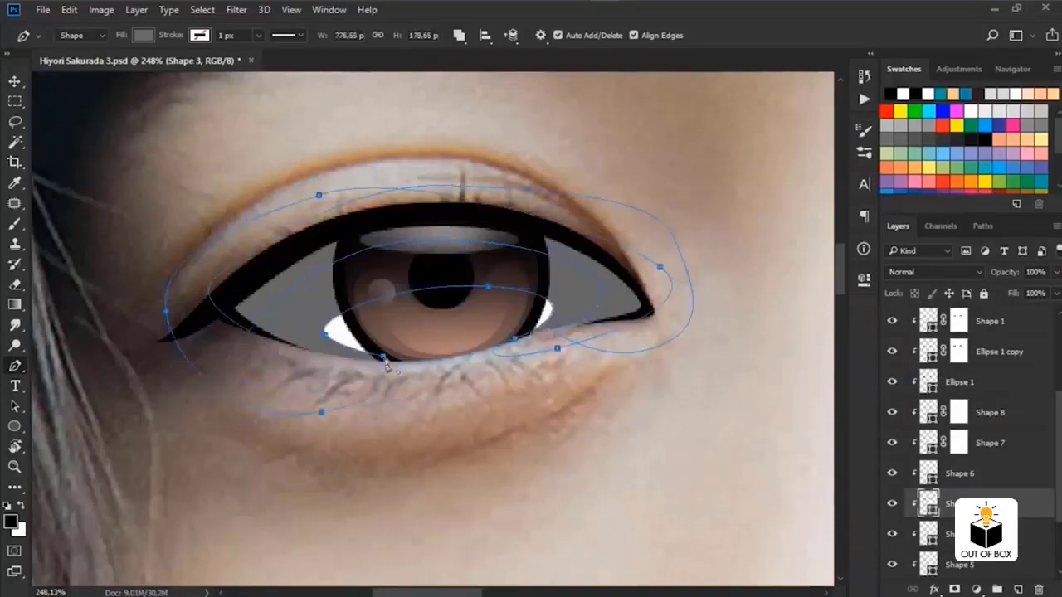
scroll(706, 481, down, 3)
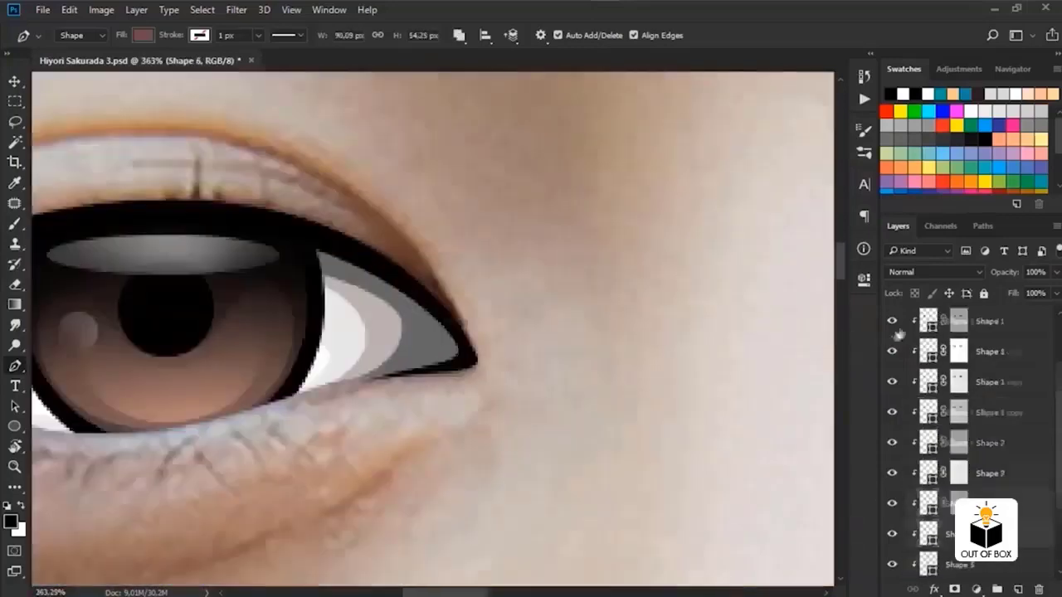
click(540, 351)
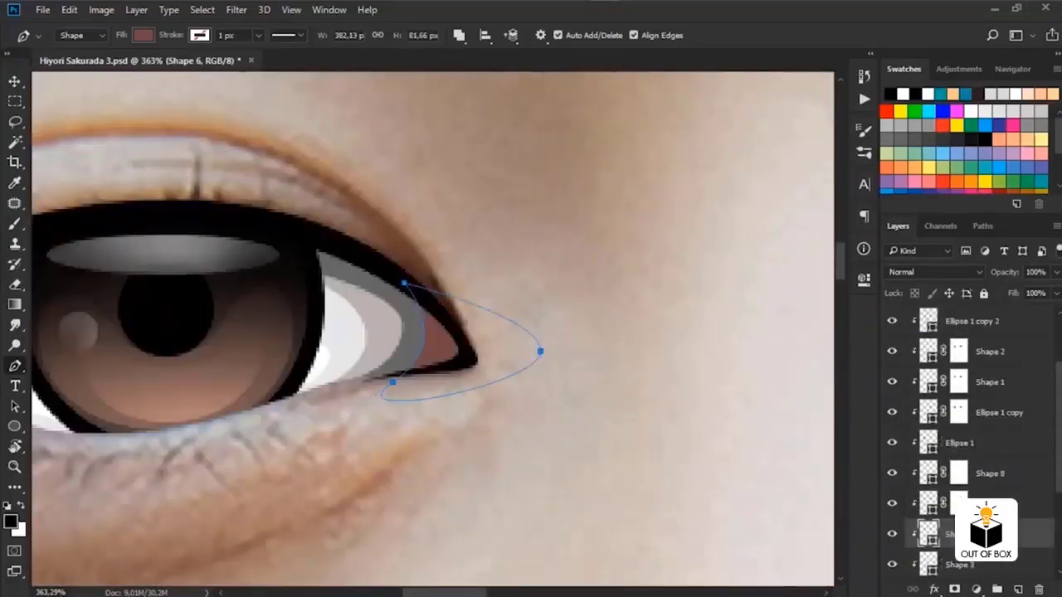
click(435, 382)
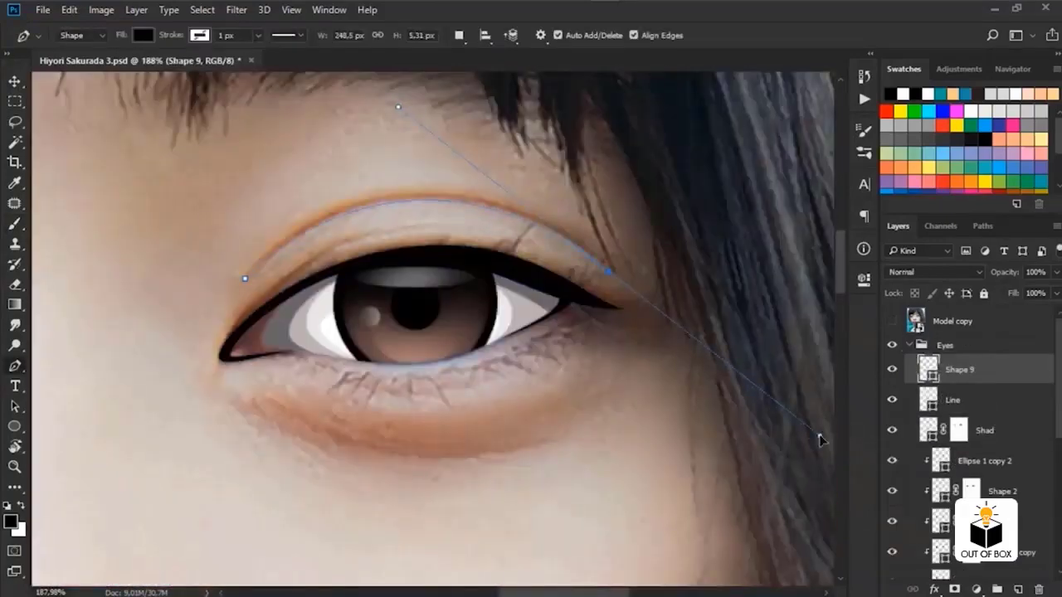
Close the thin crease shape above the eye, anchored at its corner, and bring up its fill colour
click(245, 280)
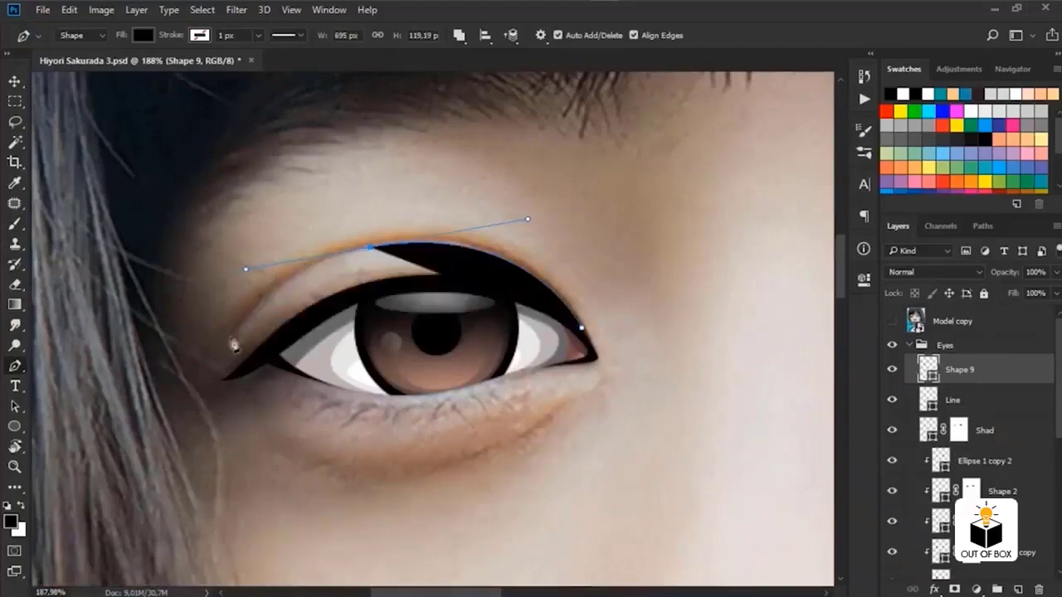
click(229, 337)
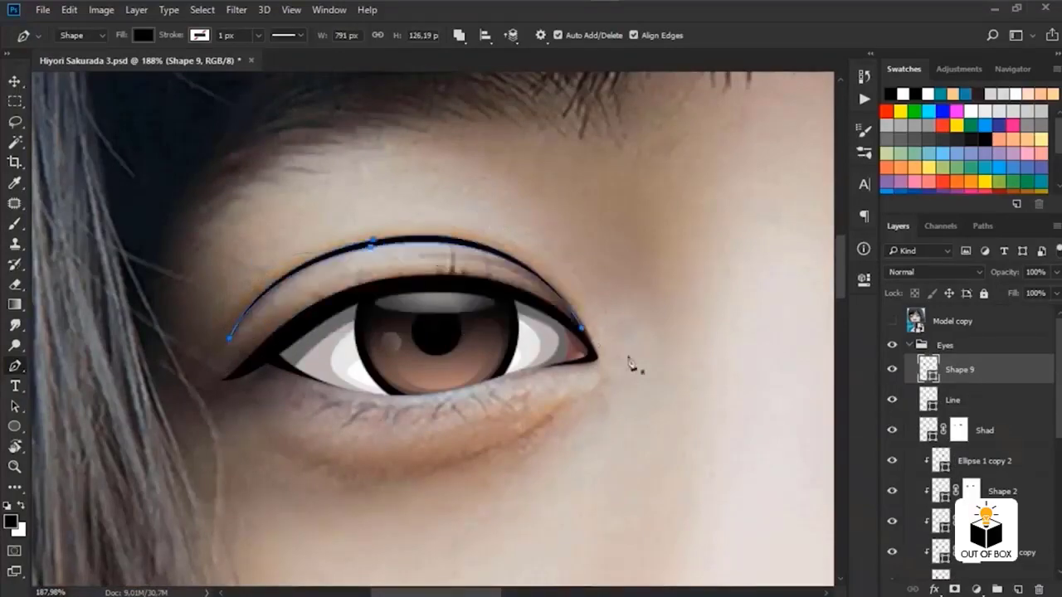
double_click(927, 369)
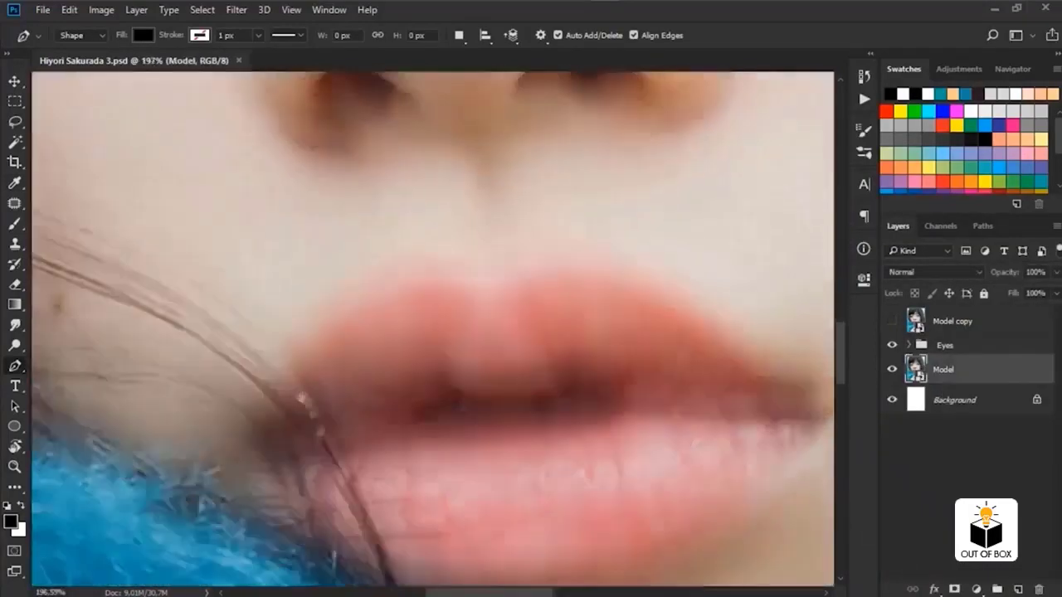
Outline the upper lip from one corner through its central dip to the other corner
click(272, 387)
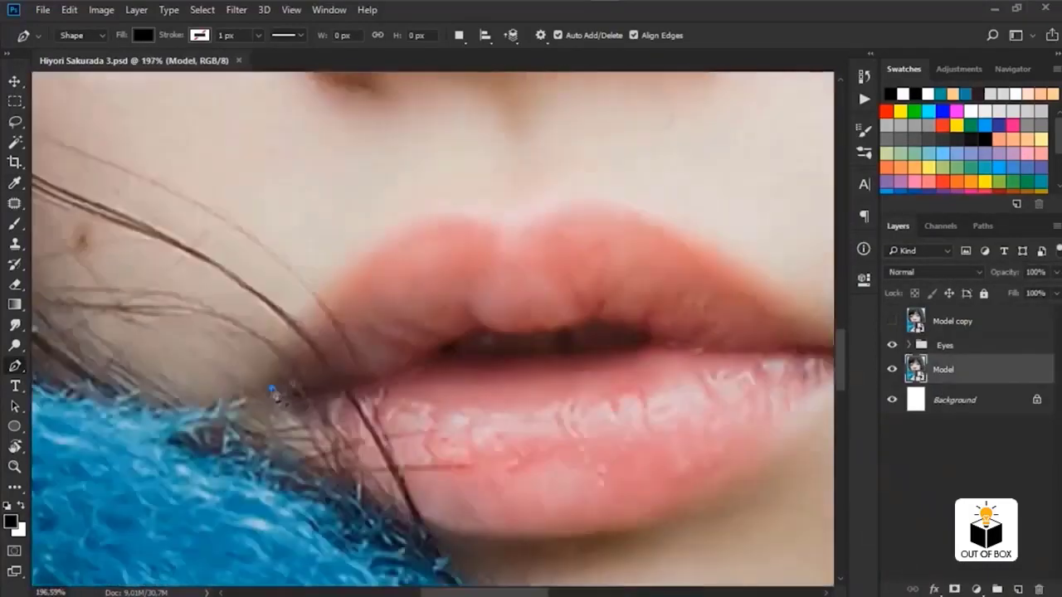
drag(318, 306, 353, 239)
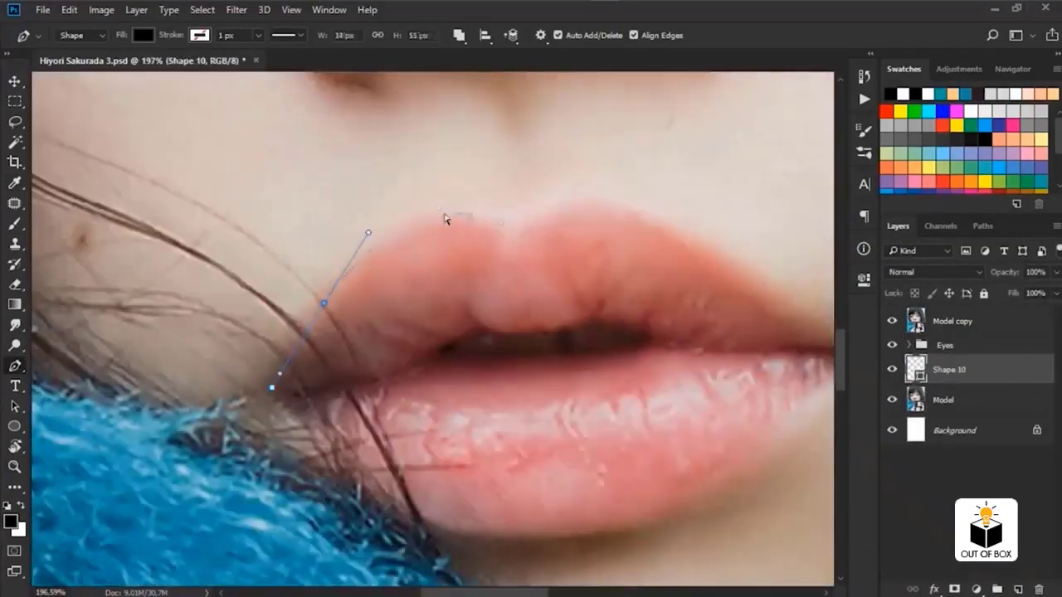
drag(447, 210, 479, 206)
drag(512, 228, 522, 230)
click(717, 378)
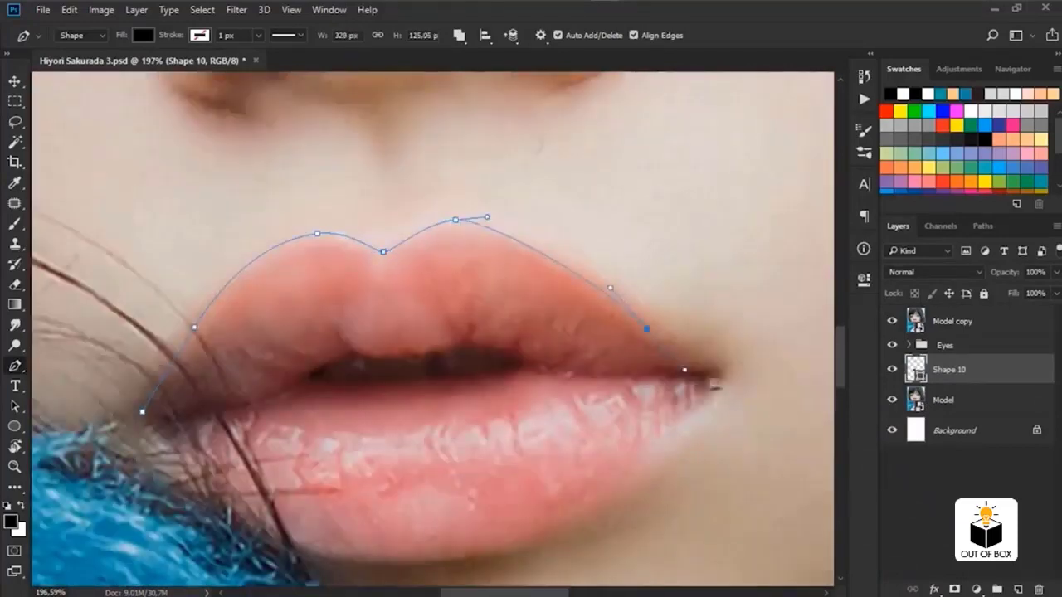
Curve the outline along the lower lip and smooth the upper lip peaks
scroll(689, 339, down, 5)
drag(680, 324, 654, 340)
scroll(473, 399, down, 3)
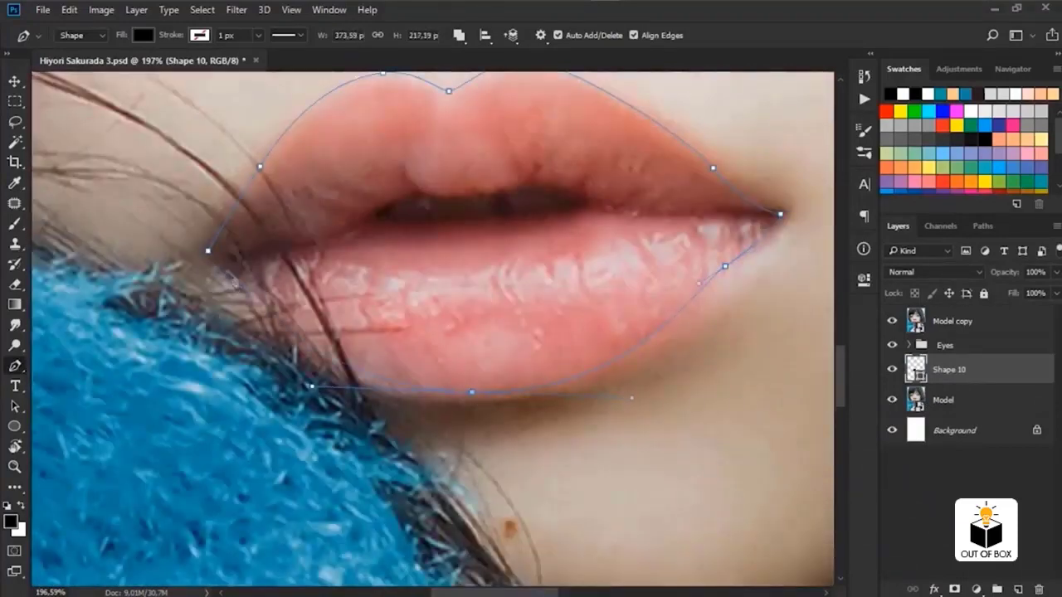
scroll(690, 379, up, 3)
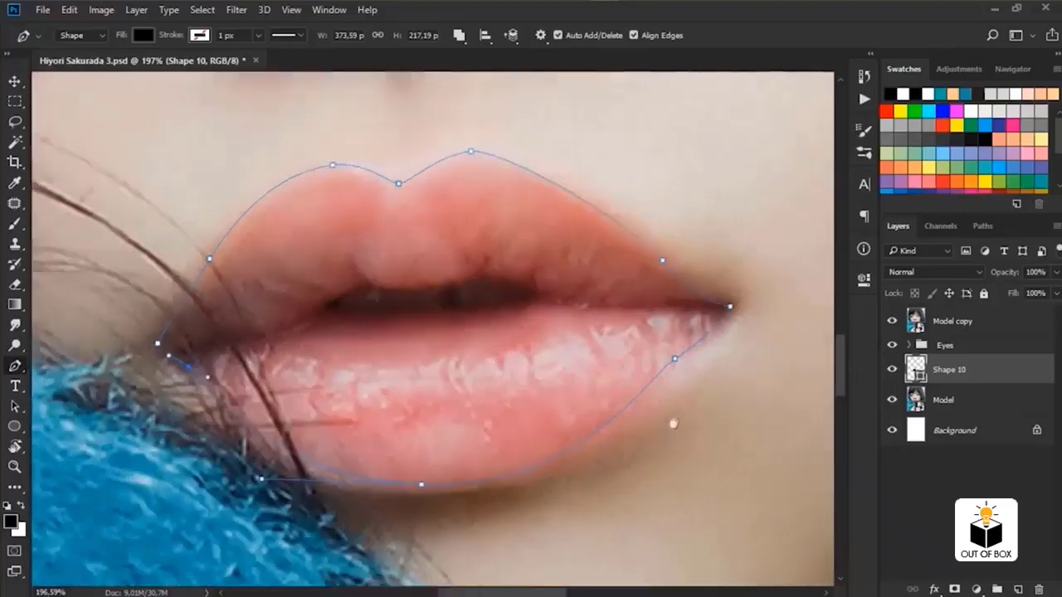
scroll(690, 380, up, 2)
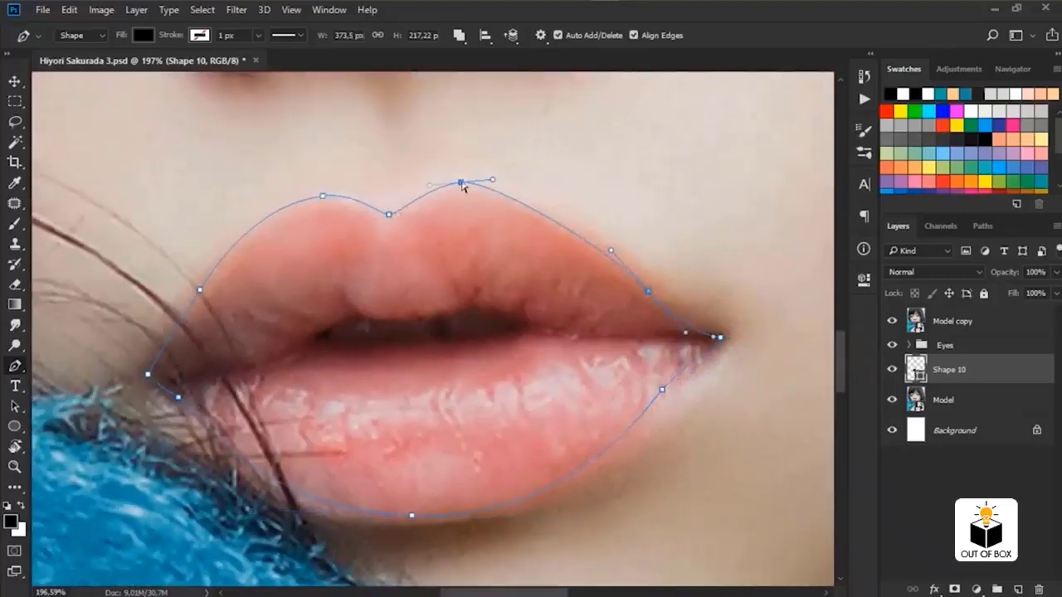
drag(463, 187, 467, 192)
drag(322, 196, 323, 199)
drag(463, 188, 434, 196)
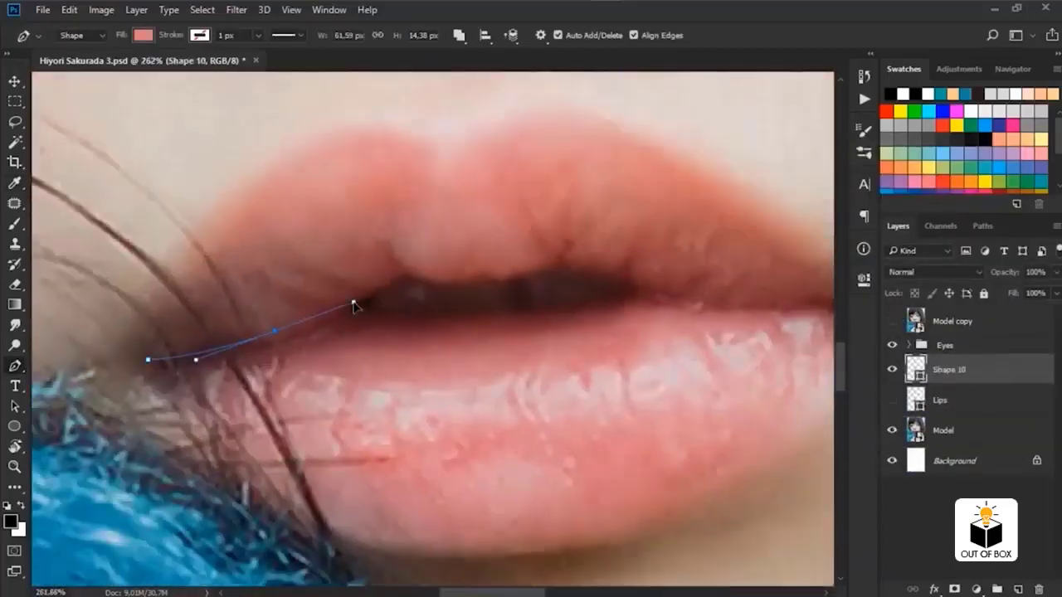
Trace a closed curved path along the line where the lips meet
click(407, 273)
drag(557, 261, 580, 274)
mouse_move(744, 305)
mouse_down()
mouse_move(565, 280)
mouse_move(670, 268)
mouse_up()
key(0)
key(0)
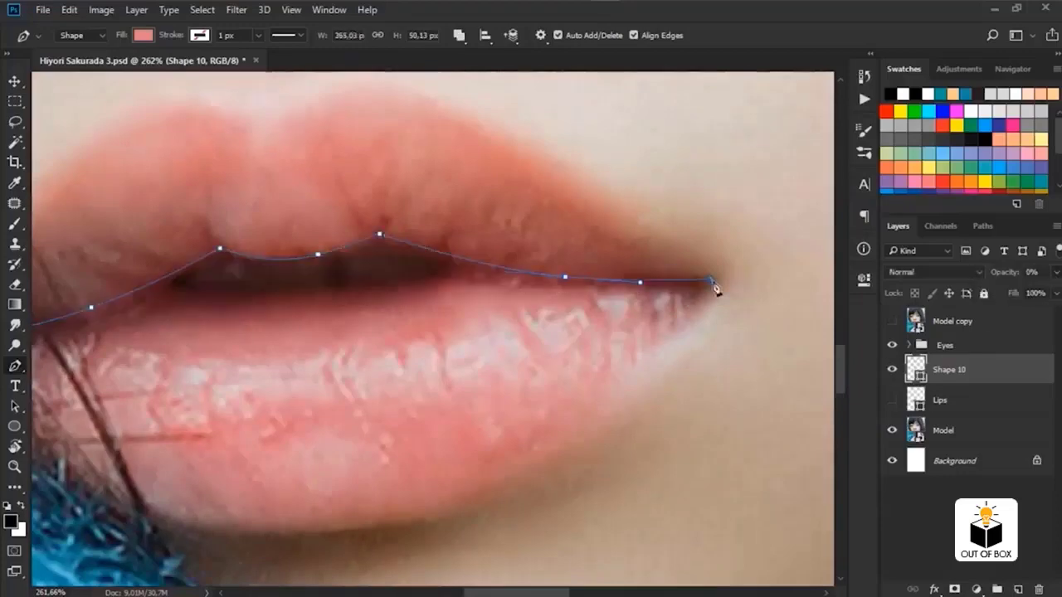
drag(453, 277, 496, 276)
drag(466, 288, 567, 274)
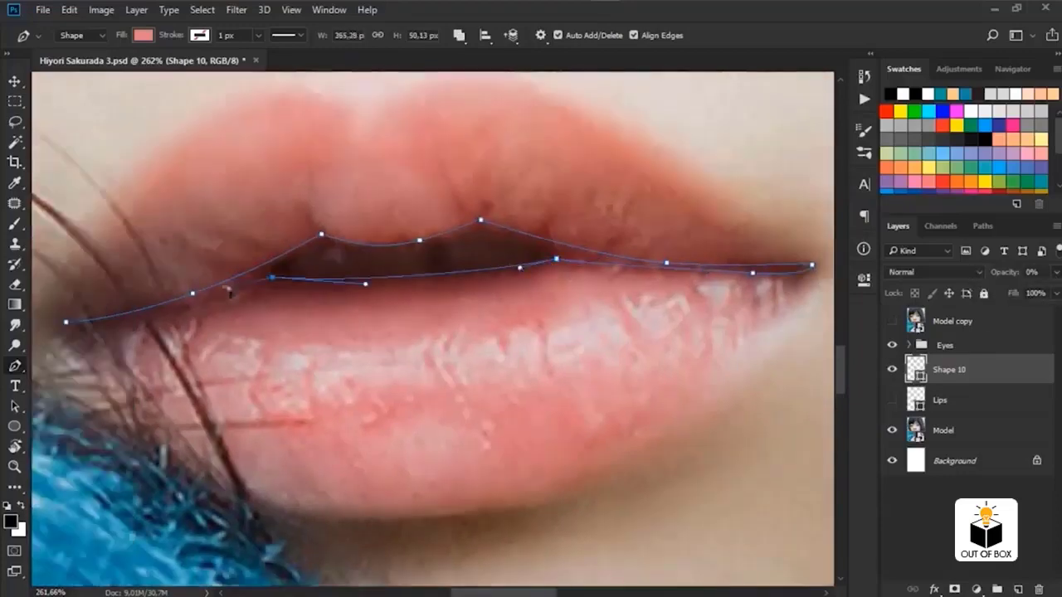
drag(228, 290, 364, 235)
drag(236, 271, 223, 280)
click(194, 267)
Rename the new shape layer to Line and fill it with dark brown 2e0003
double_click(949, 369)
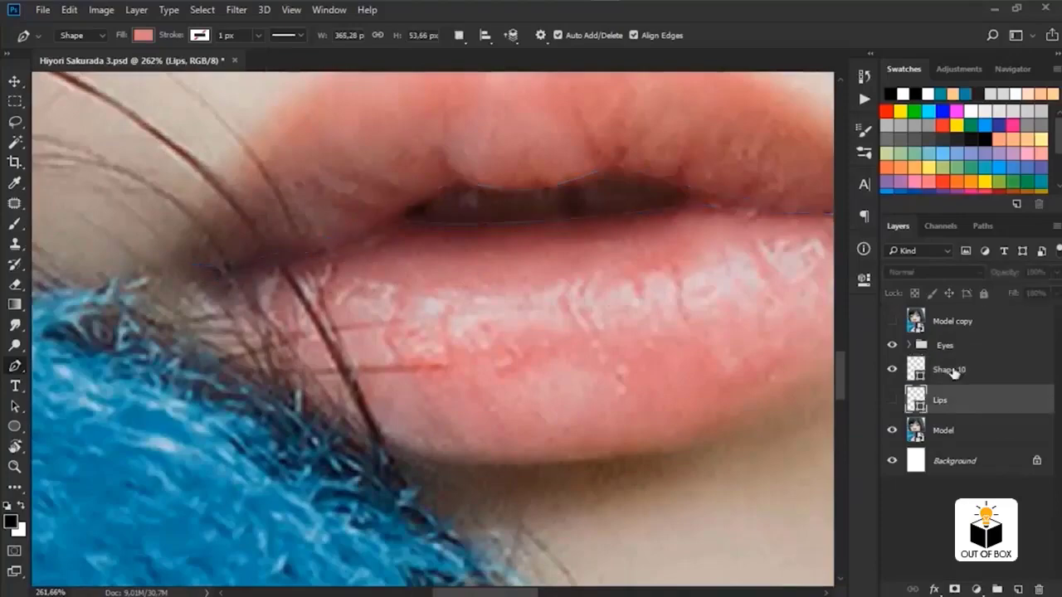
text(Line)
key(Return)
click(892, 399)
double_click(915, 369)
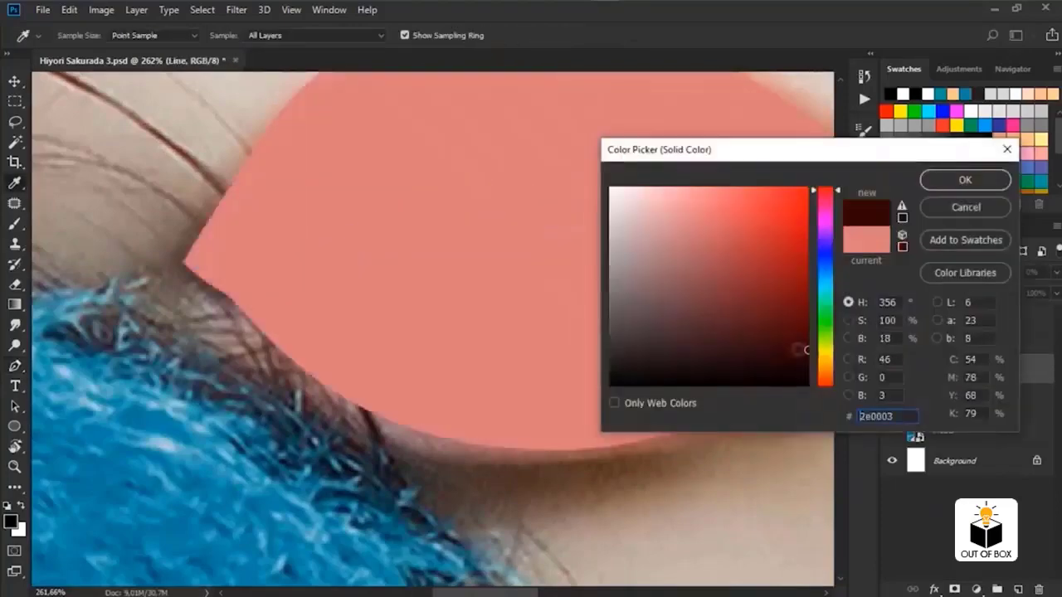
click(964, 177)
scroll(431, 332, down, 2)
click(935, 388)
Set the path to combine shapes and begin tracing the opening between the lips
click(936, 369)
click(891, 321)
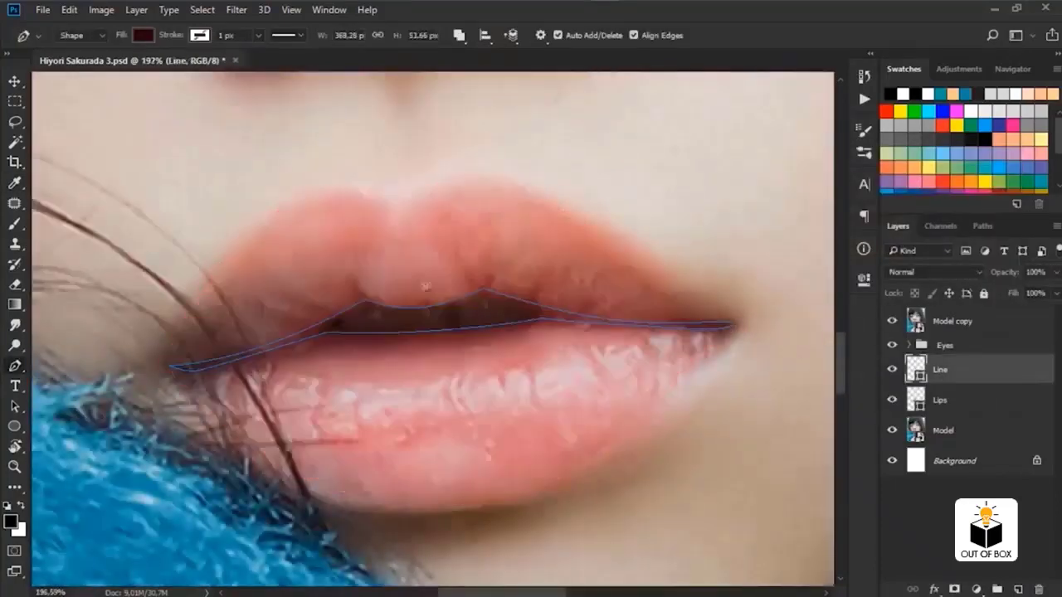
scroll(415, 332, up, 3)
click(459, 35)
click(498, 83)
click(315, 330)
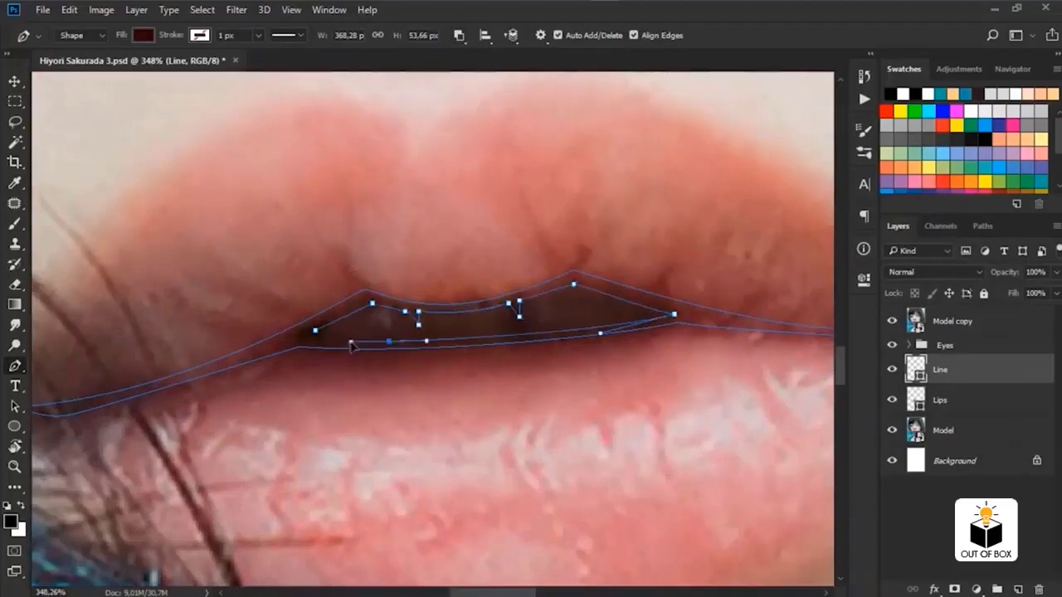
Draw a closed mouth-opening shape along the inner lip edge
click(316, 330)
click(891, 321)
click(935, 400)
click(302, 338)
click(375, 301)
drag(506, 303, 580, 292)
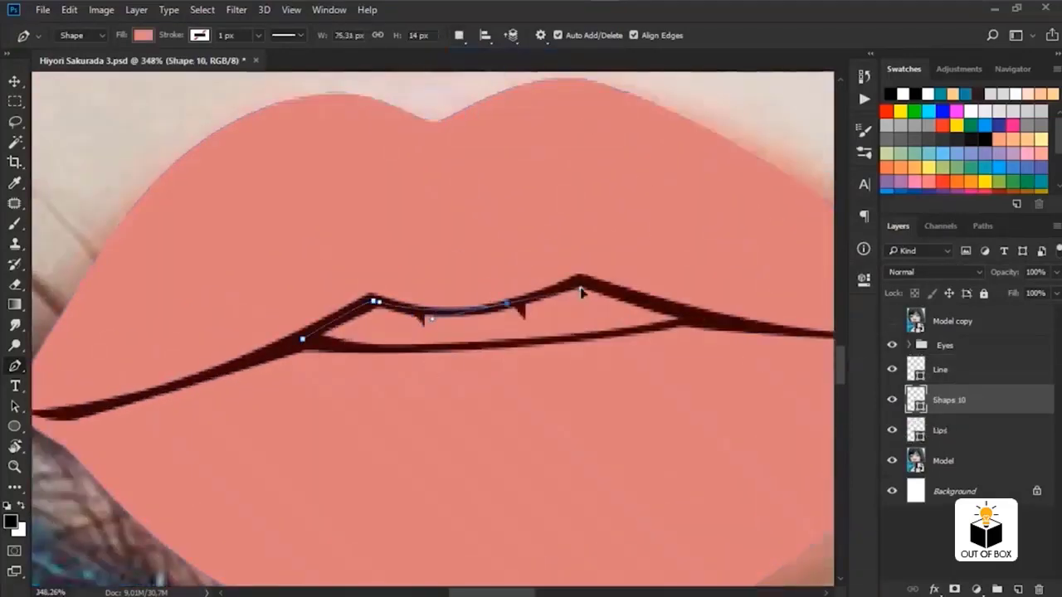
click(462, 347)
Colour the mouth-interior shape a dark tone and the teeth shape grey
click(302, 338)
click(891, 321)
click(142, 35)
click(389, 315)
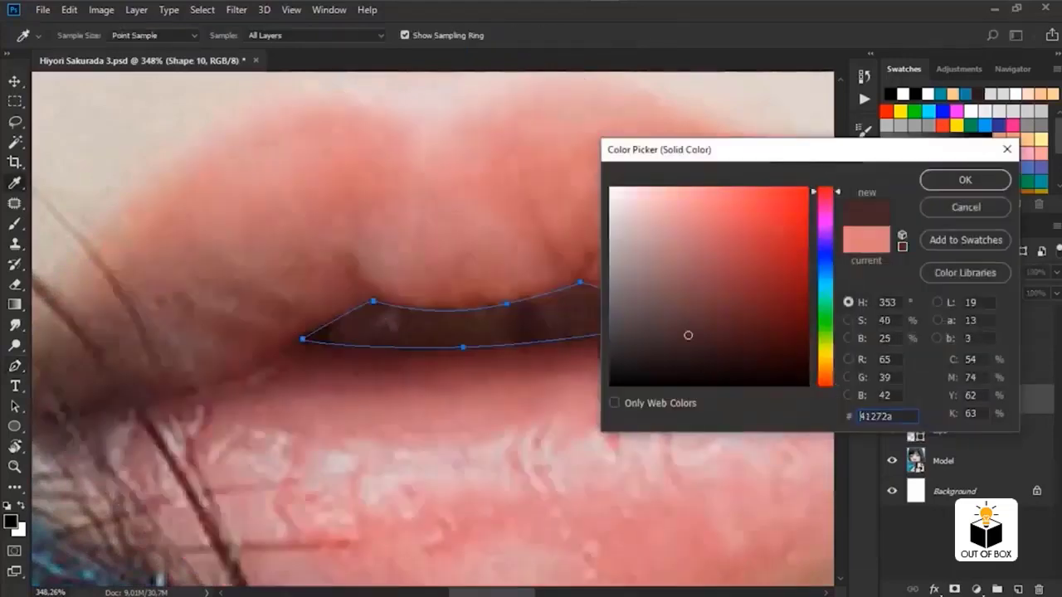
click(965, 177)
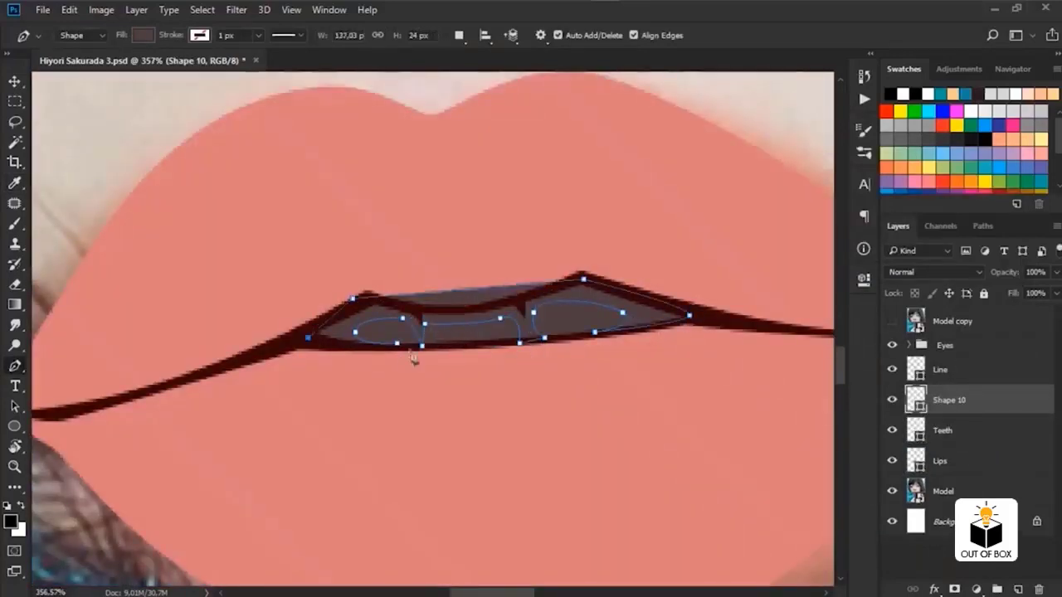
double_click(914, 400)
click(652, 343)
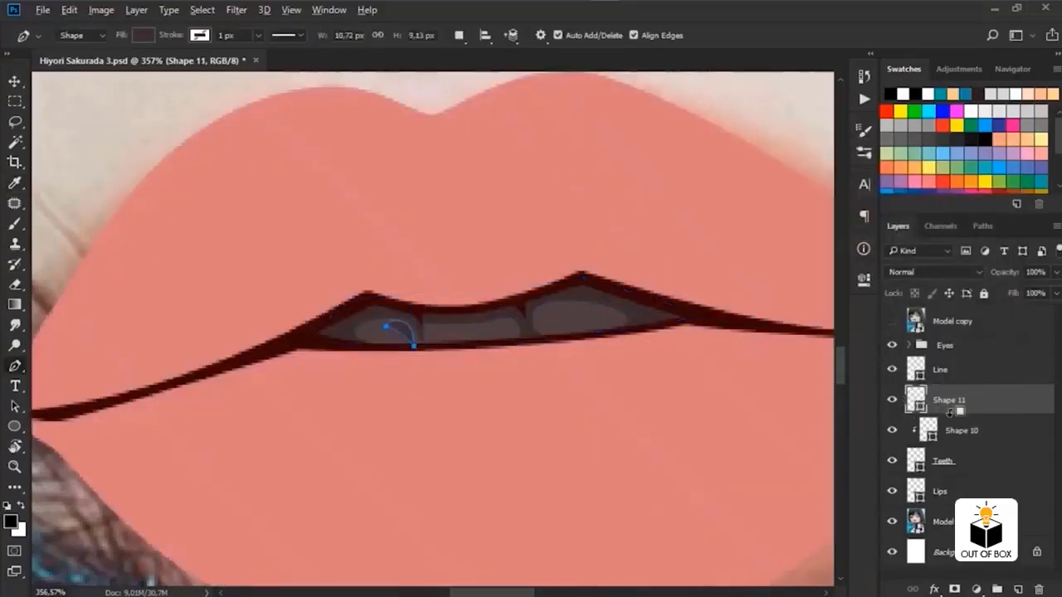
double_click(915, 400)
click(628, 287)
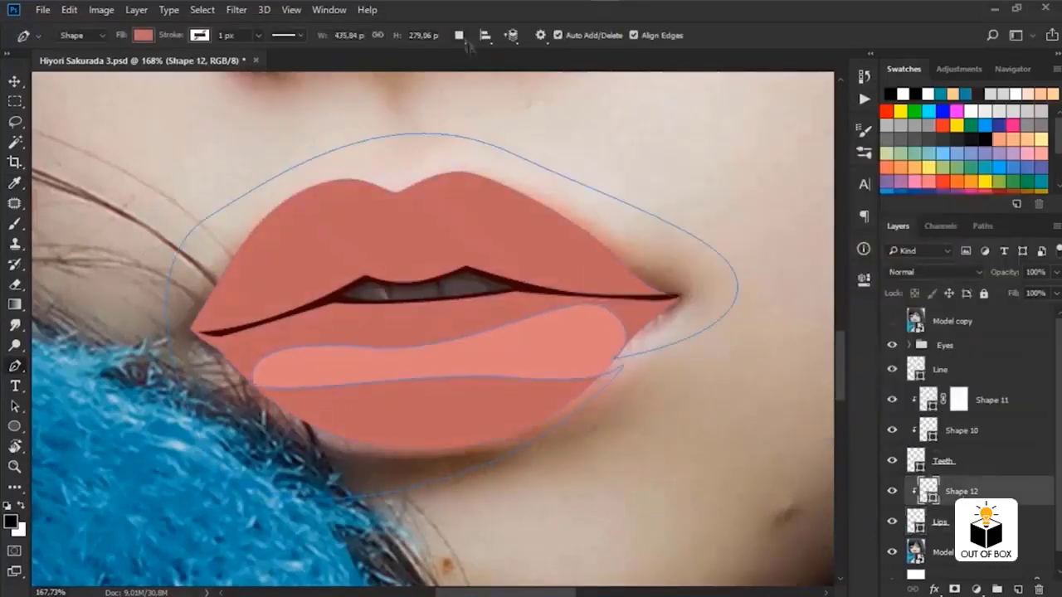
Complete the Shape 12 highlight and draw a brighter Shape 13 streak across the lower lip
key(Return)
click(292, 345)
click(469, 340)
drag(572, 323, 582, 310)
click(613, 329)
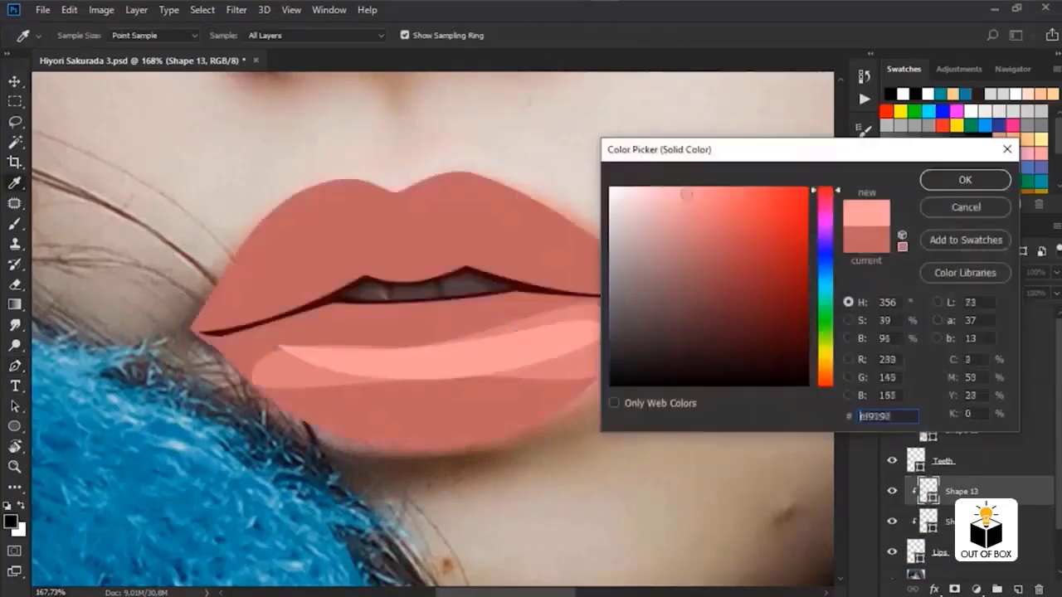
drag(252, 381, 274, 374)
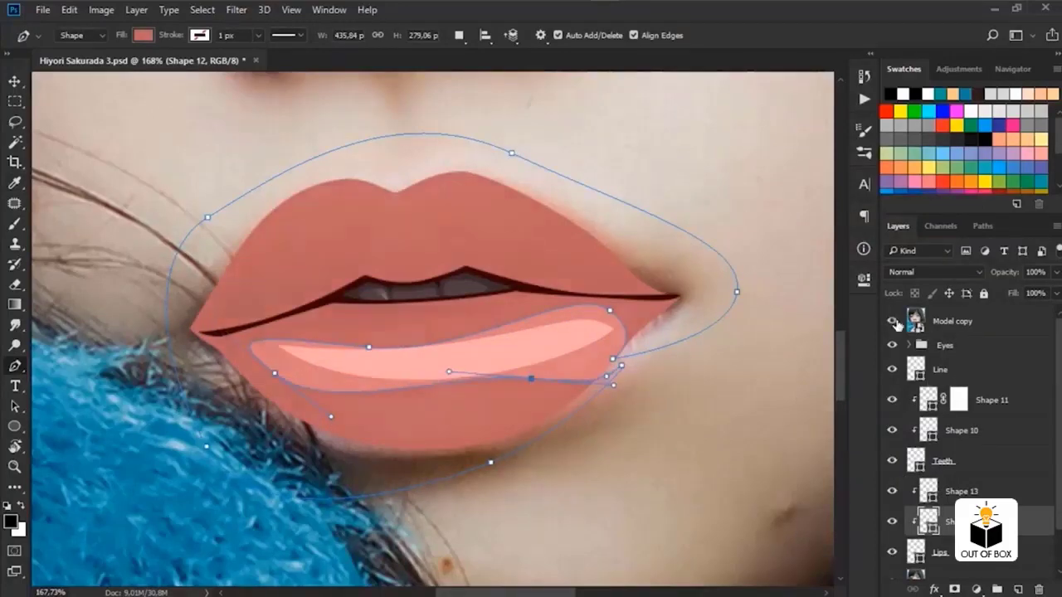
click(927, 491)
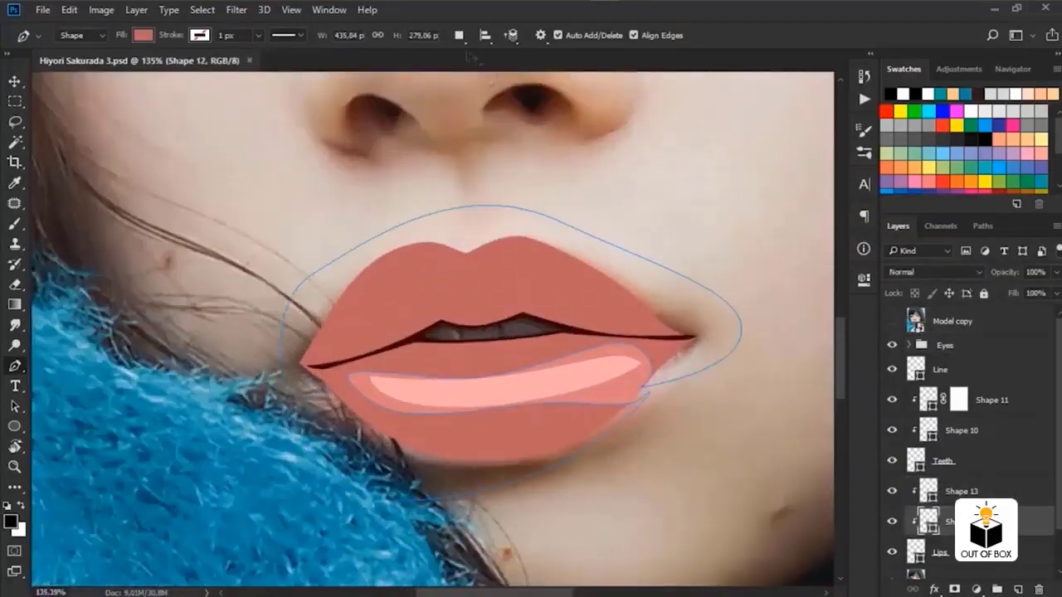
Draw darker shading shapes over the upper lip and down across the lower lip
click(892, 321)
scroll(497, 332, up, 2)
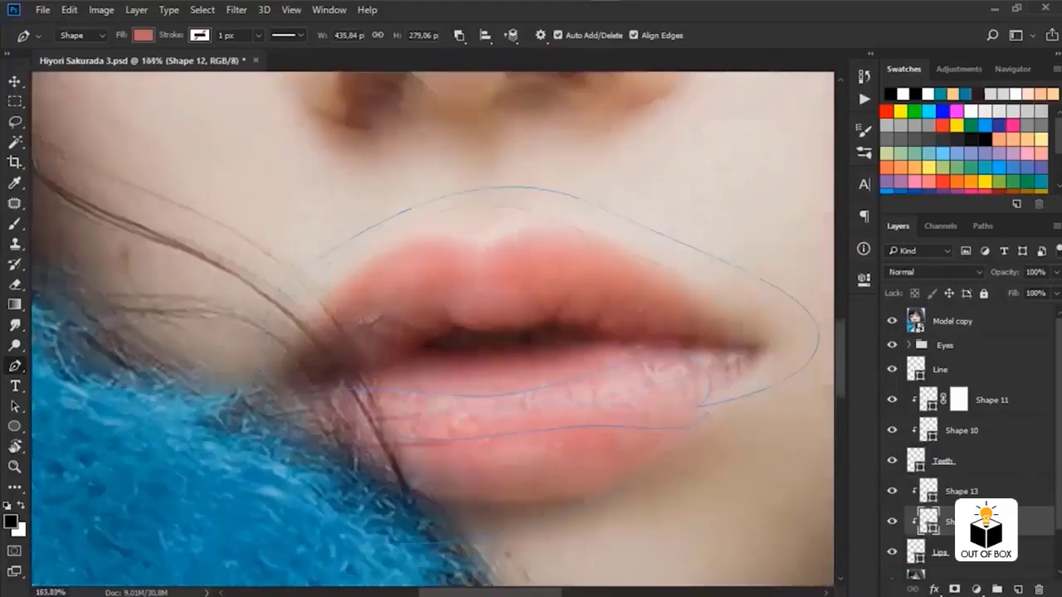
click(306, 333)
drag(368, 253, 461, 266)
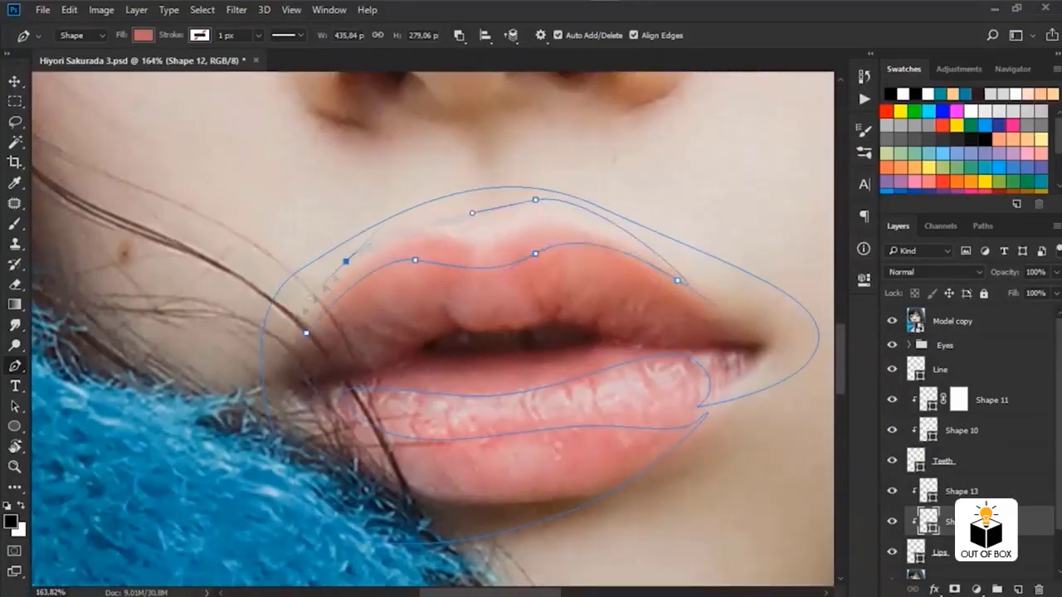
click(892, 321)
scroll(498, 332, down, 2)
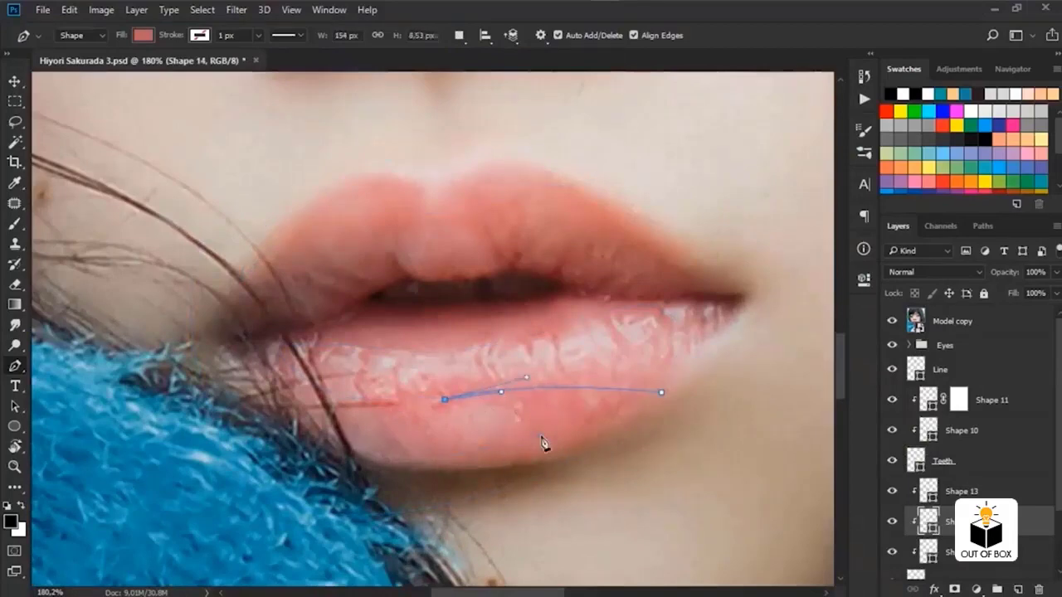
drag(541, 445, 540, 437)
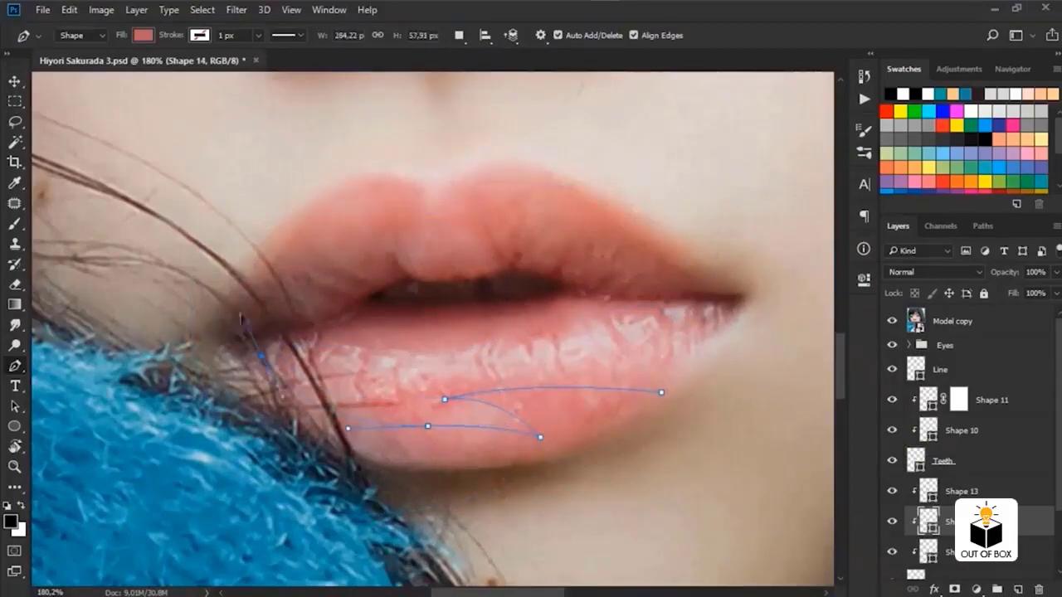
drag(700, 357, 726, 320)
drag(766, 288, 796, 322)
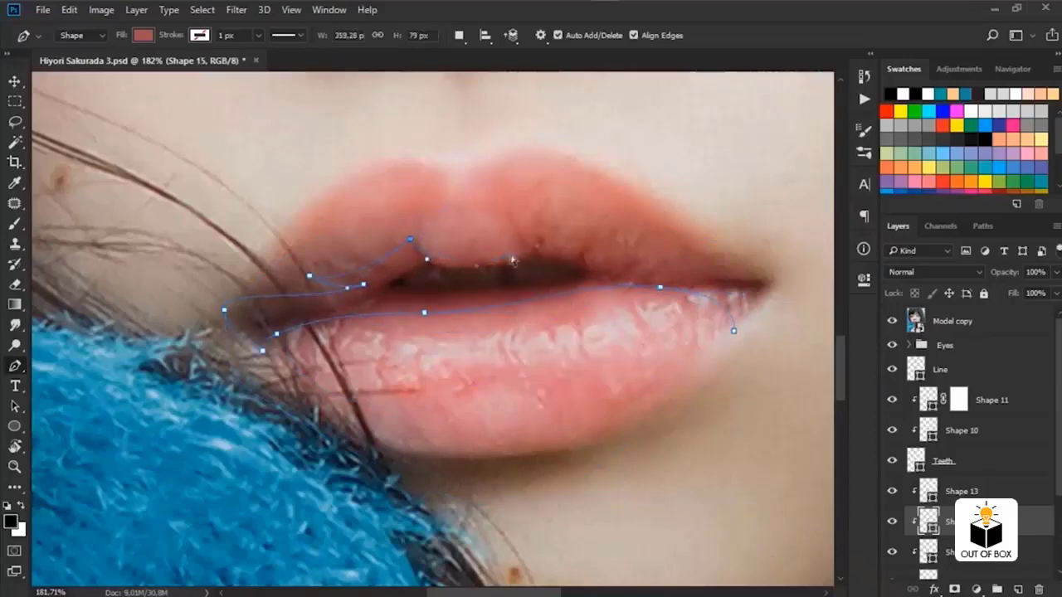
scroll(611, 279, right, 2)
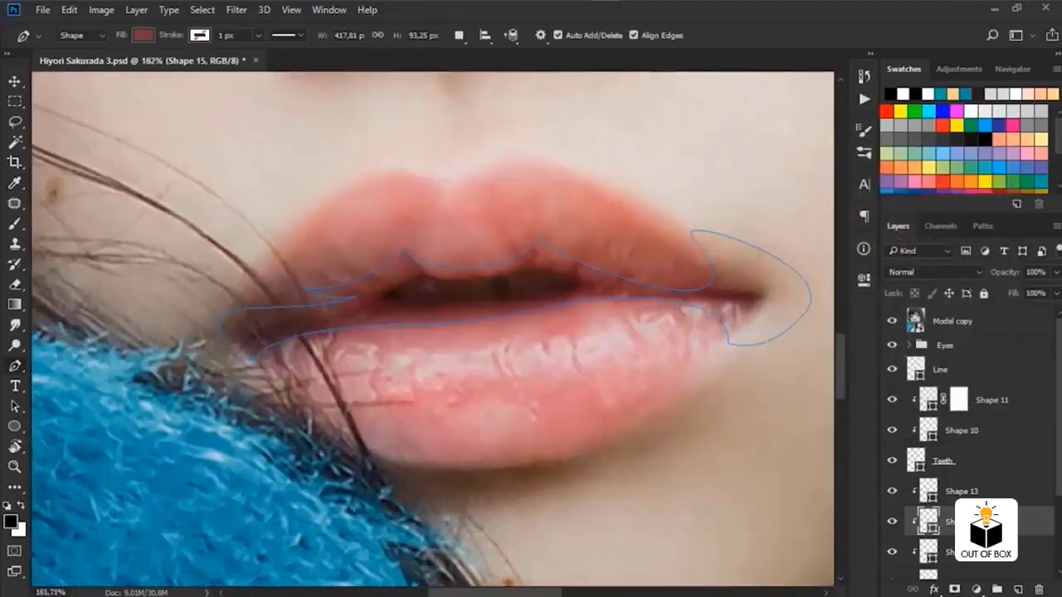
Trace a deep reddish contour along the lips' parting and adjust its right corner point
click(891, 320)
click(729, 324)
click(644, 292)
click(379, 319)
click(218, 323)
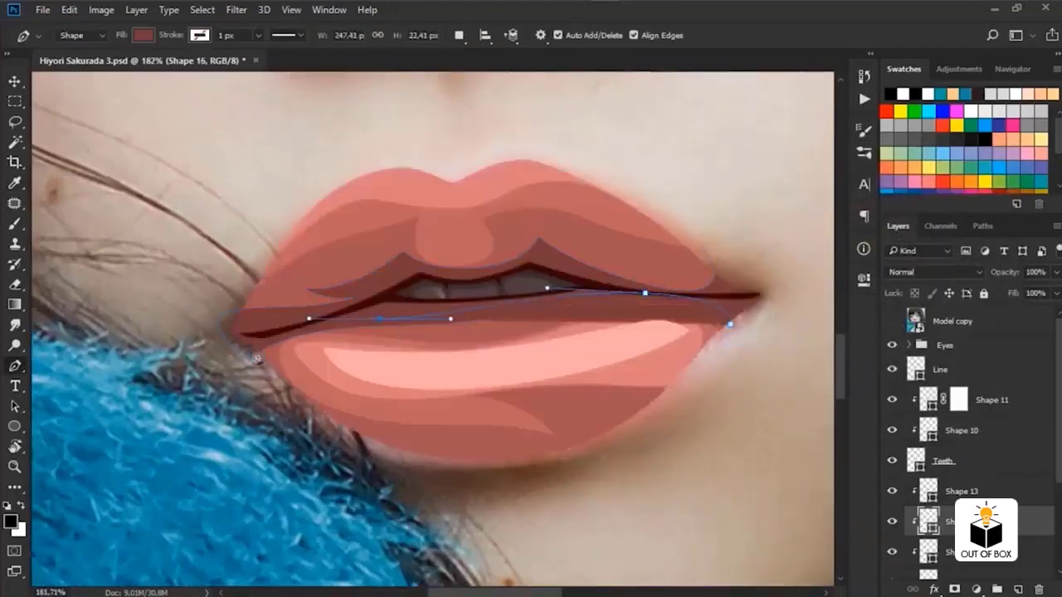
click(246, 352)
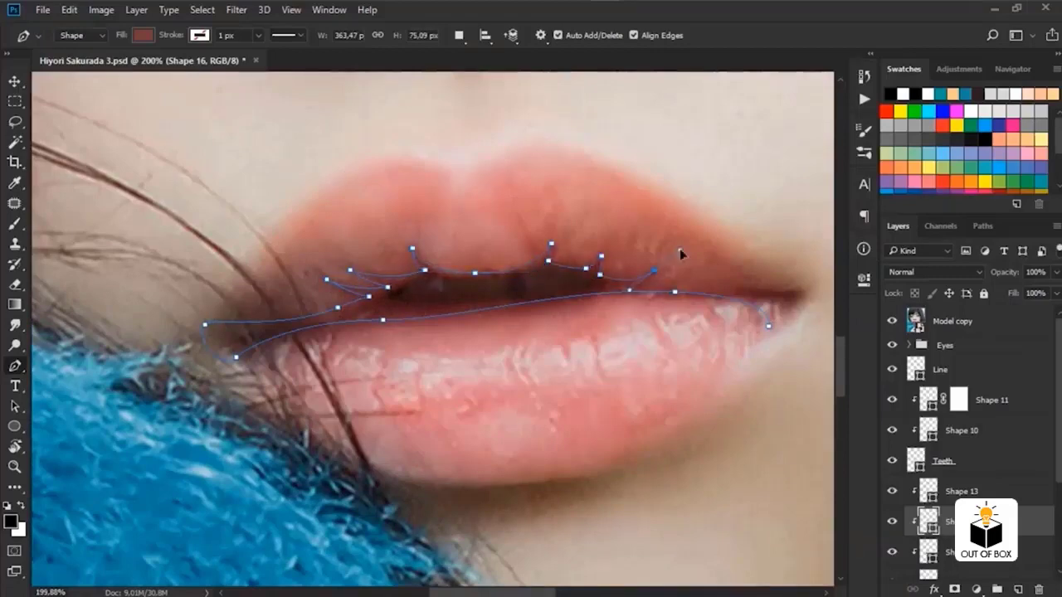
click(891, 320)
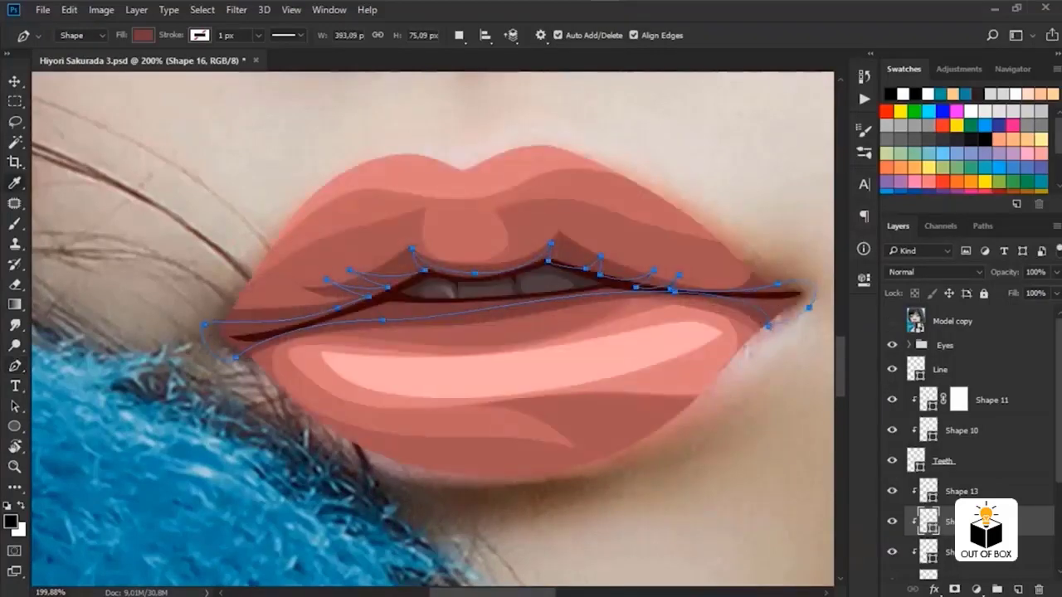
click(144, 35)
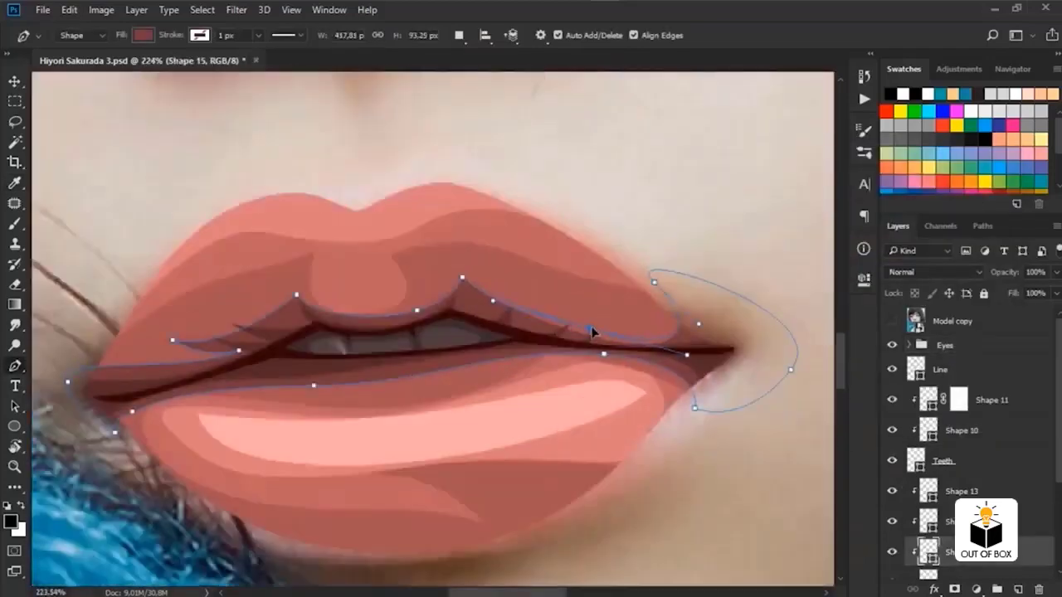
drag(653, 282, 641, 281)
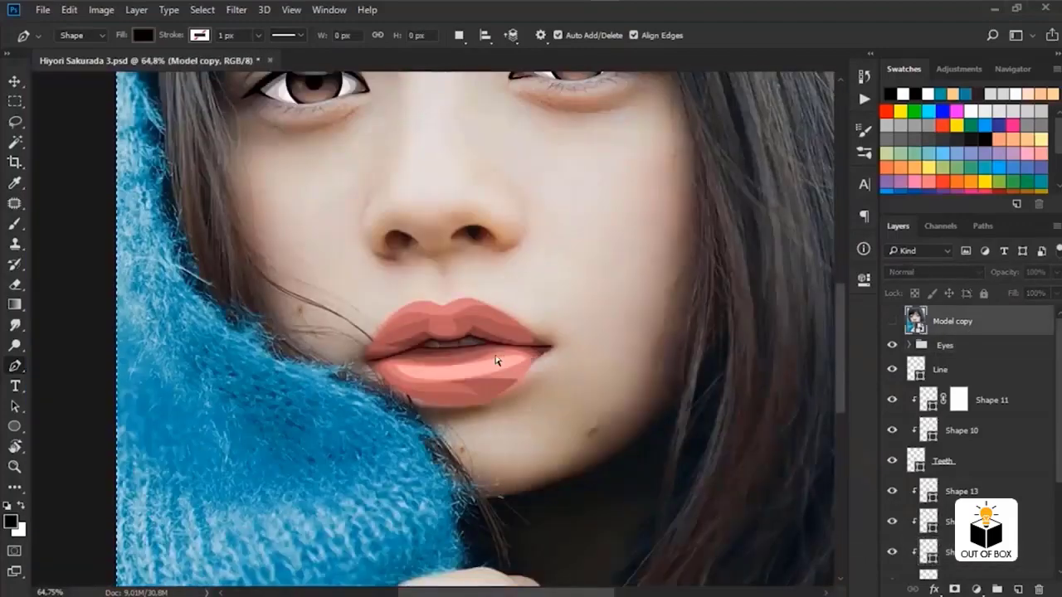
click(507, 363)
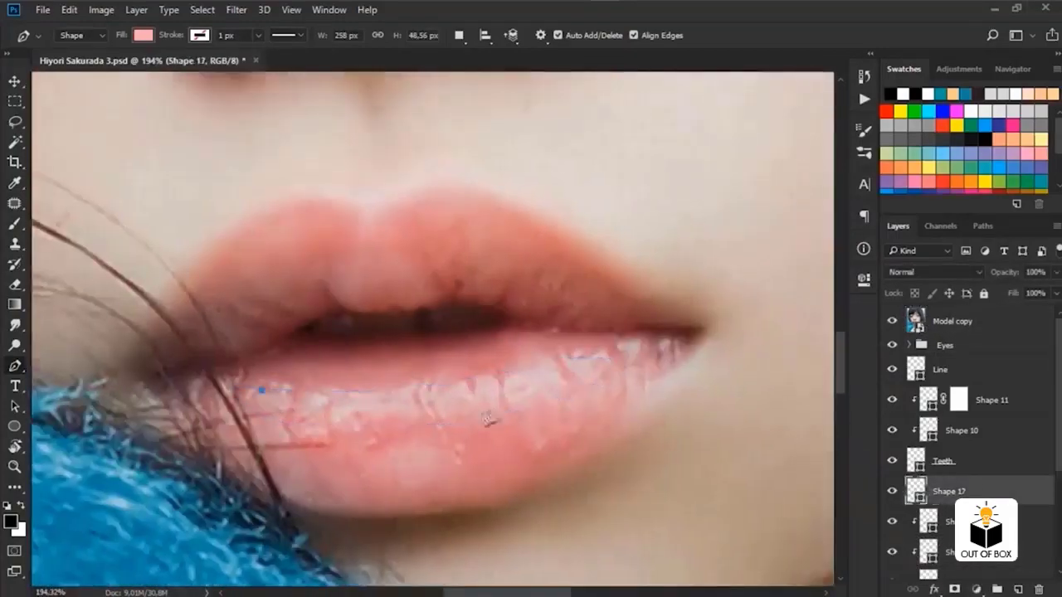
Give Shape 17 a lighter pink fill and clip it to the lip layer below
click(263, 391)
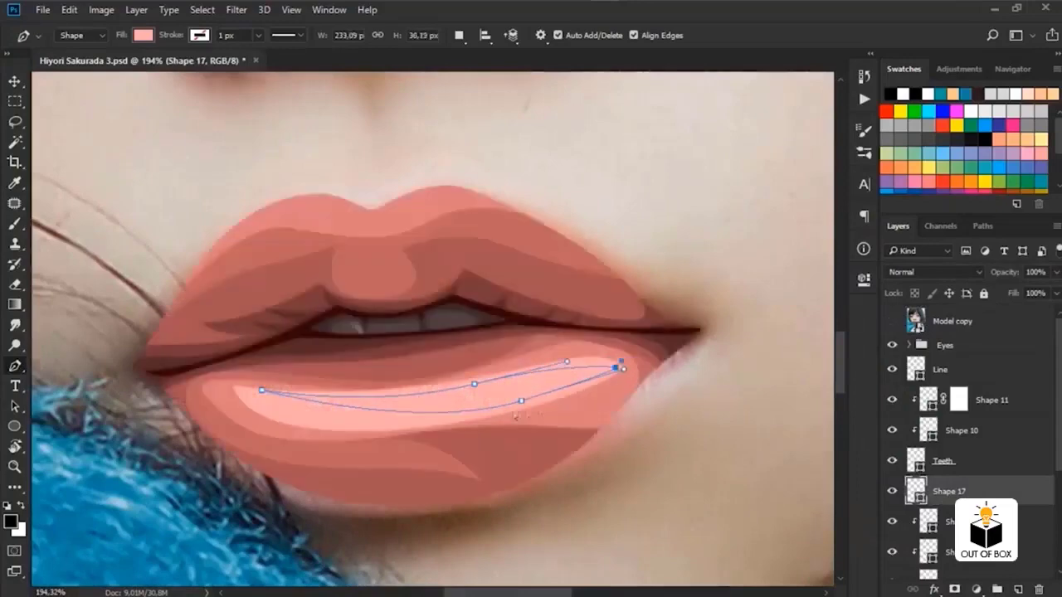
double_click(916, 490)
click(967, 178)
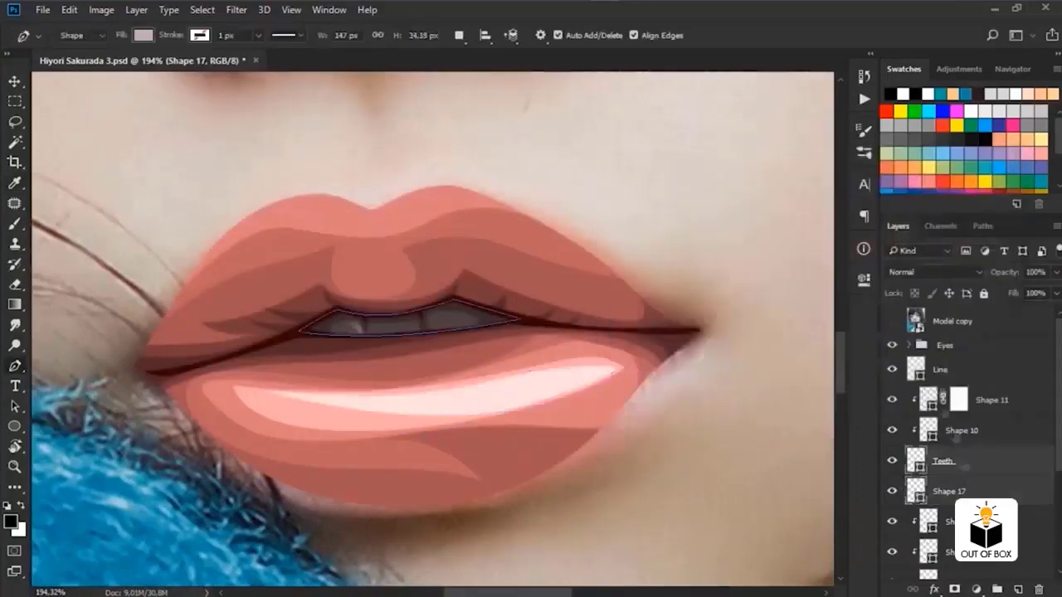
key(ctrl+alt+g)
With Combine Shapes set, draw pale highlight streaks on the lower lip and near its corner
click(459, 35)
click(512, 70)
click(569, 362)
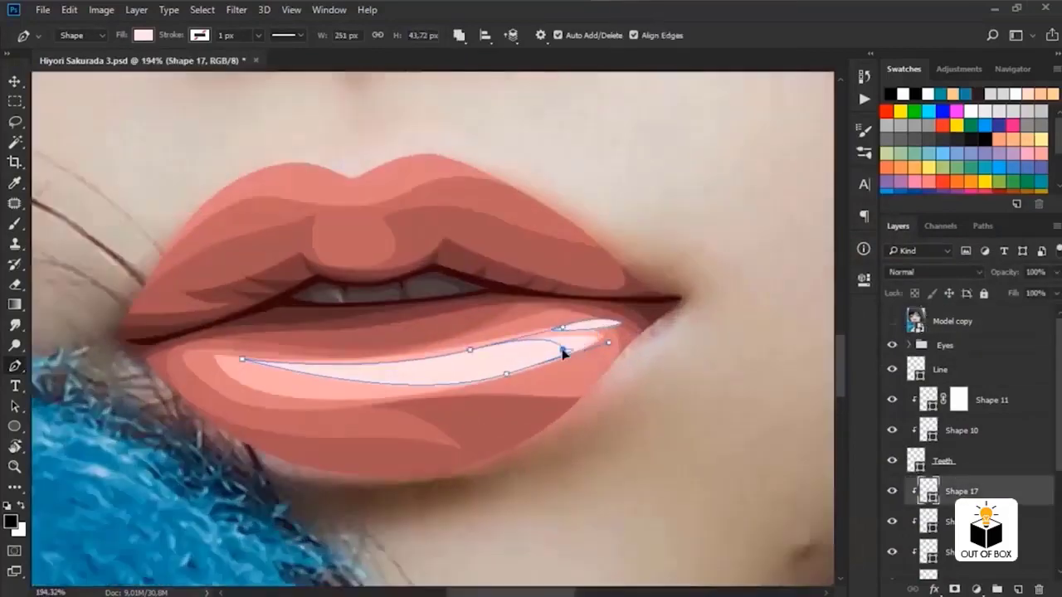
drag(506, 378, 486, 372)
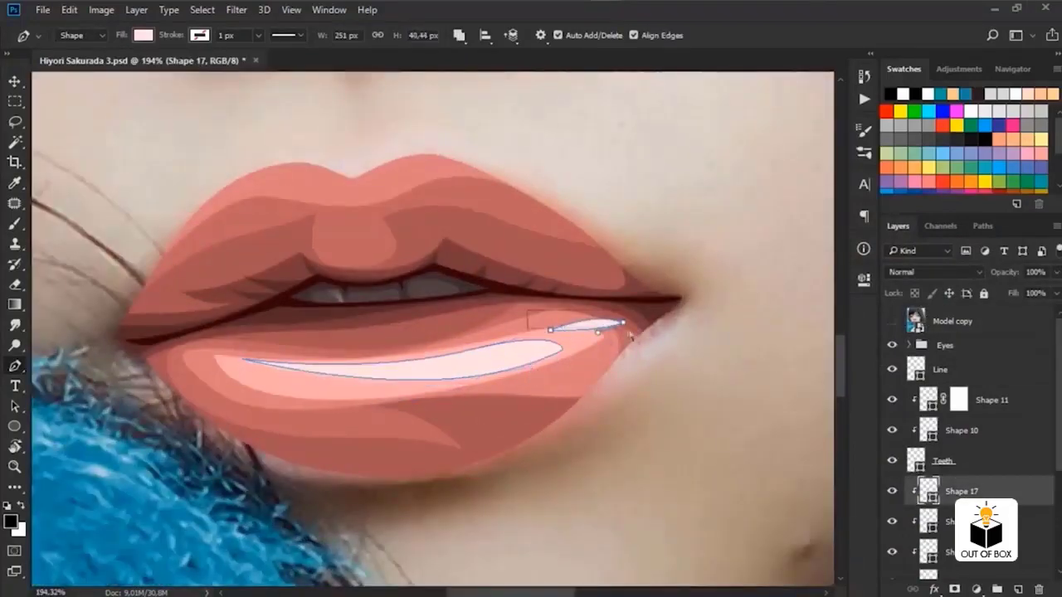
click(535, 334)
drag(599, 328, 606, 337)
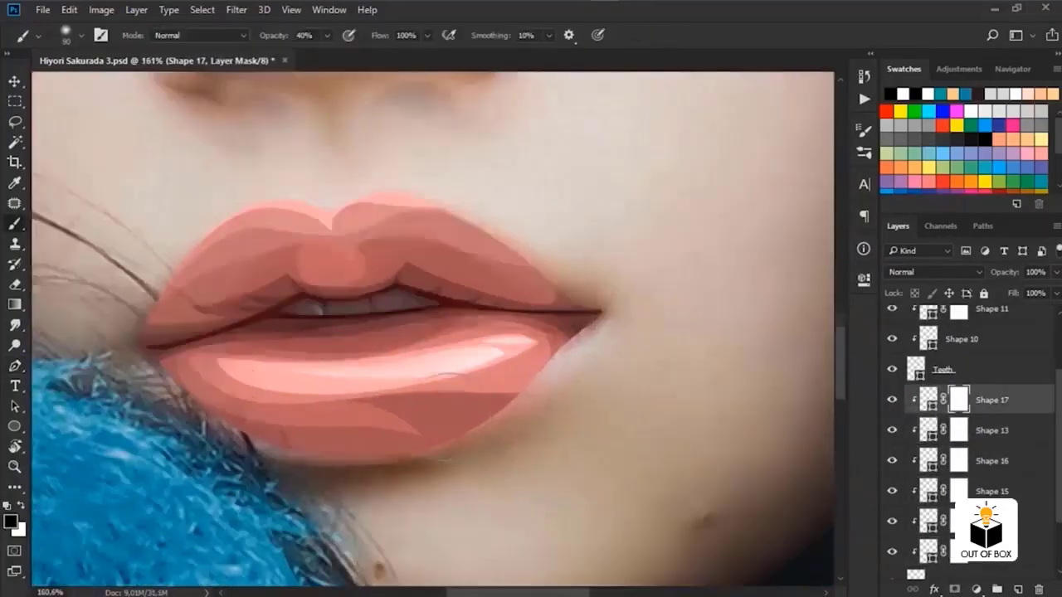
Brush the masks of Shapes 13, 16, 15, 14 and 12 with a soft 40% opacity brush
click(958, 431)
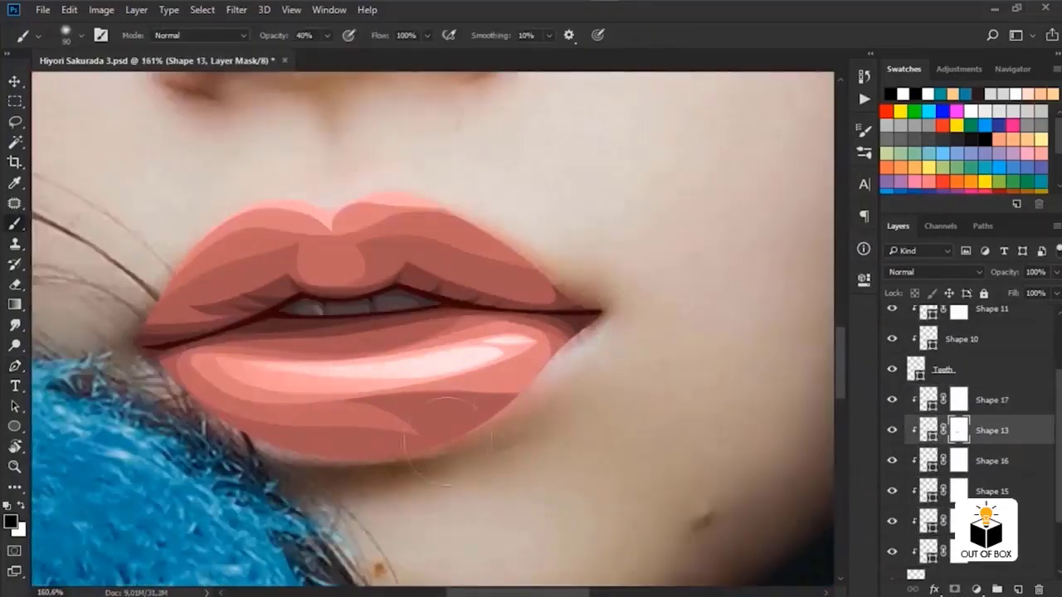
click(959, 460)
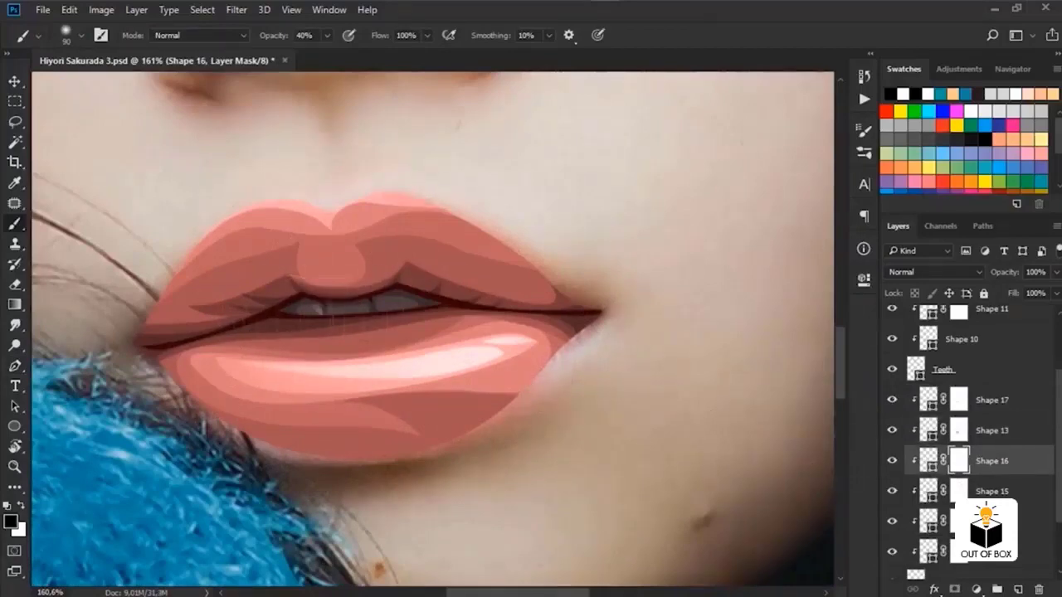
click(958, 491)
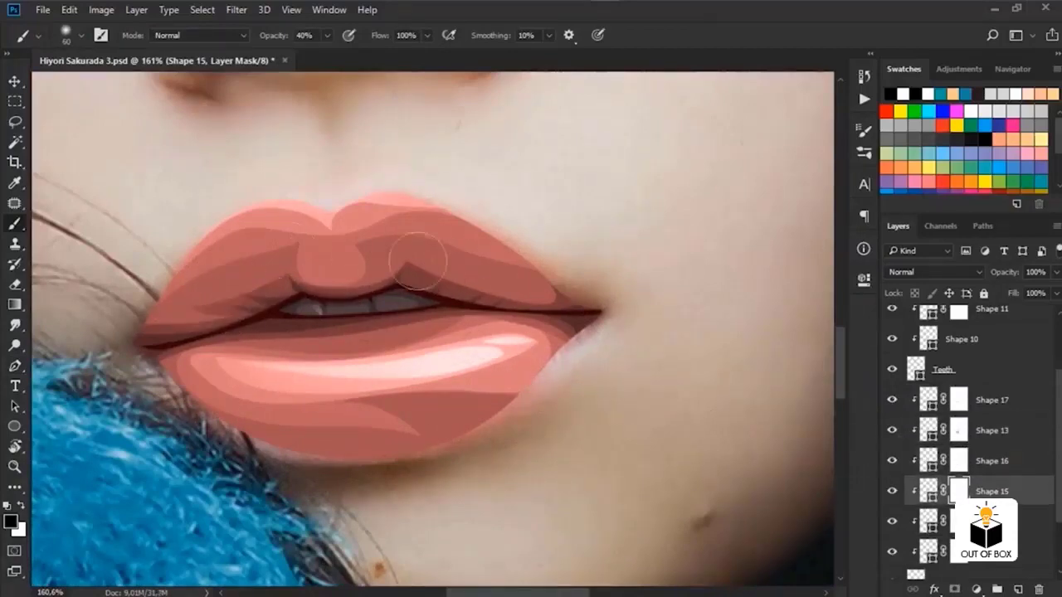
key(alt+bracketleft)
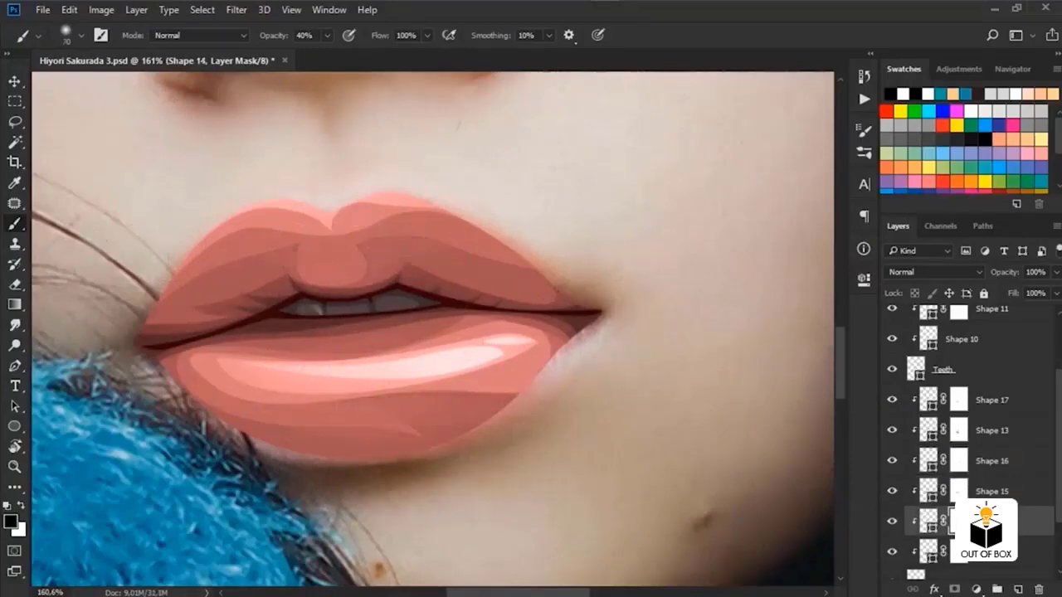
key(alt+bracketleft)
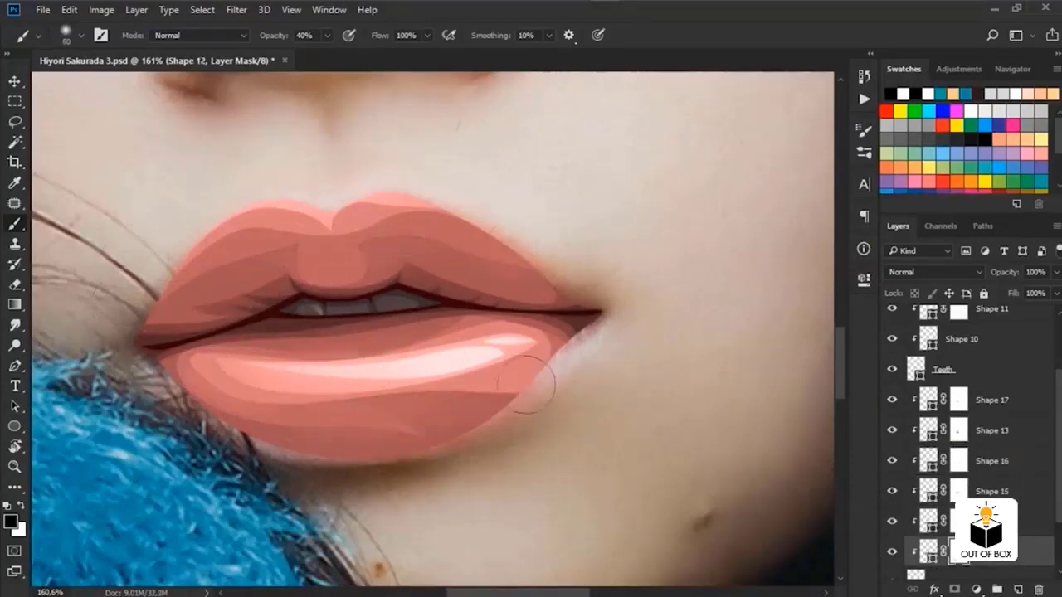
key(alt+bracketright)
key(alt+bracketleft)
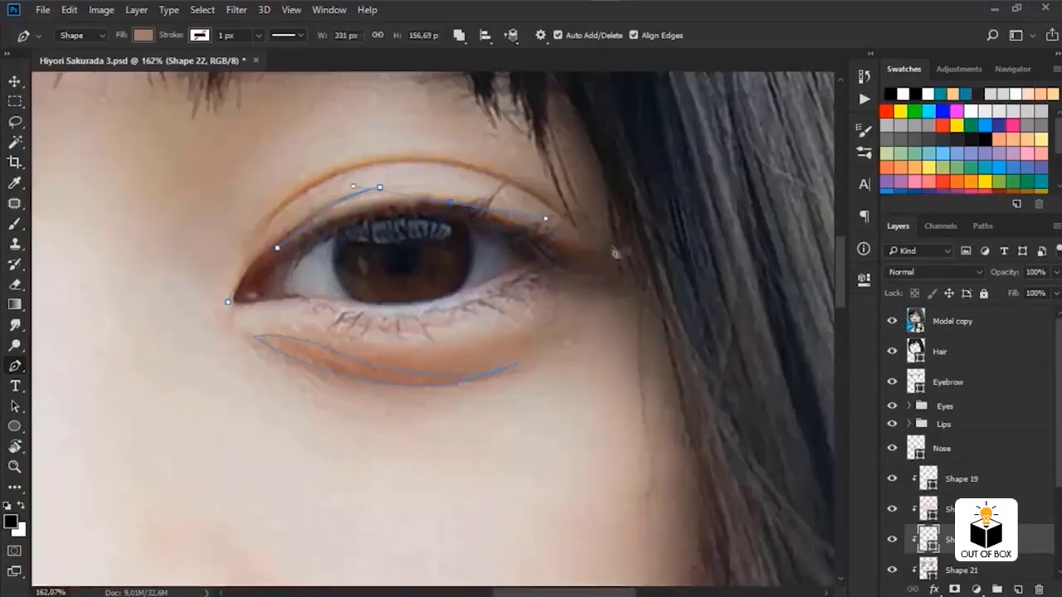
Extend the eye shading path past the corner and fill it with brown 785c51
click(609, 168)
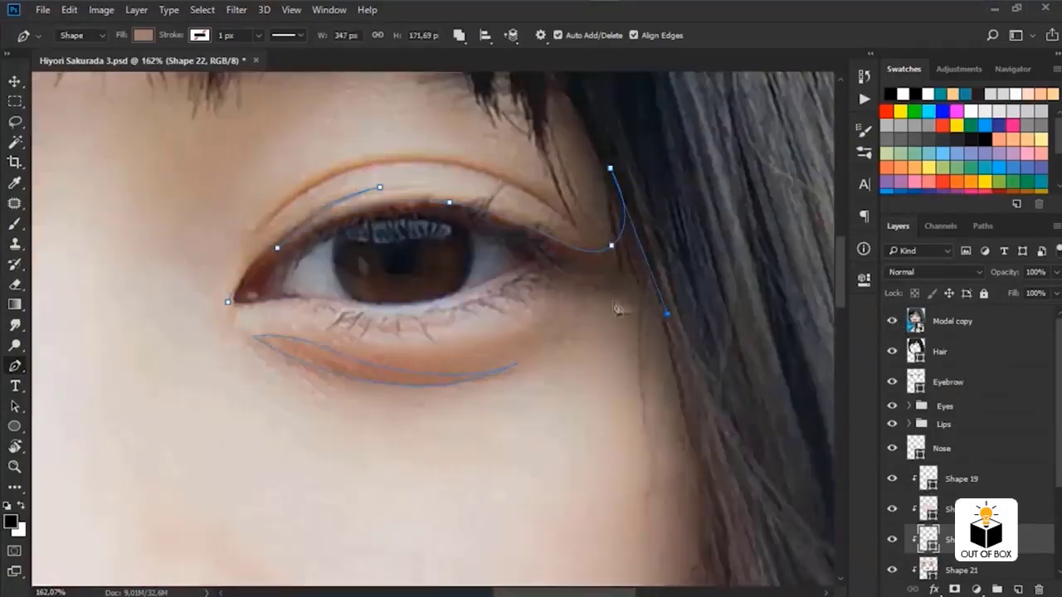
click(668, 313)
click(892, 321)
click(891, 322)
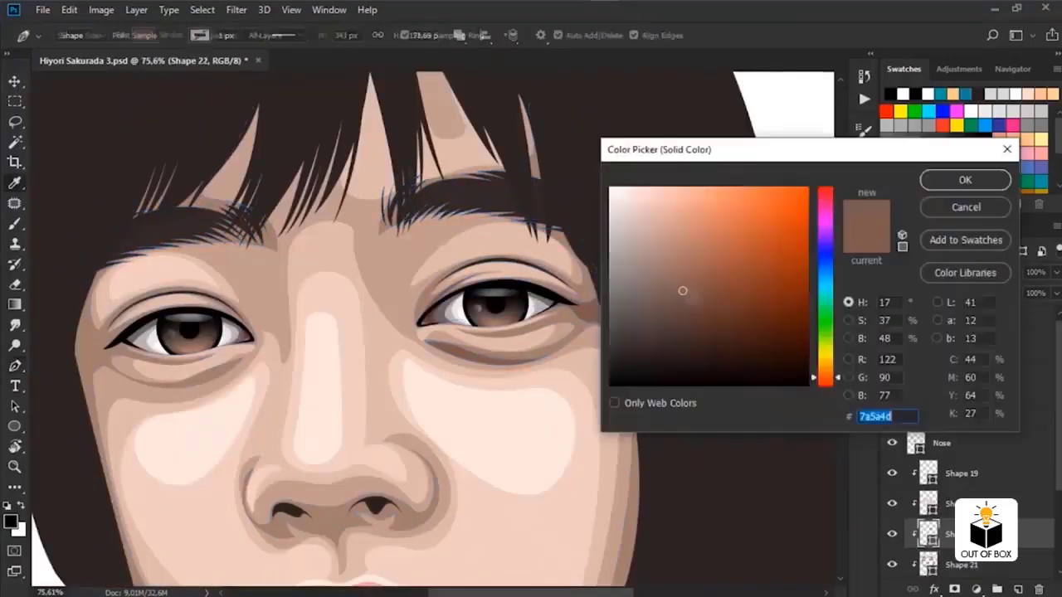
click(673, 292)
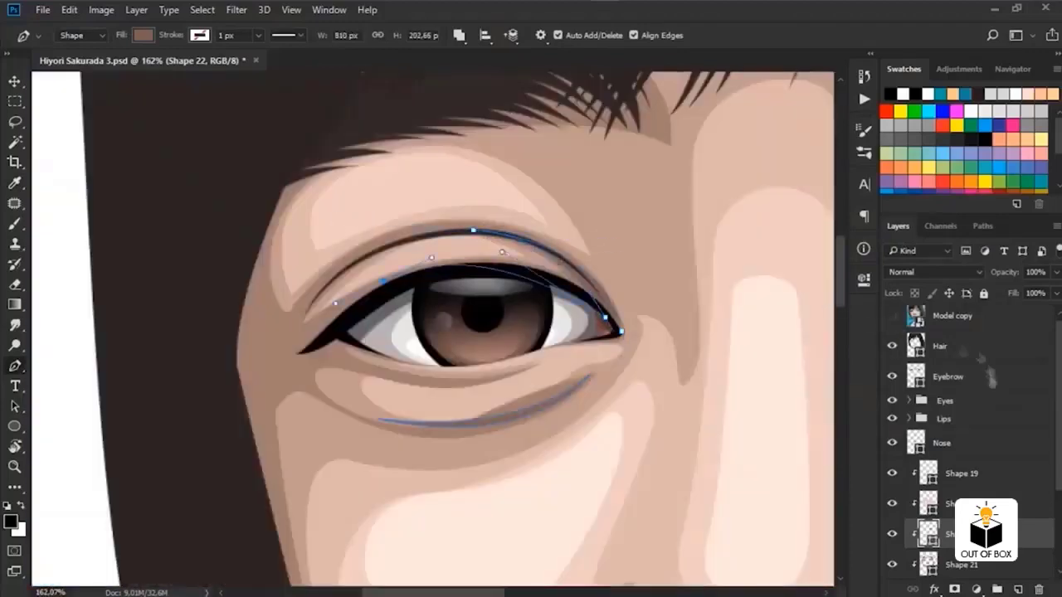
Trace a curved shading shape around the eye socket below the eye
drag(290, 338, 272, 338)
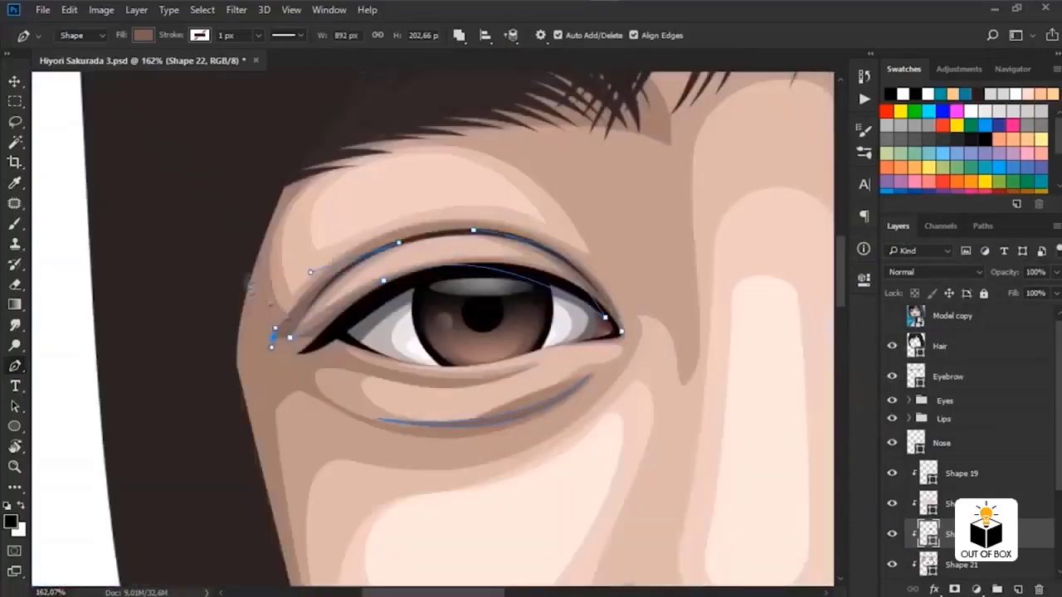
drag(245, 176, 285, 199)
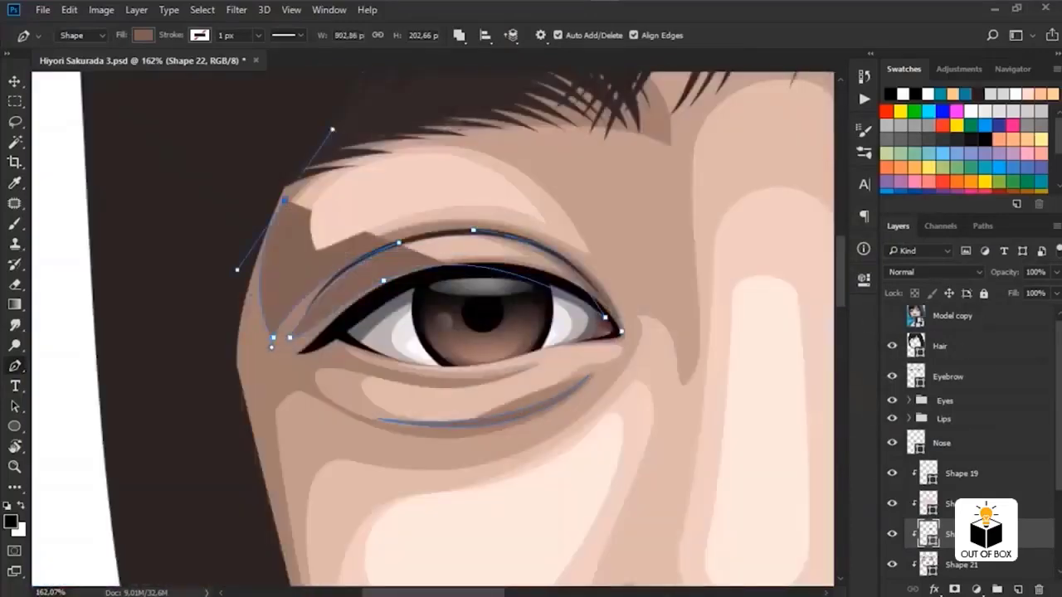
click(479, 109)
click(258, 473)
drag(279, 377, 326, 371)
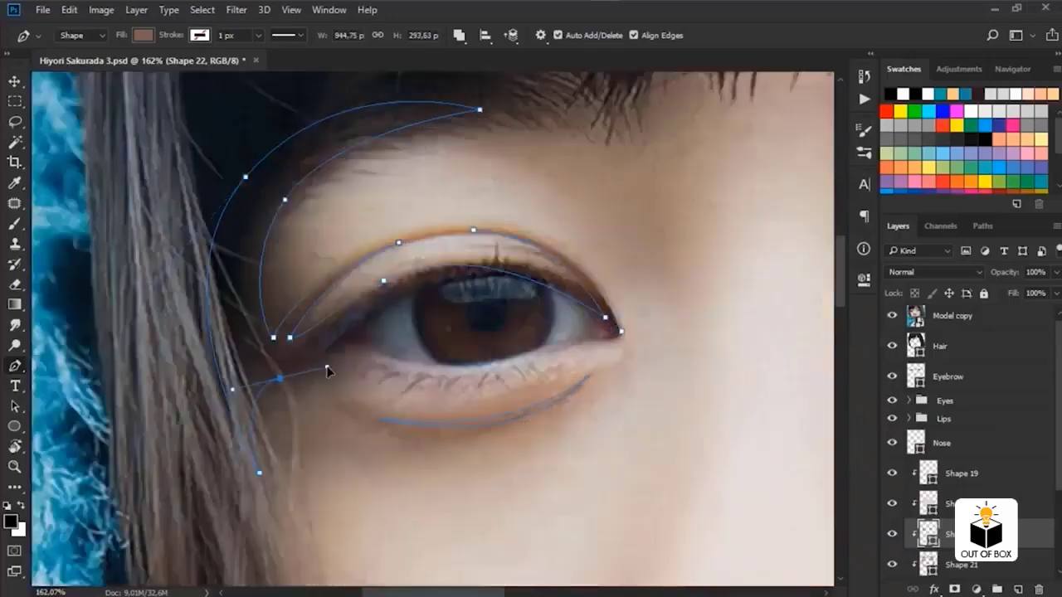
click(891, 316)
scroll(519, 380, up, 2)
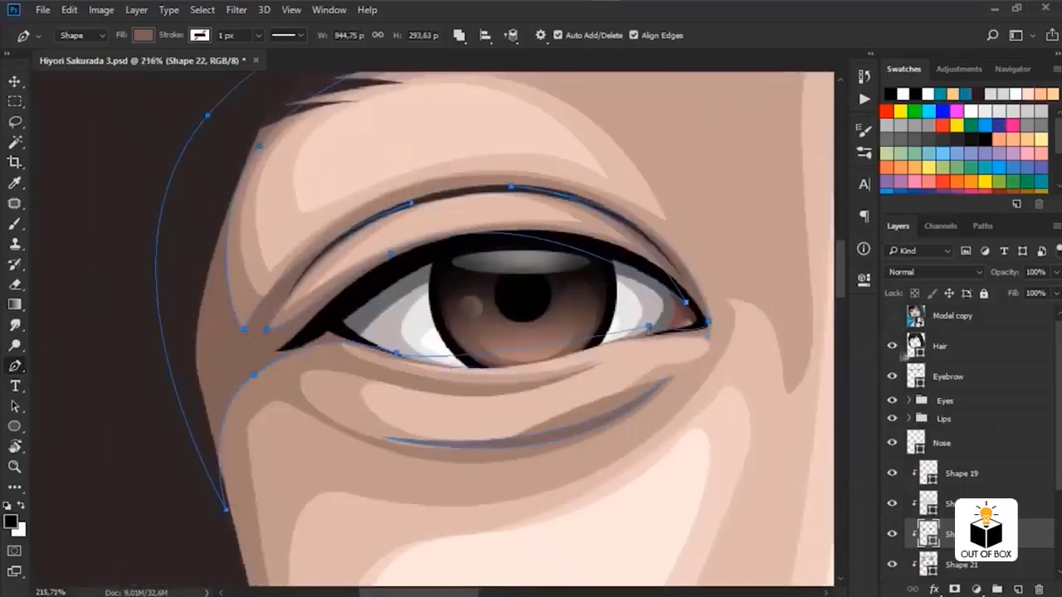
scroll(711, 358, down, 5)
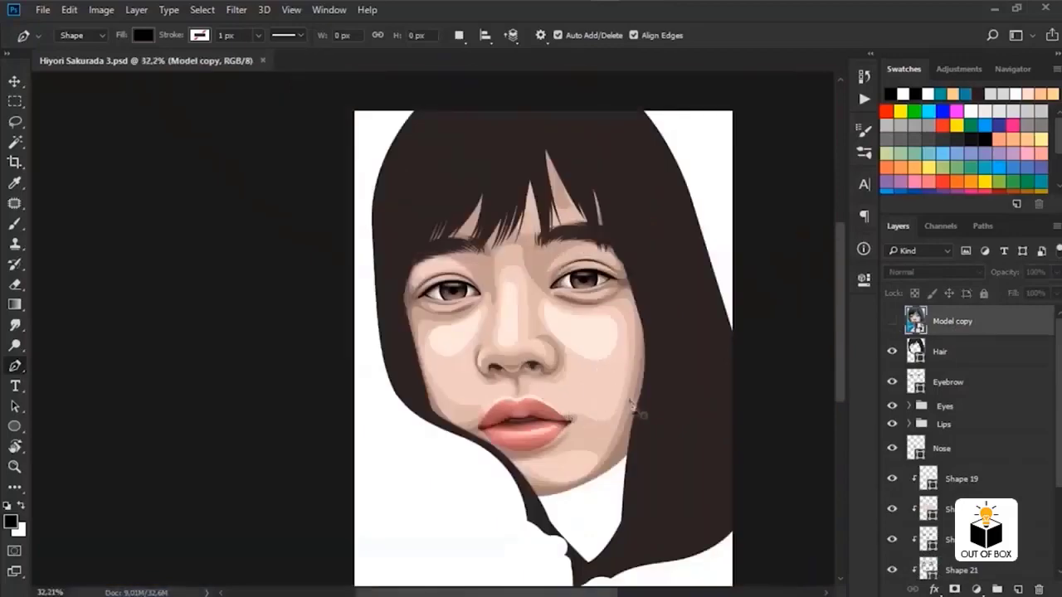
Reshape the right cheek shading curve, checking it against the reference photo
click(887, 322)
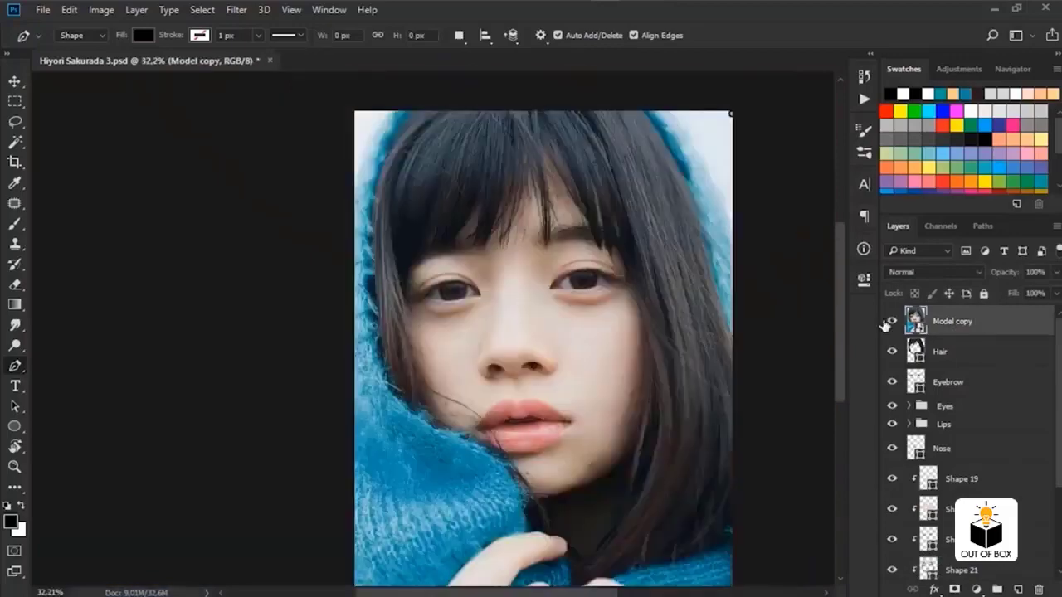
click(890, 322)
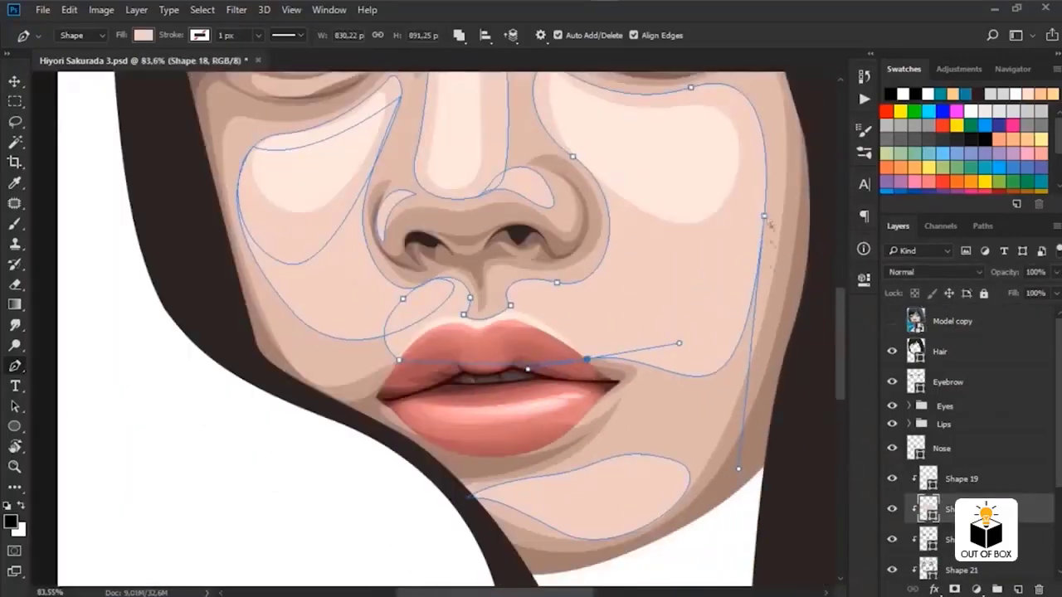
drag(763, 215, 778, 225)
drag(792, 169, 756, 330)
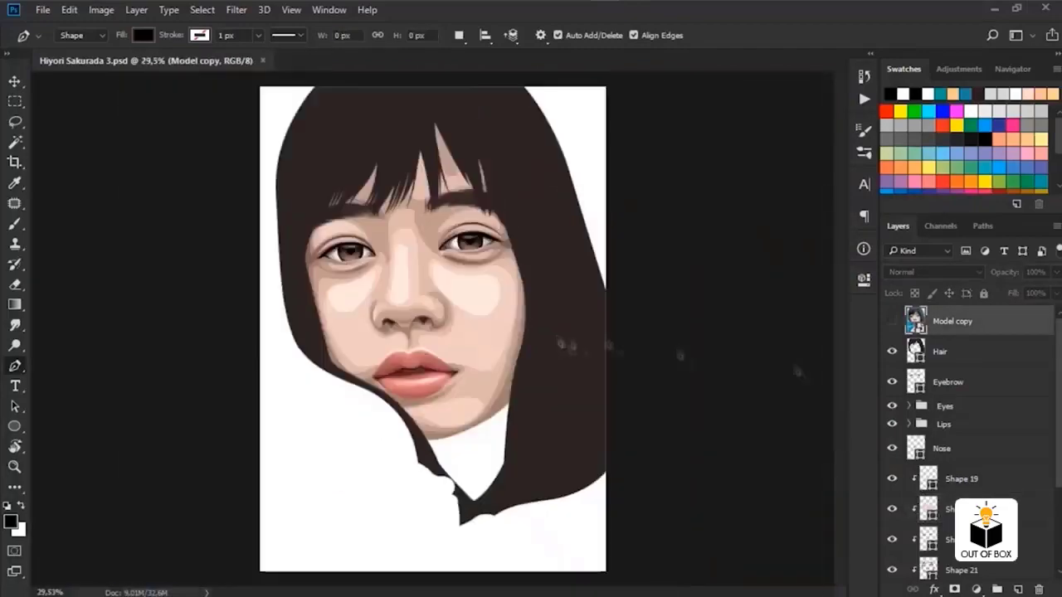
click(889, 320)
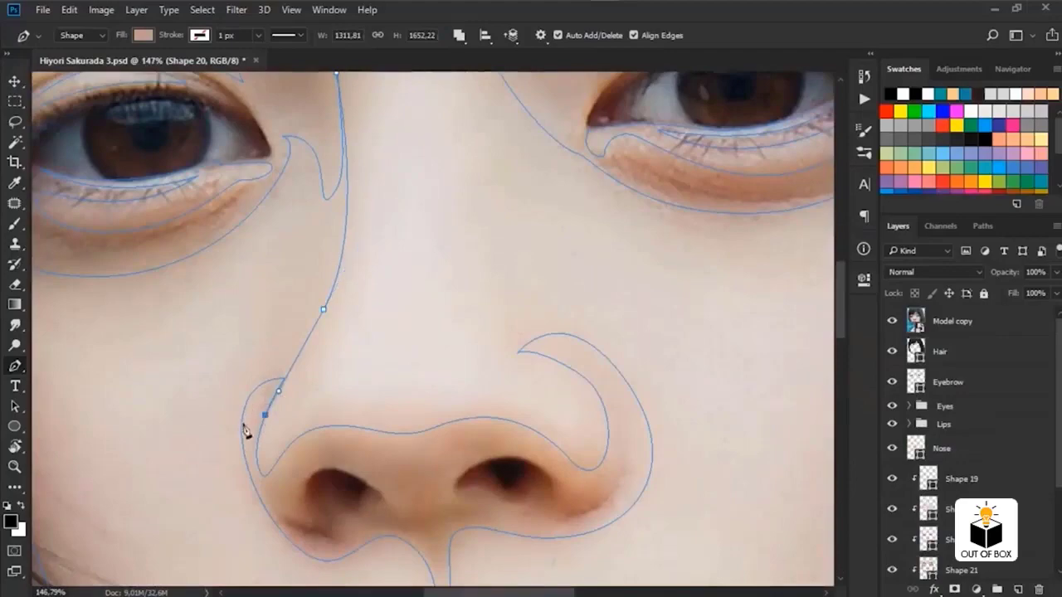
Add anchors for a shading shape along the side of the nose
scroll(303, 323, up, 3)
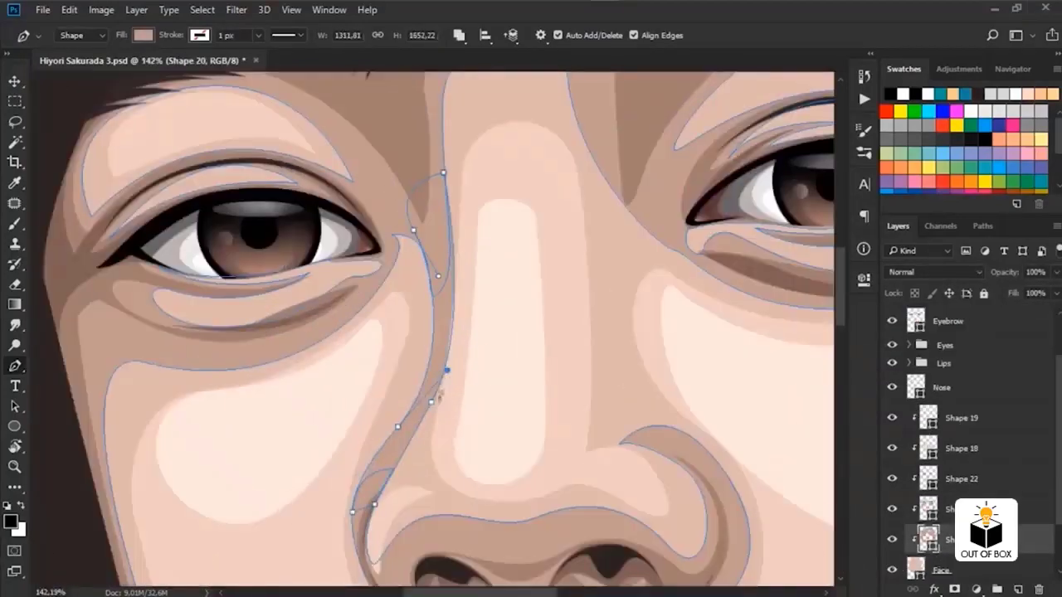
drag(431, 402, 477, 327)
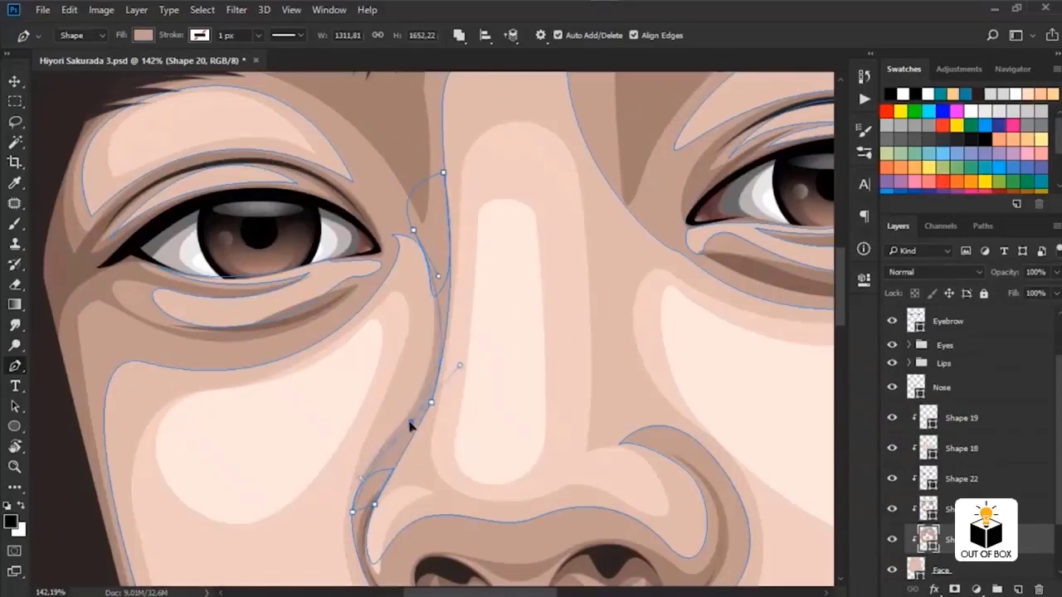
click(411, 425)
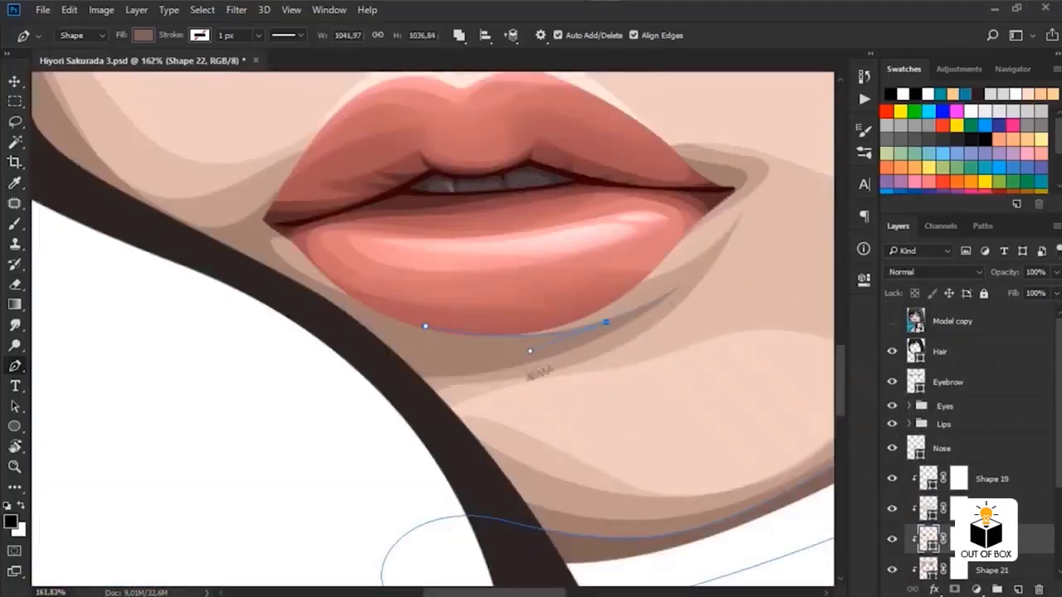
click(893, 321)
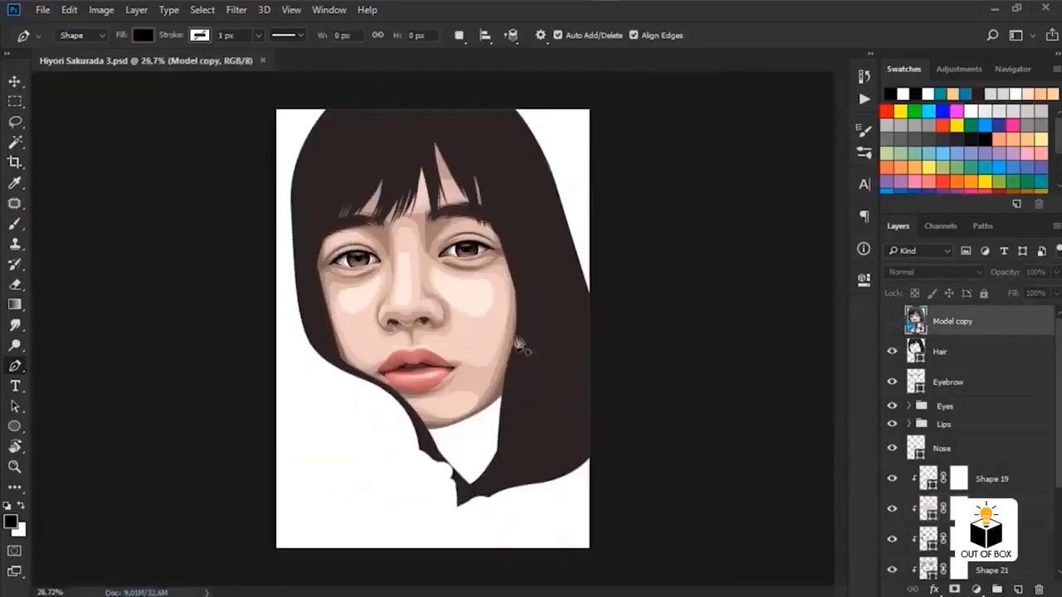
Select Shape 19's mask and soften its shading with a 40% opacity brush
click(960, 481)
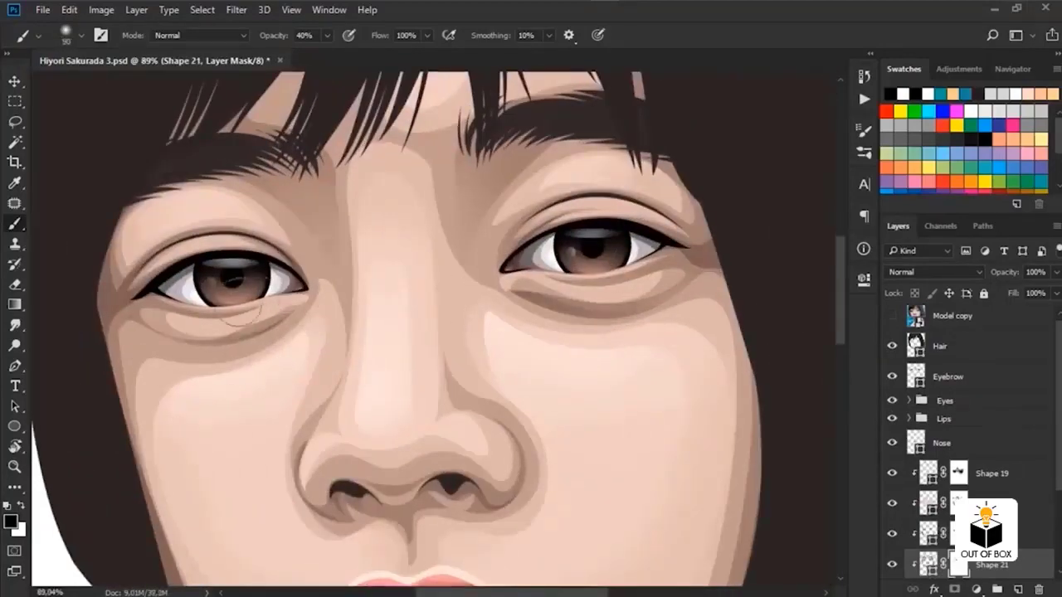
scroll(533, 247, down, 2)
scroll(469, 237, up, 2)
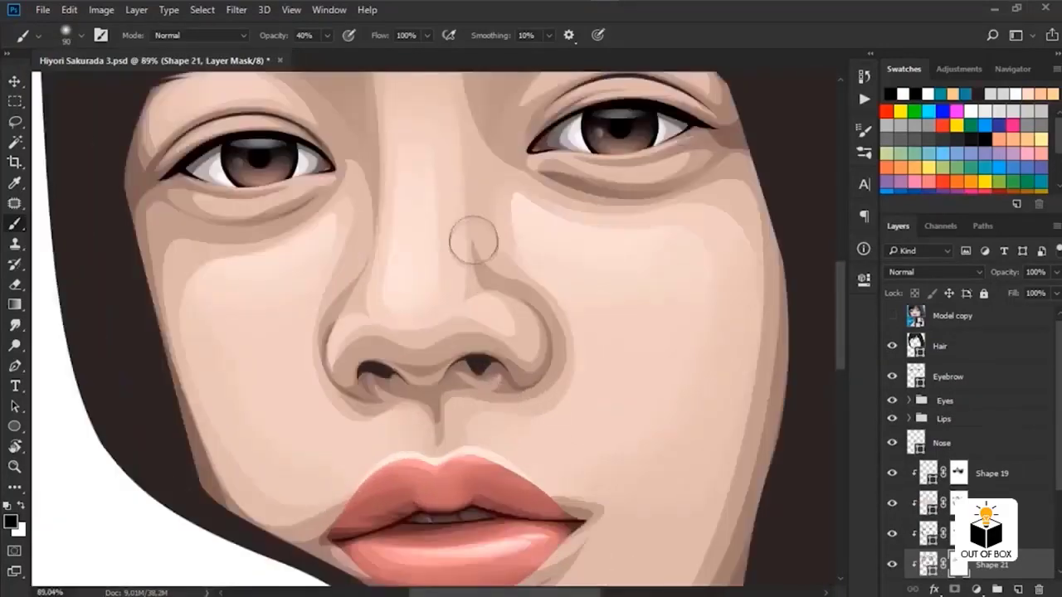
scroll(419, 440, up, 2)
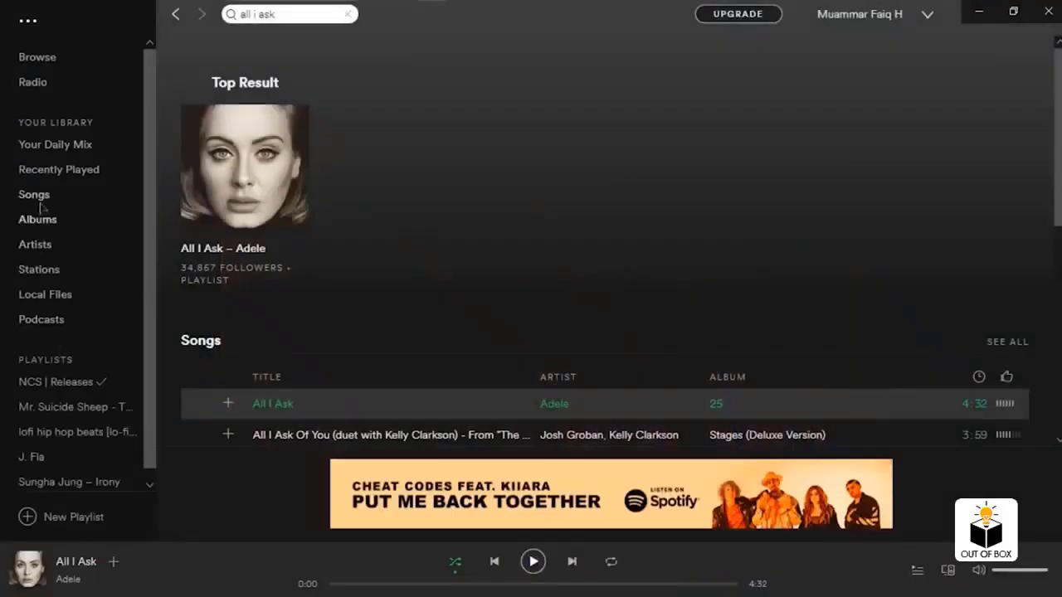
Show the followed artists list in the Spotify library and open one artist's page
click(37, 245)
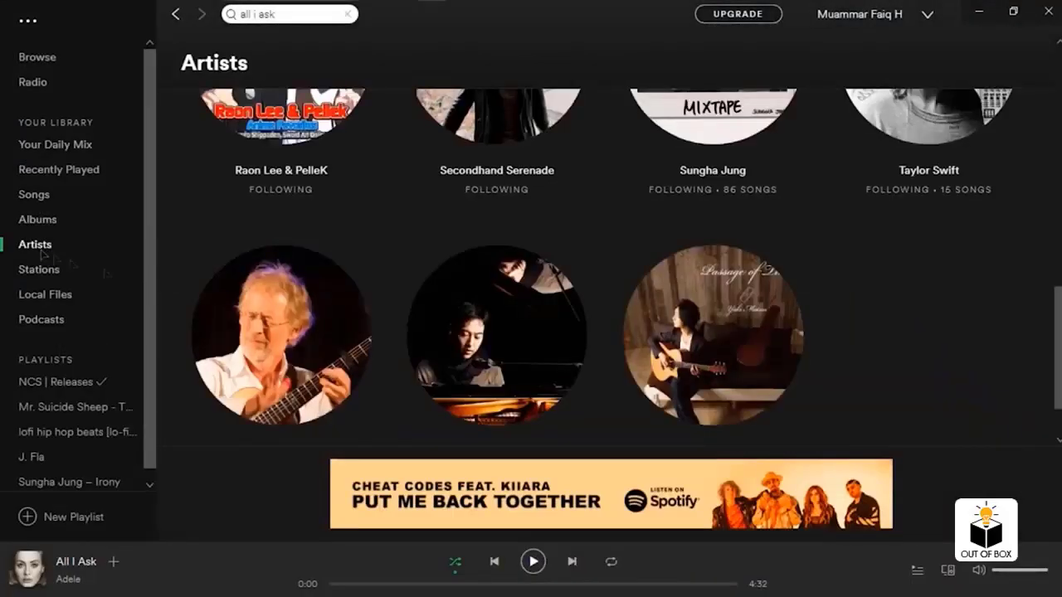
click(493, 374)
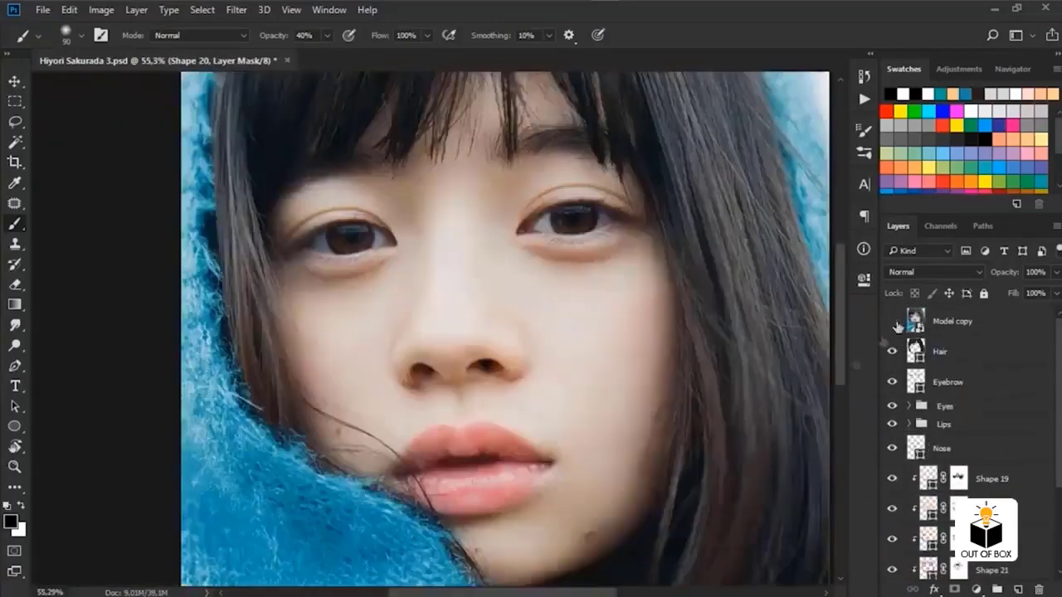
Hide the Model copy reference layer and zoom around the face to inspect the under-eye shading
click(891, 321)
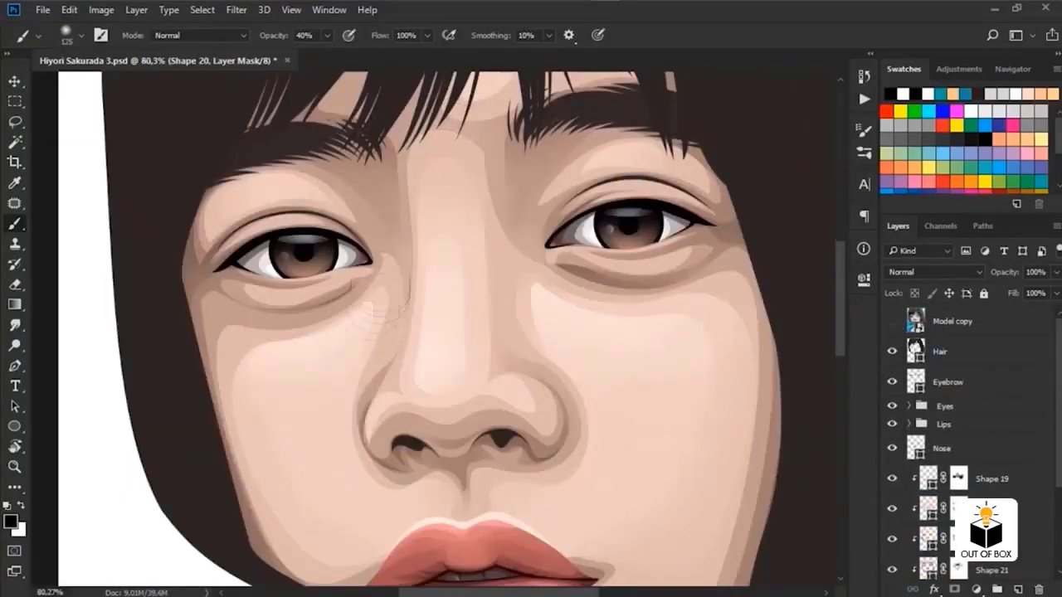
drag(526, 281, 458, 264)
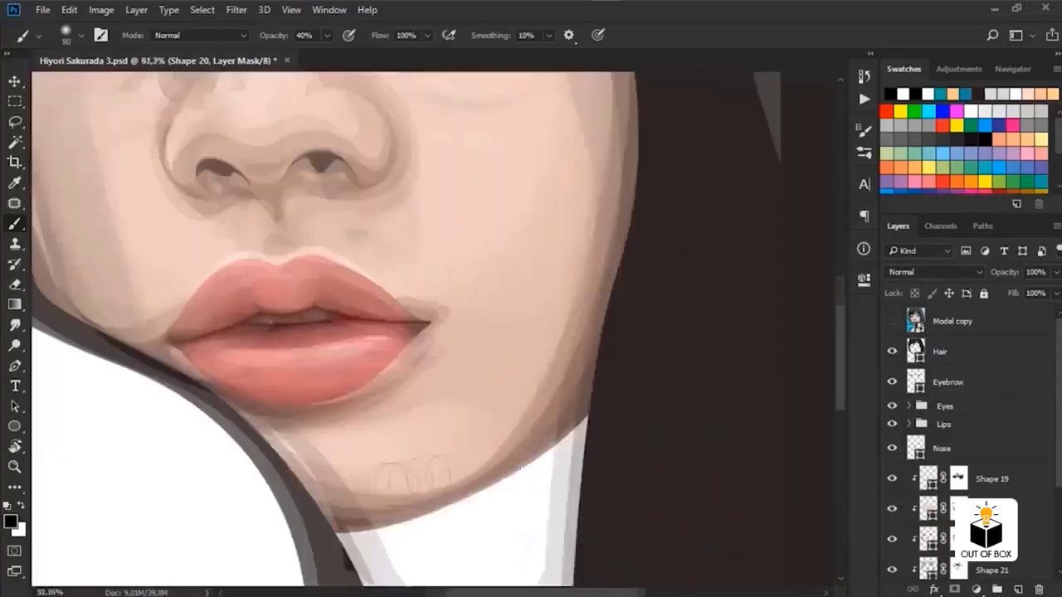
mouse_move(547, 130)
mouse_down()
mouse_move(560, 387)
mouse_move(585, 441)
mouse_up()
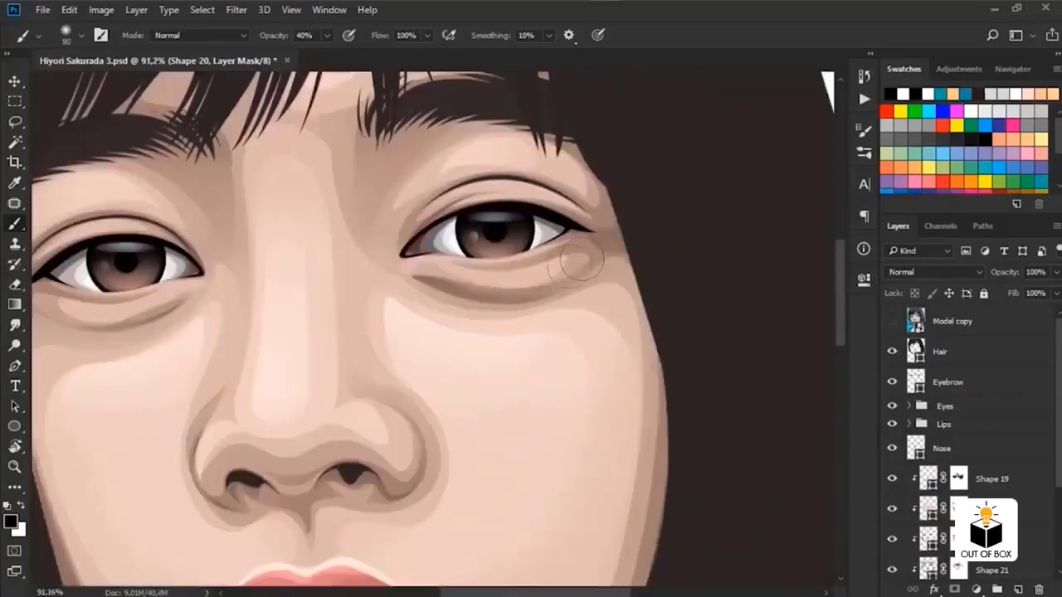
key(alt+bracketleft)
scroll(597, 321, down, 3)
scroll(596, 321, down, 2)
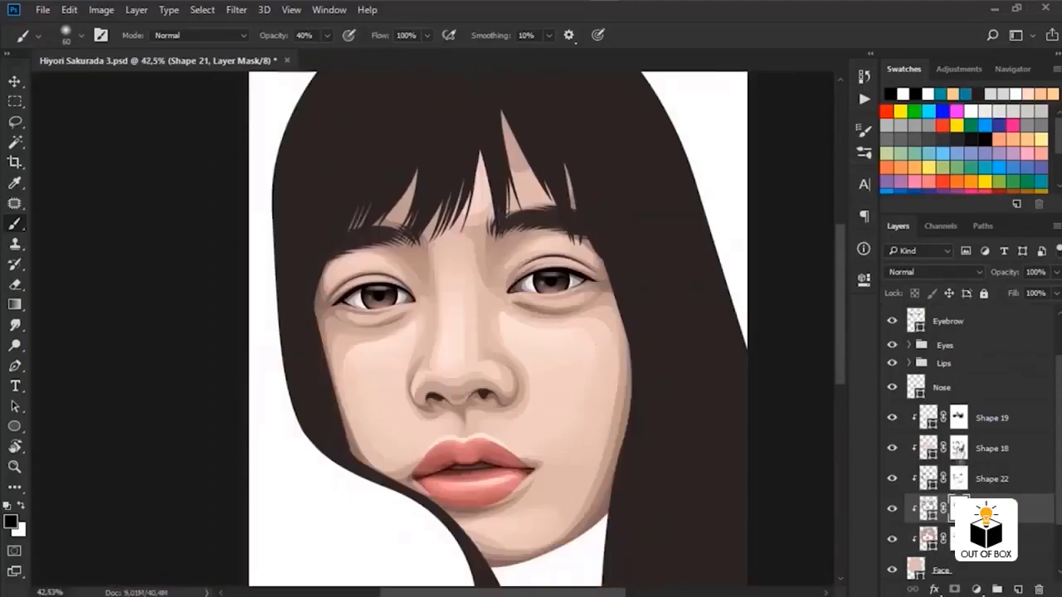
key(alt+bracketright)
scroll(523, 324, up, 5)
key(alt+bracketleft)
scroll(780, 396, down, 4)
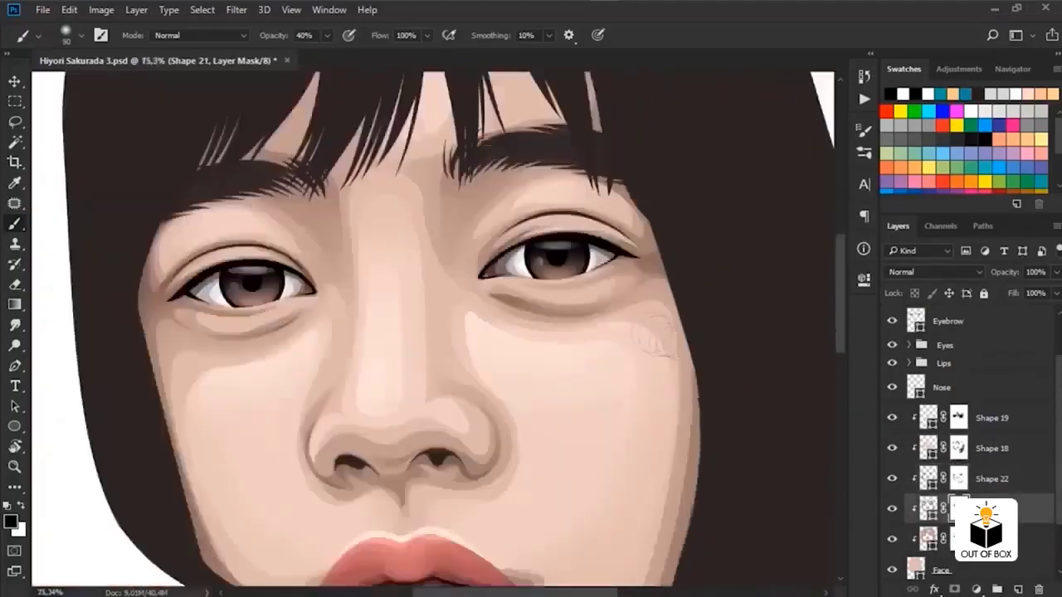
scroll(399, 362, up, 5)
scroll(399, 362, down, 2)
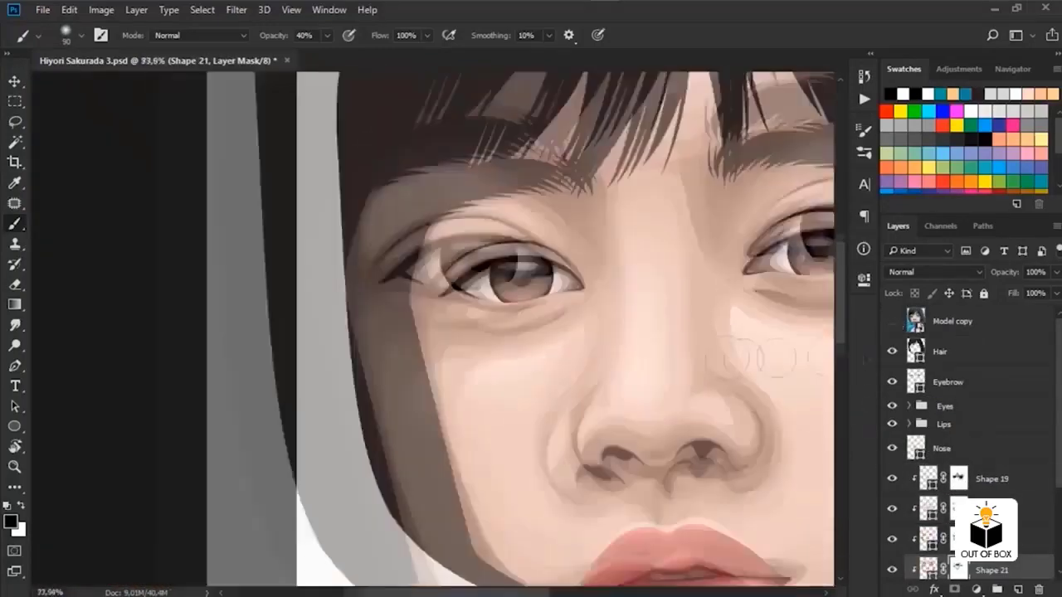
scroll(505, 387, up, 4)
Switch to the Pen tool and zoom in on the under-eye shading outlines
key(p)
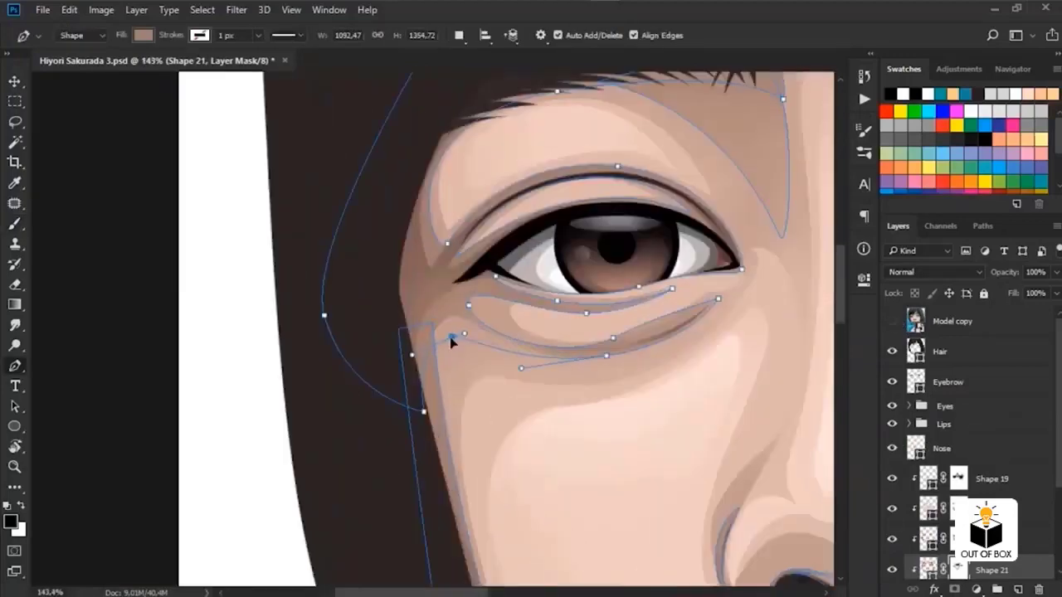
scroll(475, 376, down, 3)
scroll(475, 376, up, 4)
scroll(475, 375, up, 2)
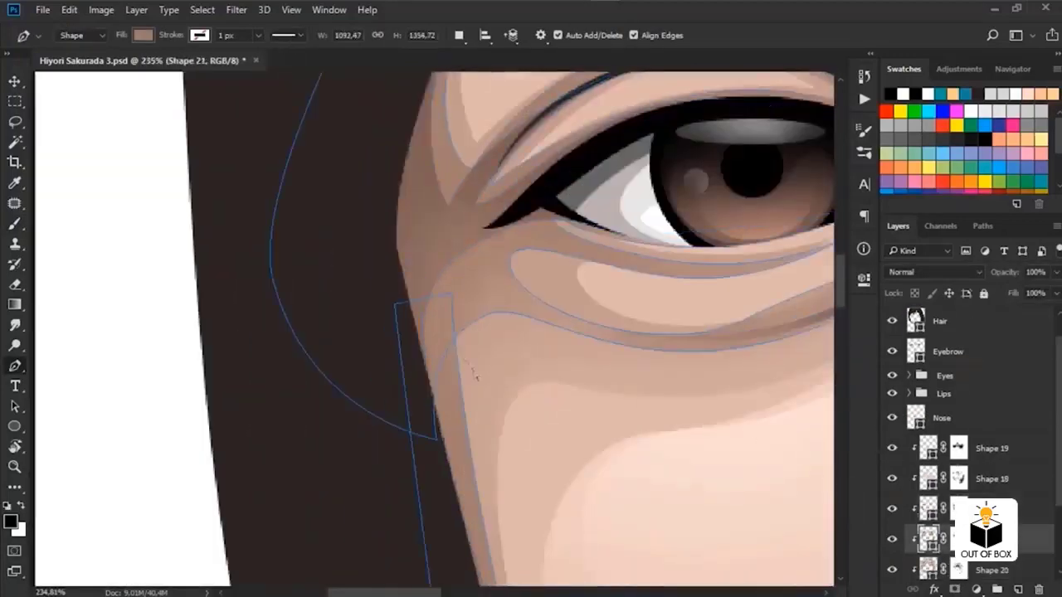
scroll(569, 373, down, 2)
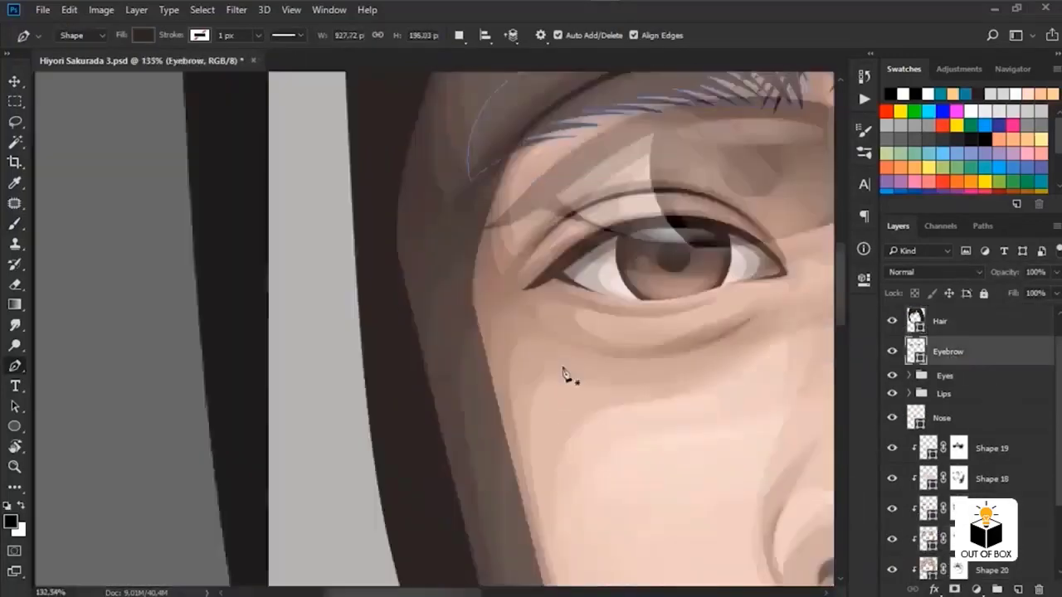
scroll(526, 350, down, 2)
scroll(414, 403, up, 2)
scroll(347, 367, up, 2)
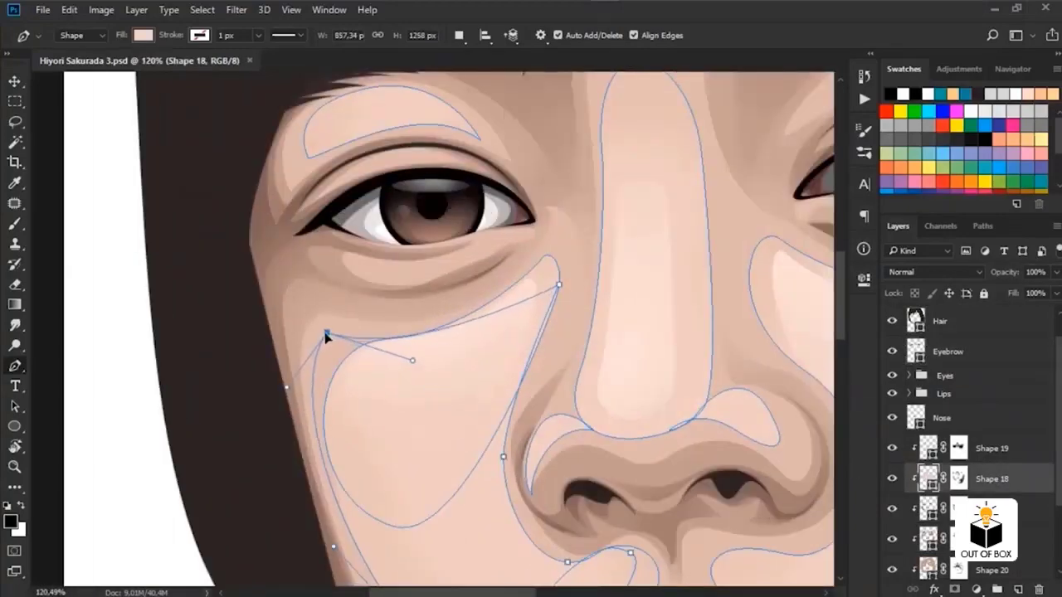
Paint on Shape 18's layer mask with a soft brush to blend its edge
click(958, 478)
key(b)
scroll(497, 349, down, 3)
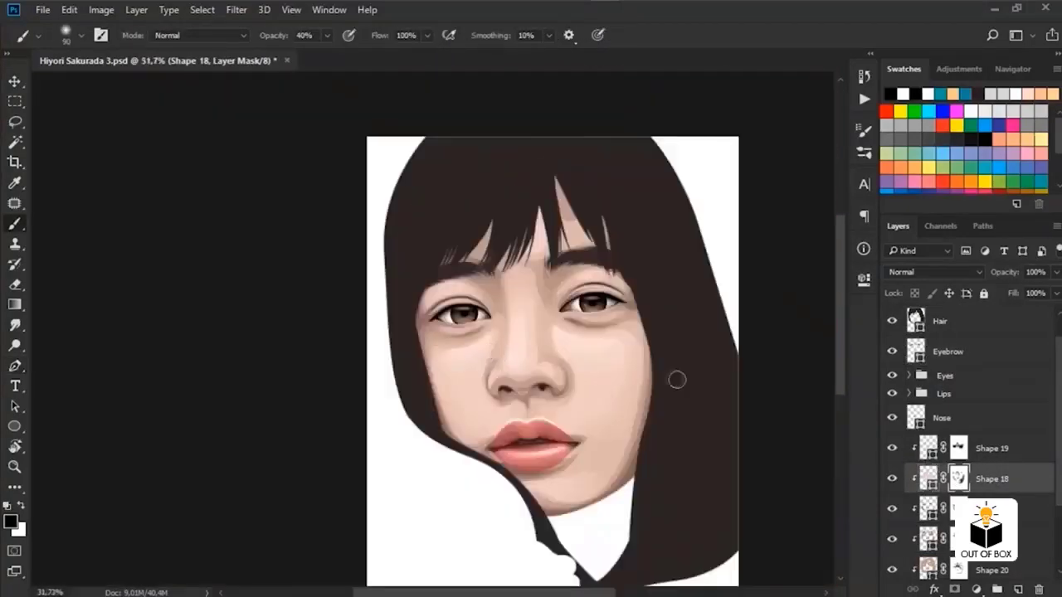
scroll(675, 379, up, 3)
scroll(456, 379, down, 3)
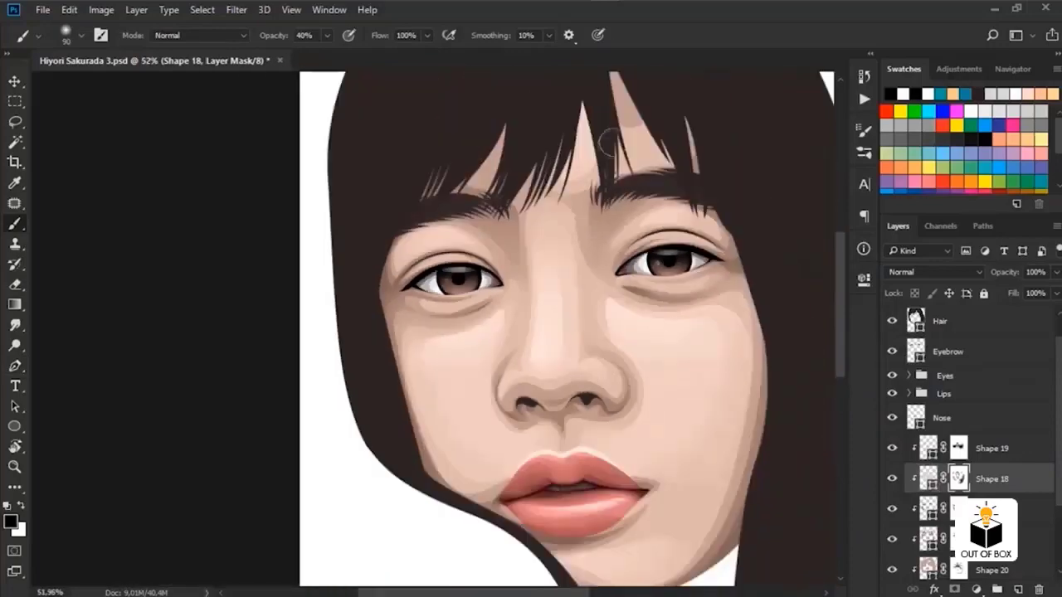
scroll(422, 257, up, 2)
key(p)
scroll(422, 257, up, 3)
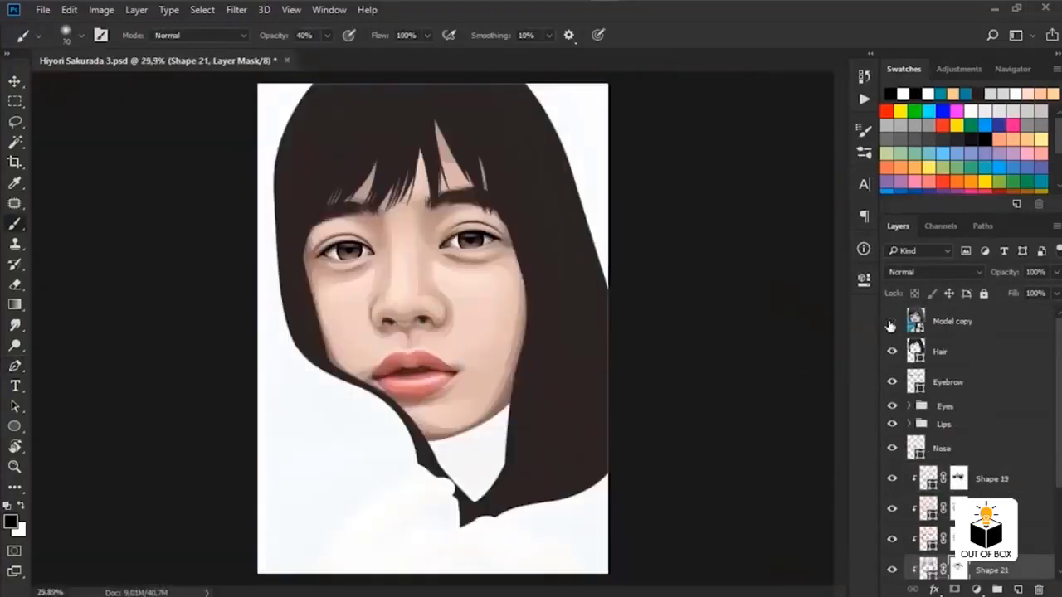
Add a smooth curve point to the cheek shape, checking it against the Model copy photo
key(ctrl+0)
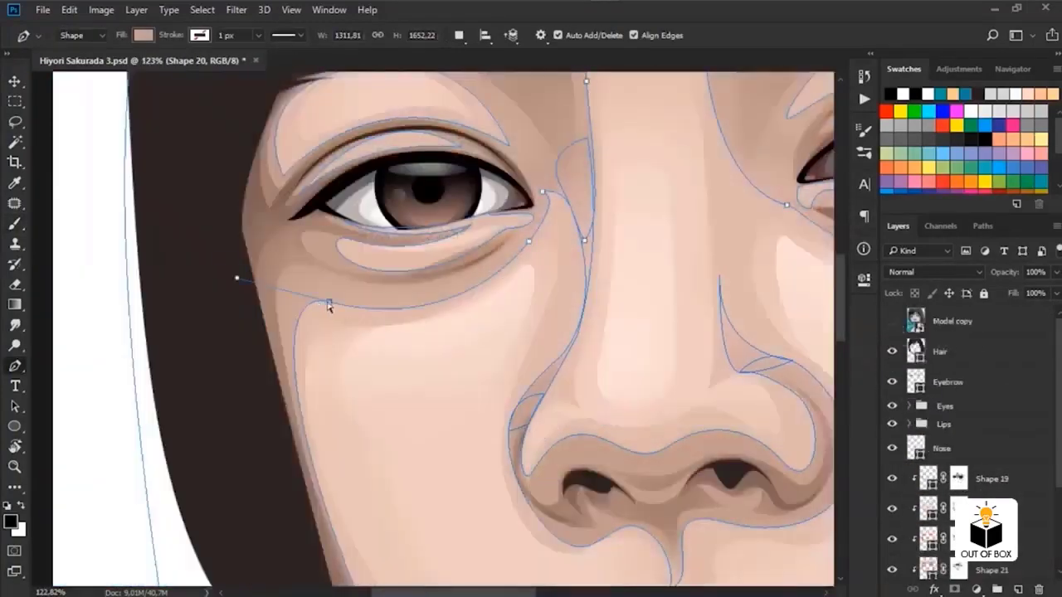
drag(314, 283, 407, 315)
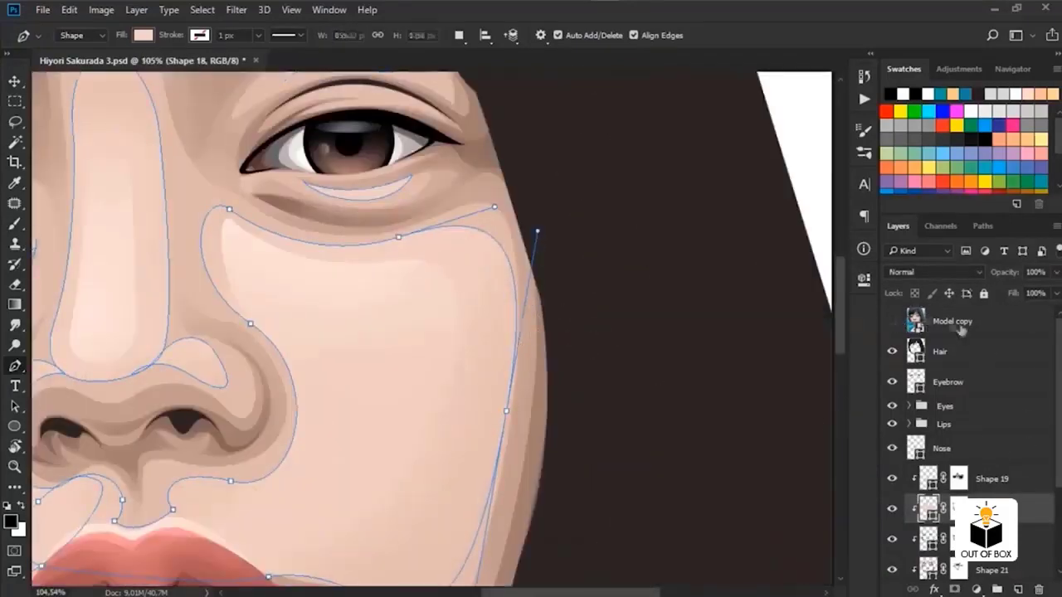
click(914, 323)
click(893, 321)
click(958, 479)
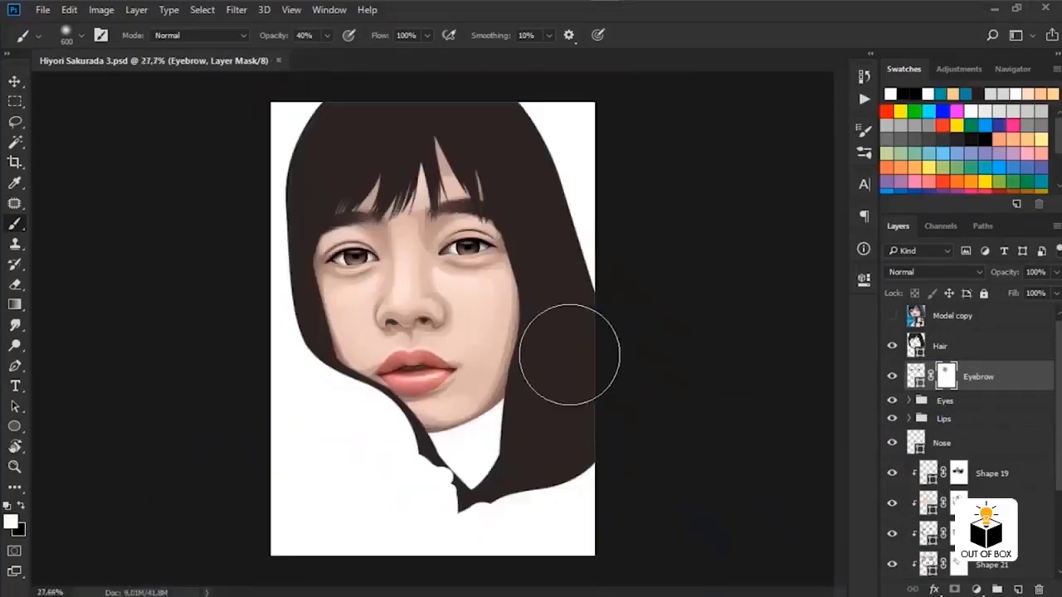
Add a Selective Color layer clipped to the Face group with Reds Cyan -55 and Black +16
click(995, 469)
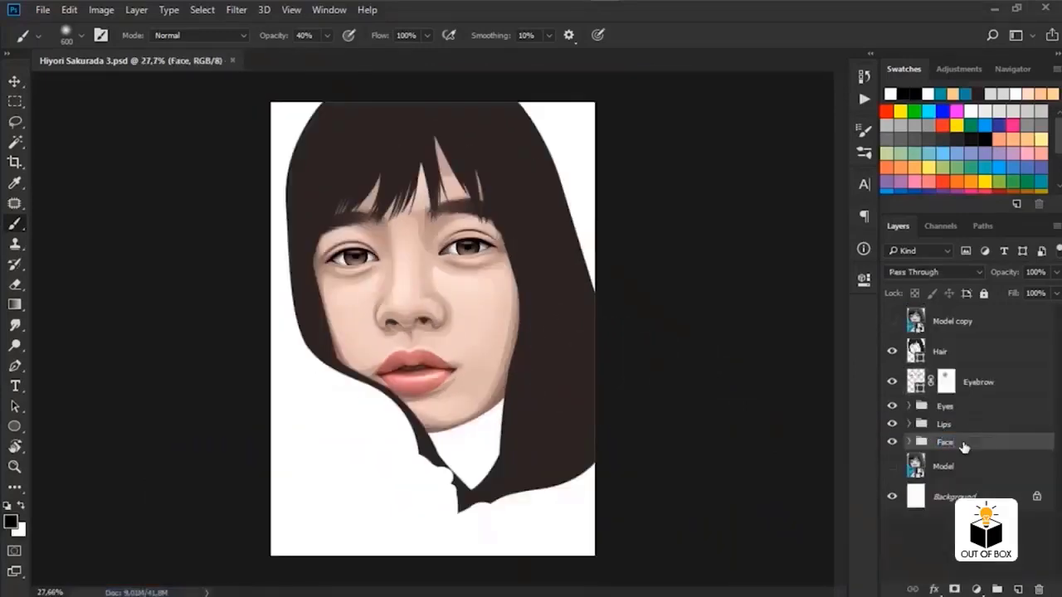
click(956, 69)
click(997, 146)
click(727, 537)
key(v)
drag(729, 374, 705, 375)
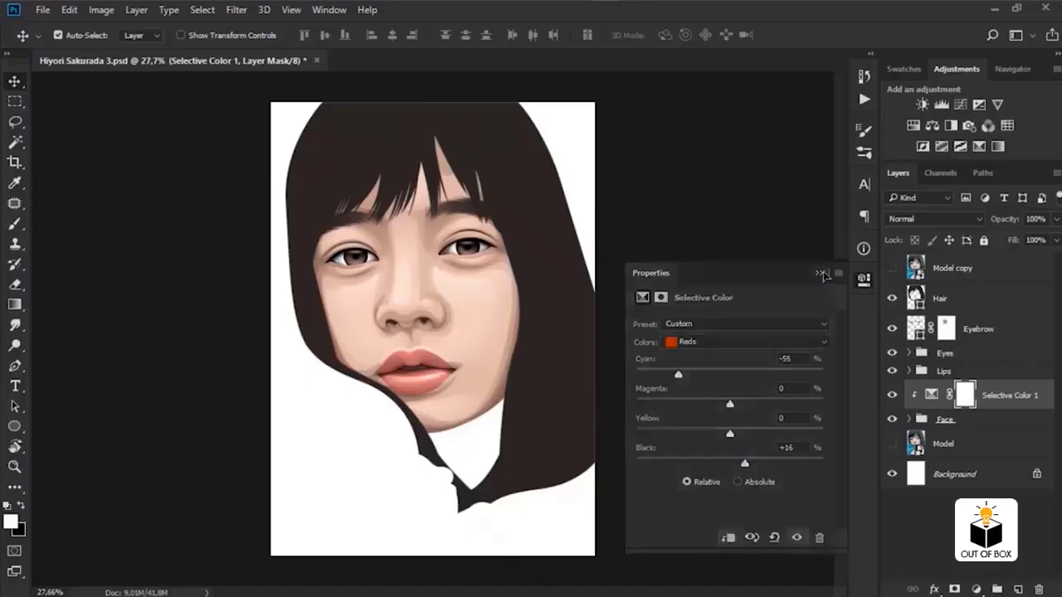
Save the document and close the Selective Color properties
key(ctrl+s)
click(892, 395)
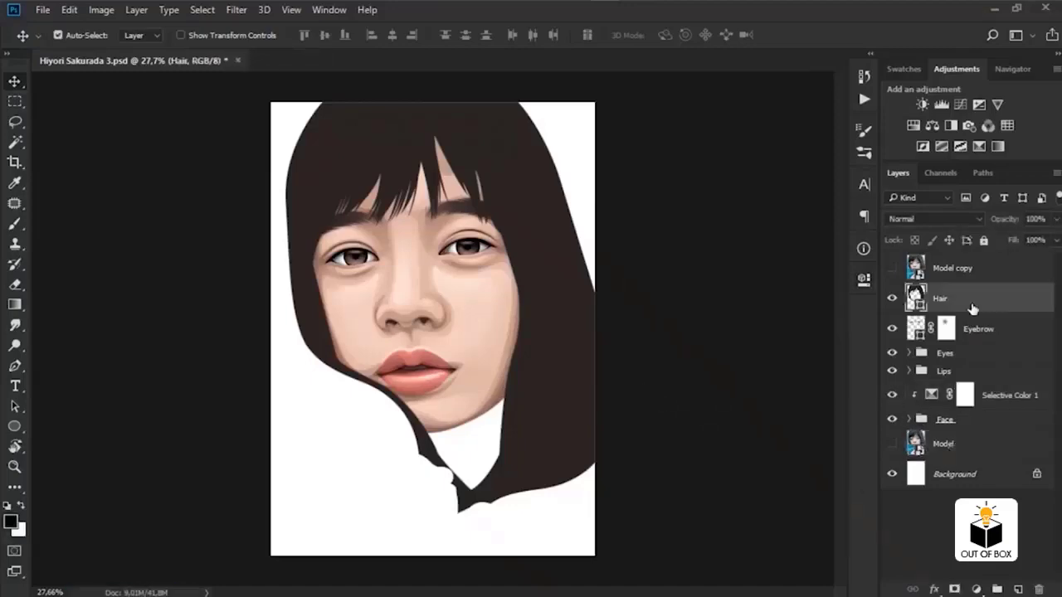
key(p)
click(943, 443)
Toggle the reference photo to compare it with the painted neck
click(892, 268)
scroll(533, 497, up, 5)
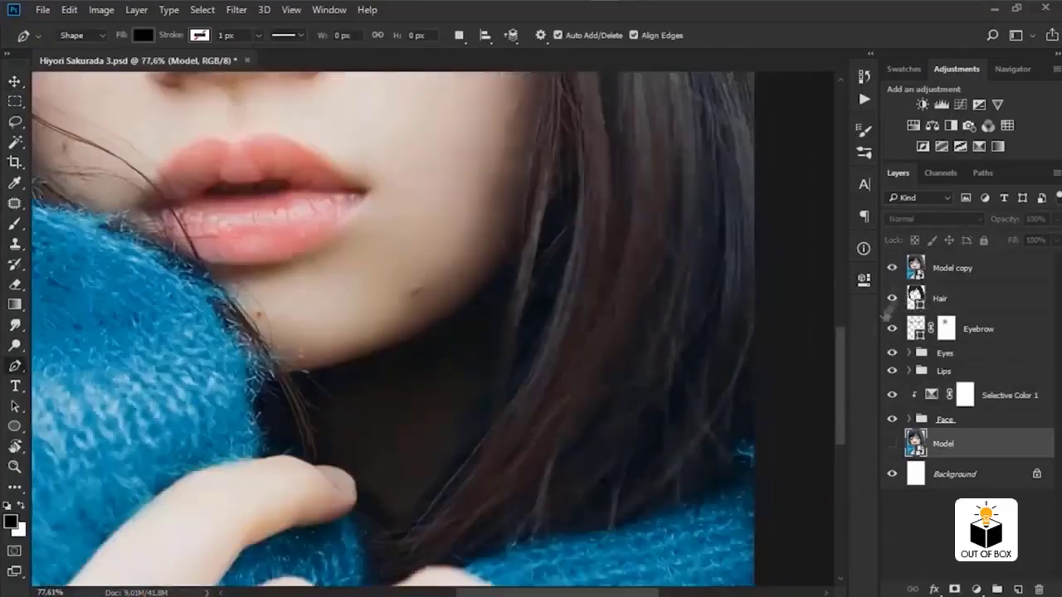
click(892, 268)
click(891, 267)
click(258, 331)
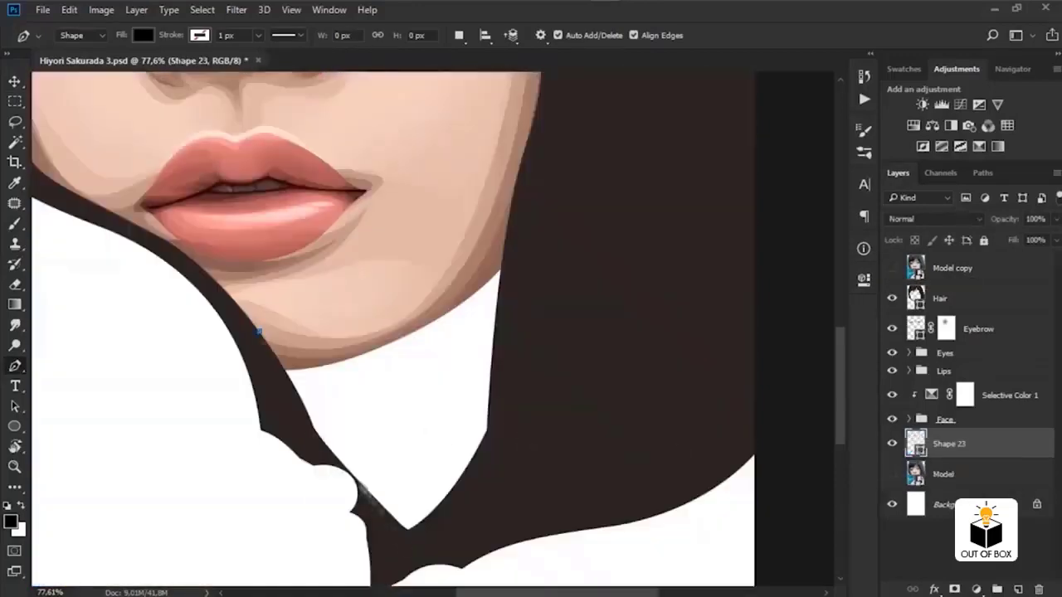
Draw a brown neck shape, name its layer 'Neck', and save
click(307, 434)
click(375, 515)
click(488, 480)
click(529, 203)
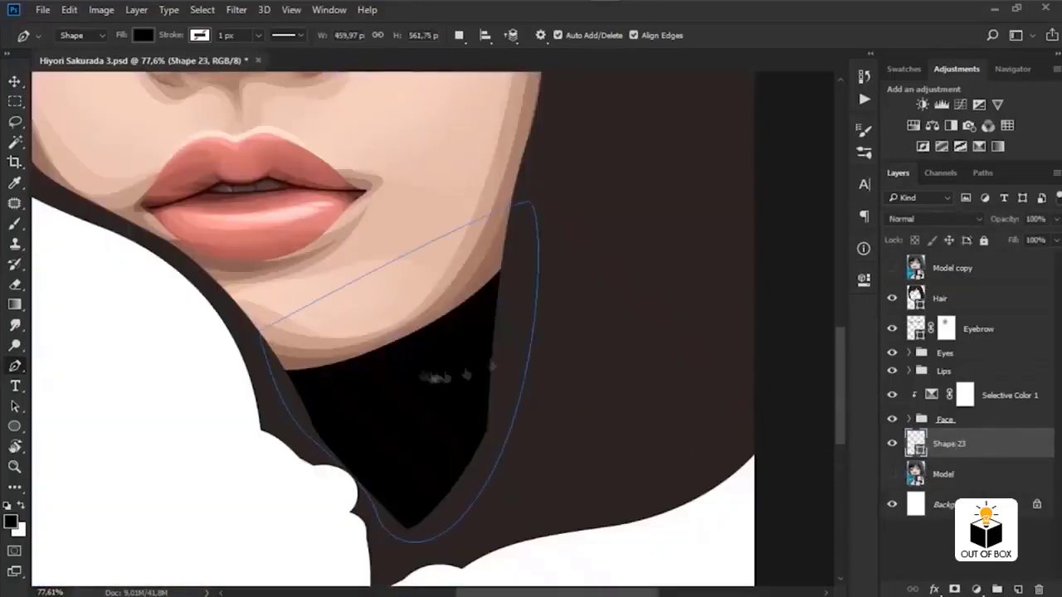
double_click(915, 444)
click(958, 180)
double_click(948, 444)
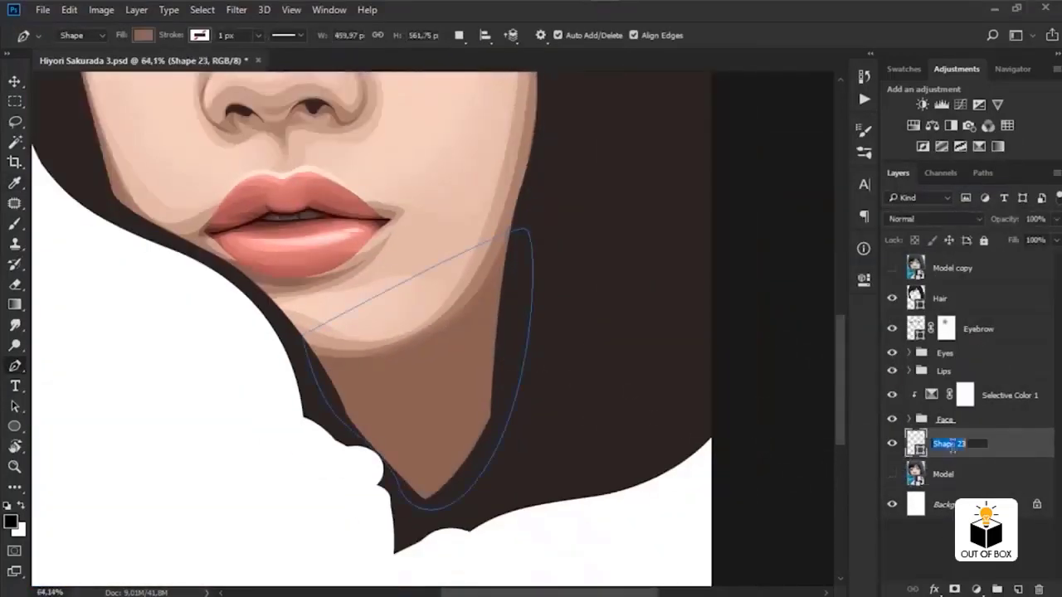
text(Neck)
key(Return)
key(ctrl+s)
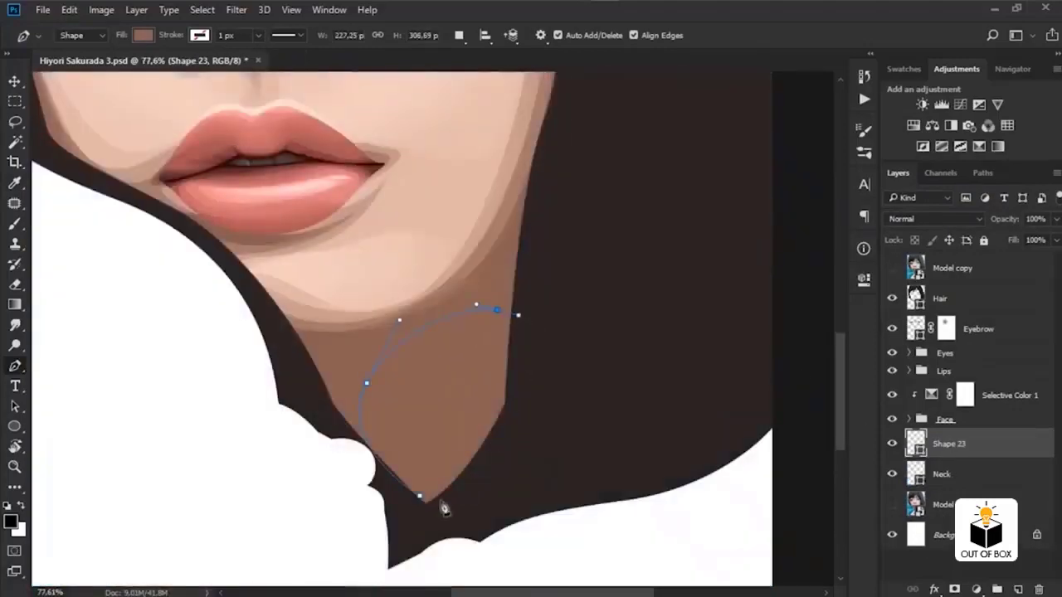
Draw a jaw shadow shape filled with a darker brown
click(558, 383)
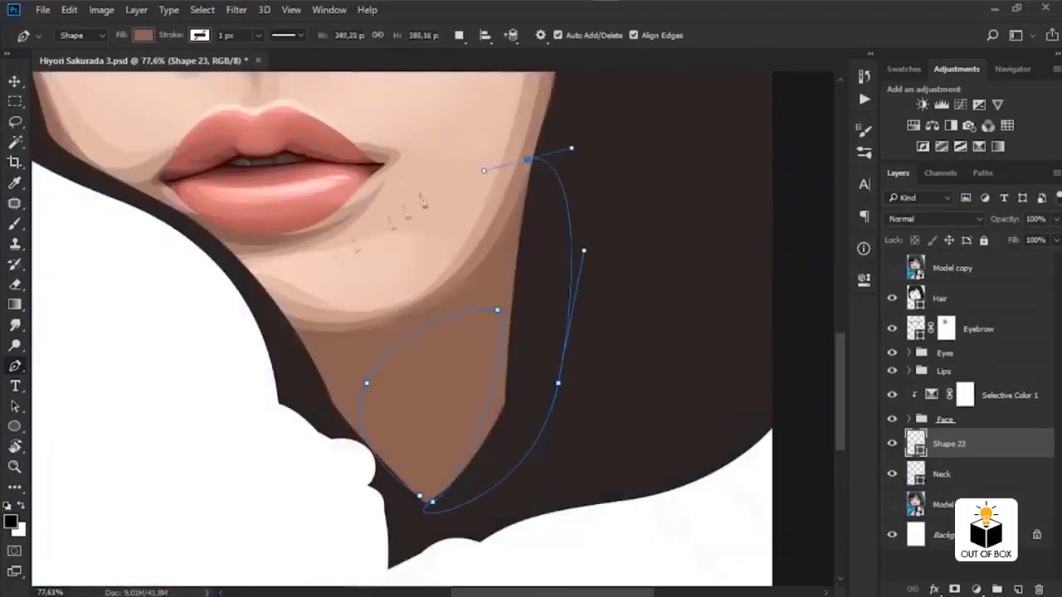
click(527, 159)
click(264, 307)
click(419, 496)
double_click(915, 444)
click(685, 306)
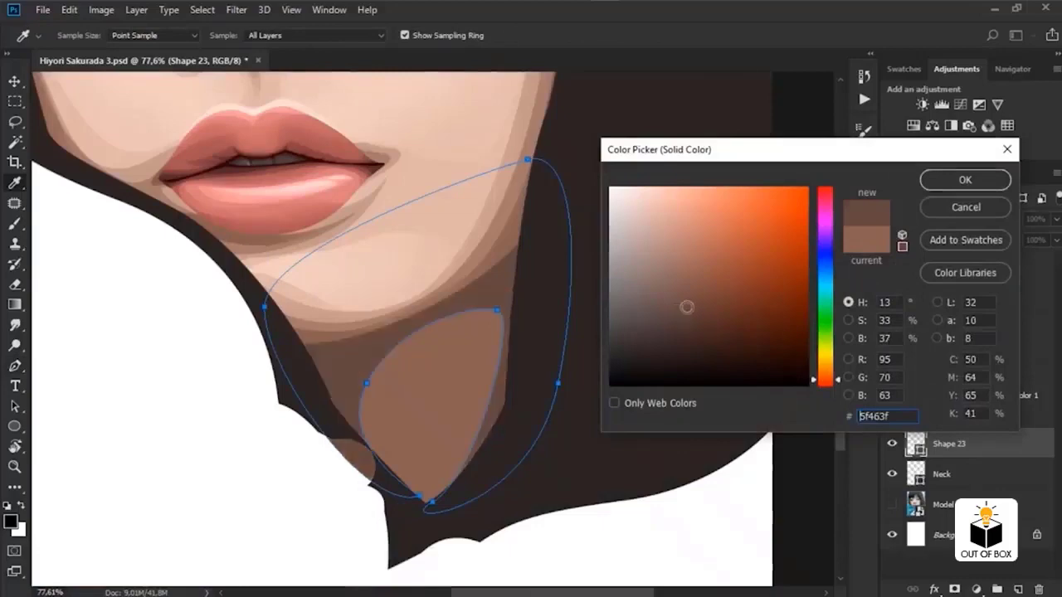
click(964, 180)
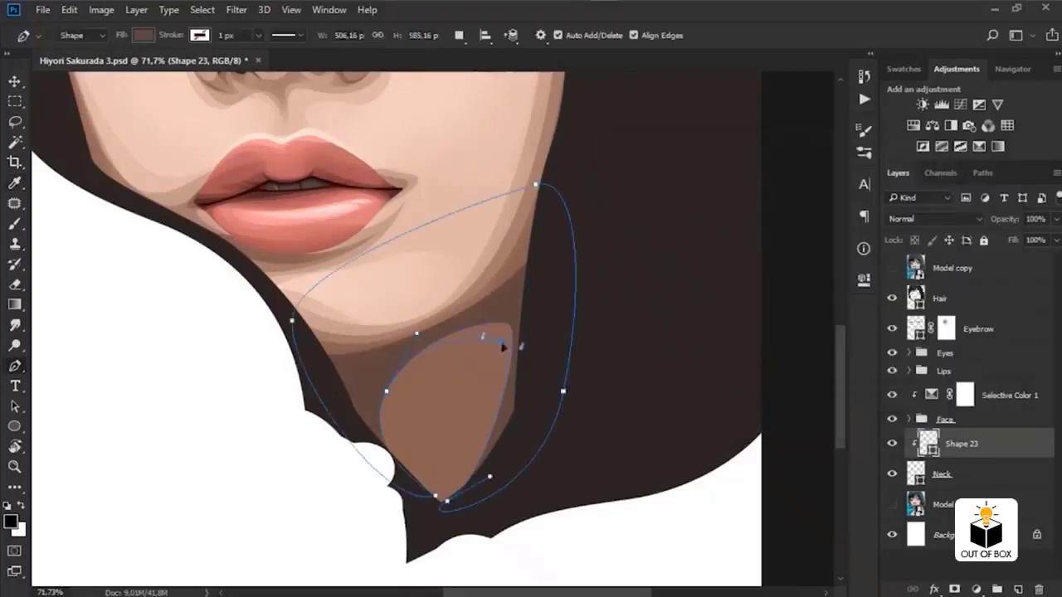
Extend the neck shadow outline, clip it to the layer below, and lighten its brown
click(513, 350)
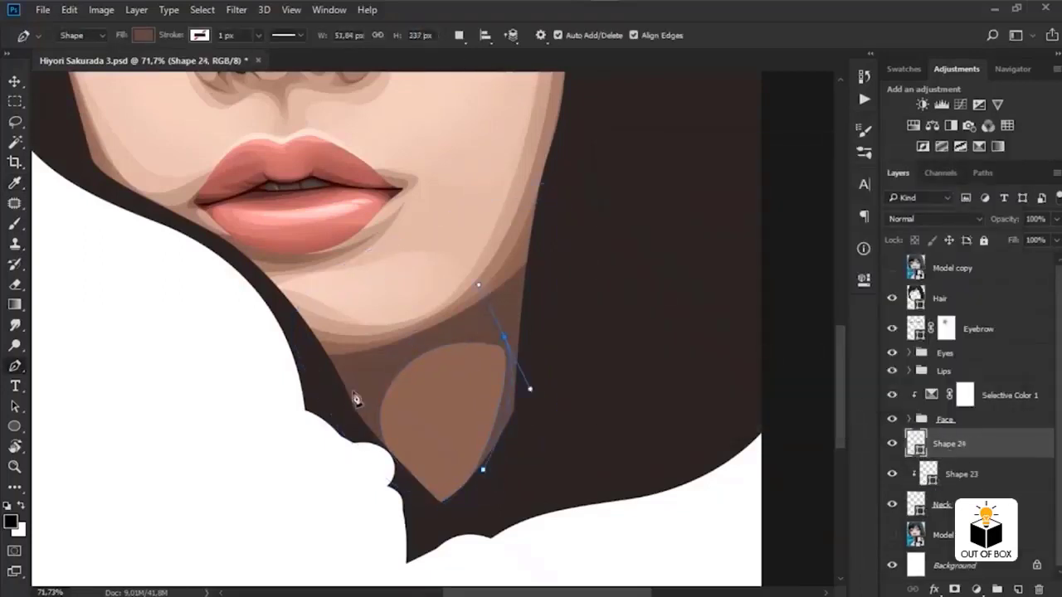
click(564, 228)
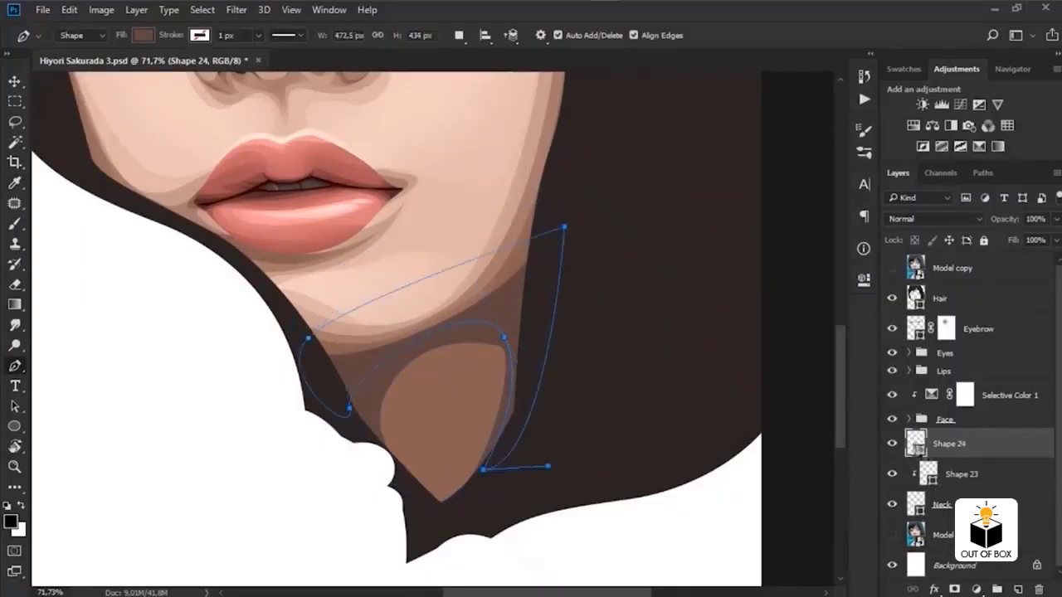
alt+click(927, 443)
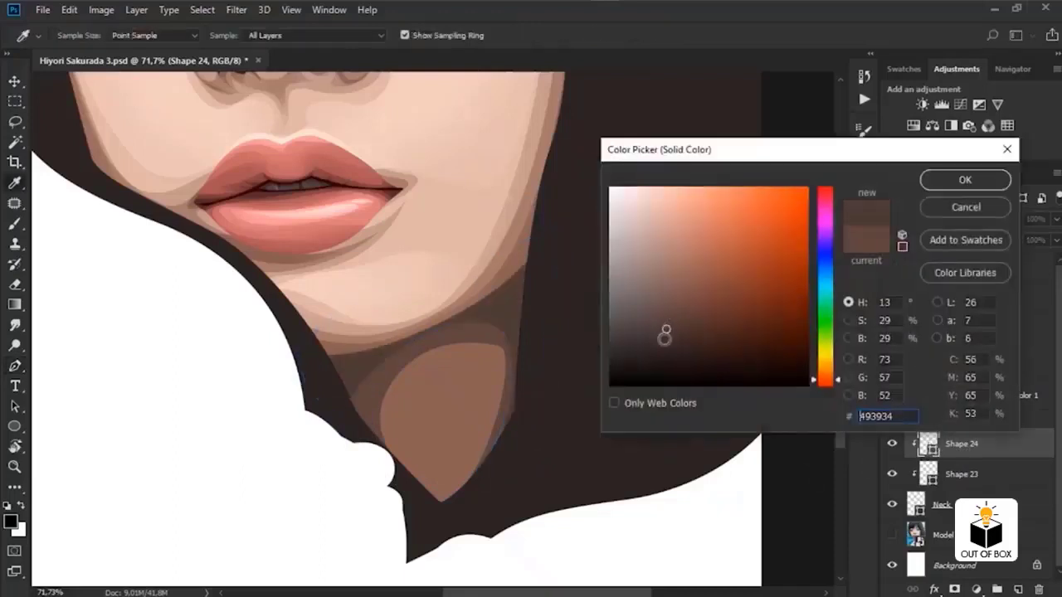
click(509, 283)
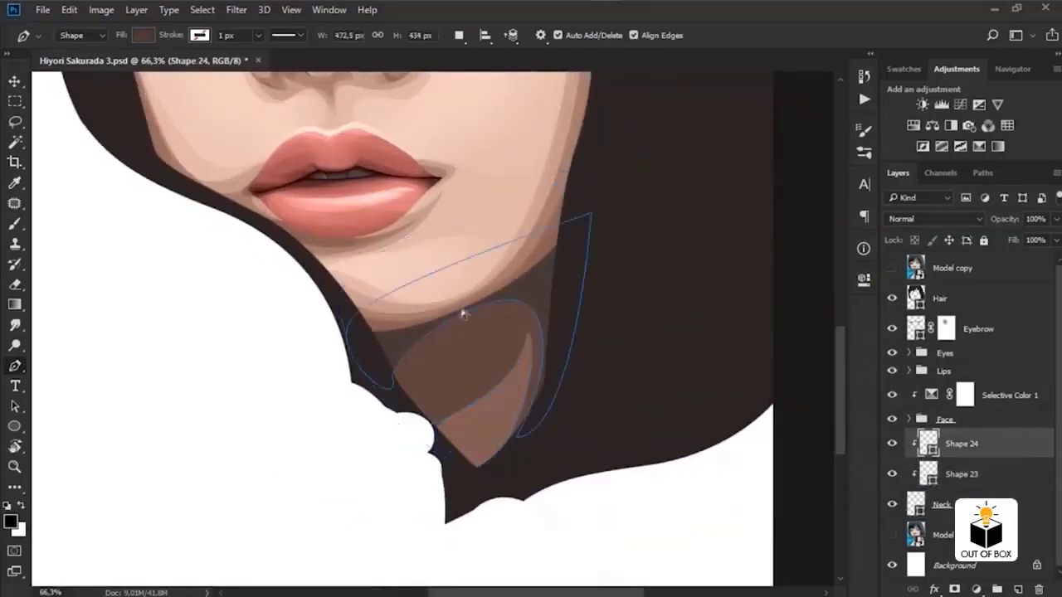
Draw a curved chin shading shape clipped to Face, with a sampled fill colour
click(419, 419)
drag(426, 347, 469, 318)
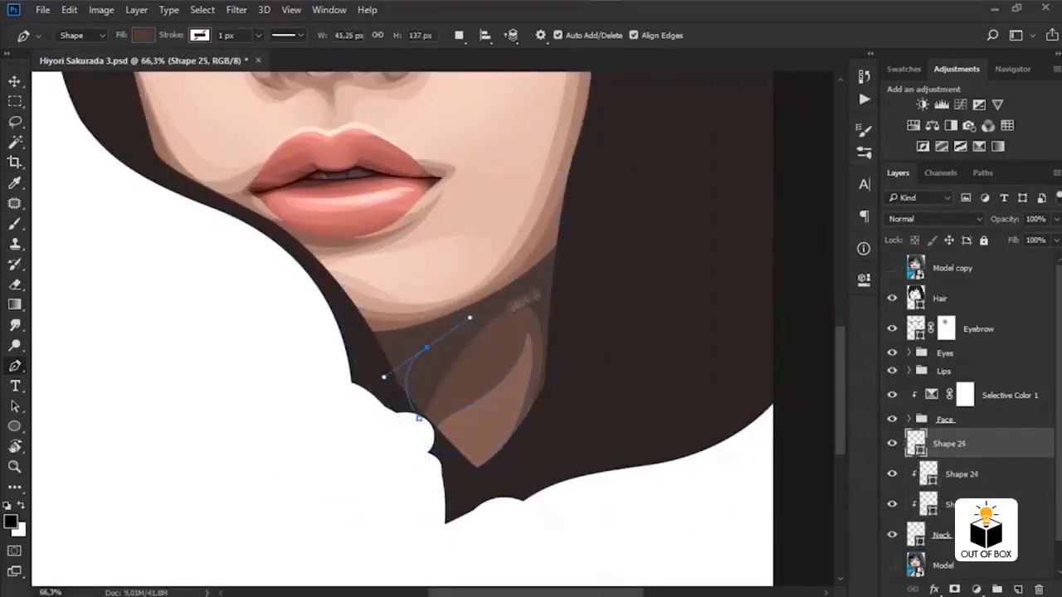
click(554, 366)
drag(578, 198, 530, 190)
drag(324, 359, 332, 380)
alt+click(958, 456)
double_click(928, 444)
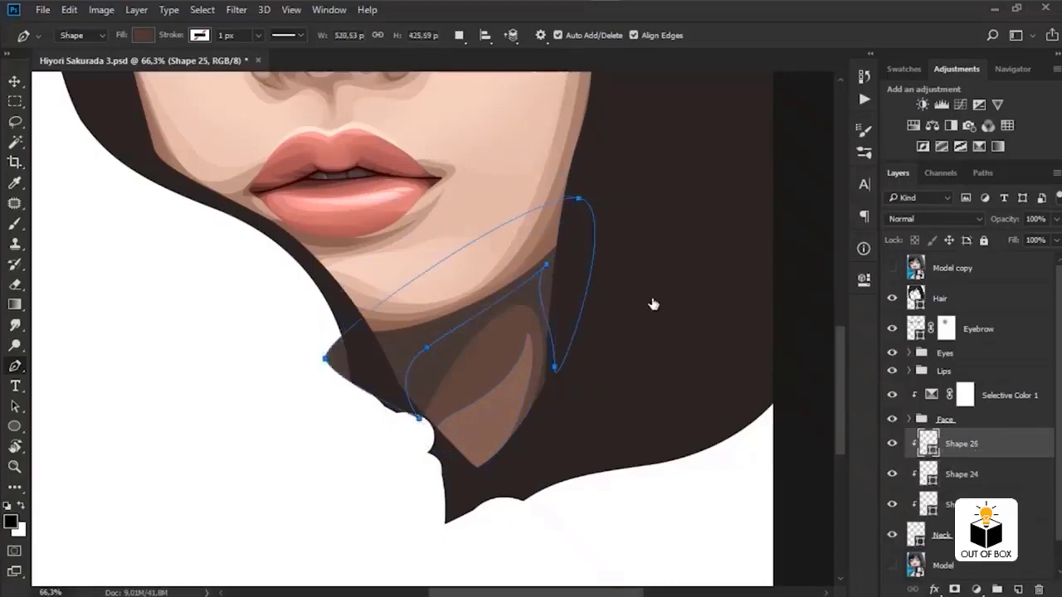
click(390, 336)
click(962, 177)
Add a small chin highlight shape filled with light skin tone ad9088
key(ctrl+0)
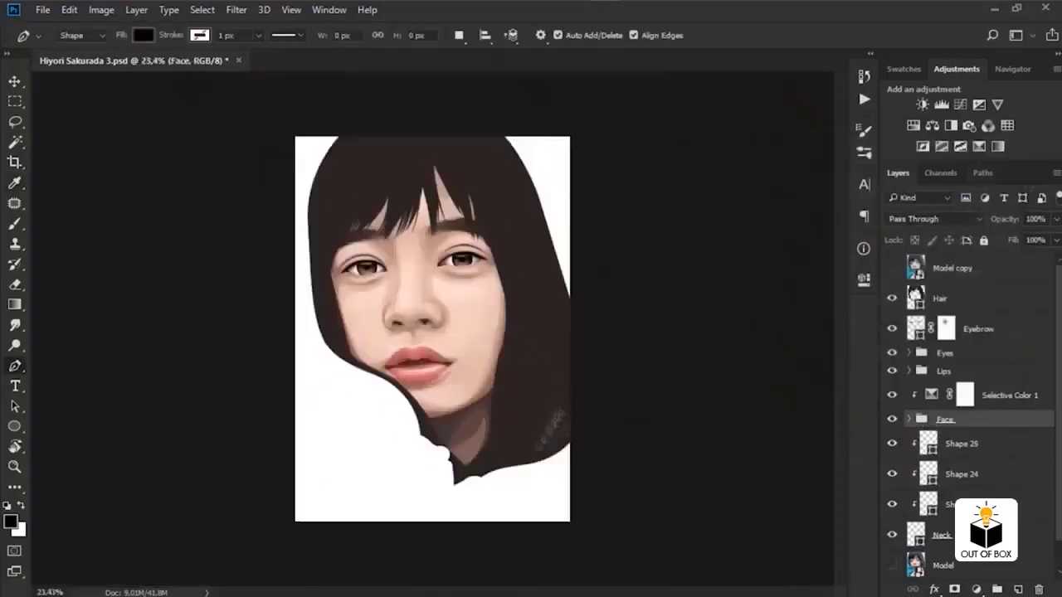
click(892, 268)
scroll(522, 355, up, 3)
click(945, 505)
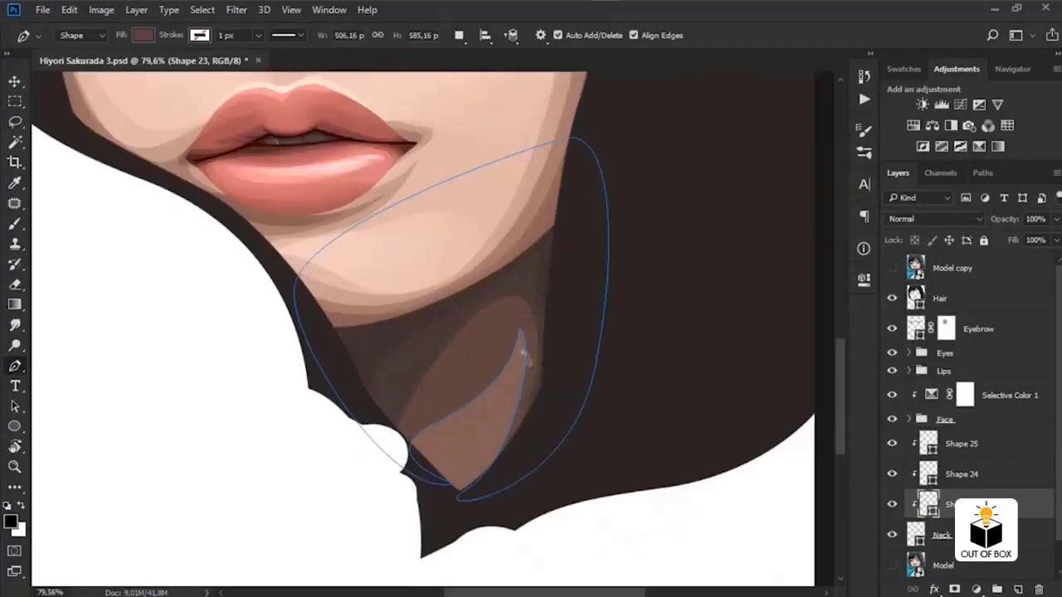
click(423, 426)
click(469, 411)
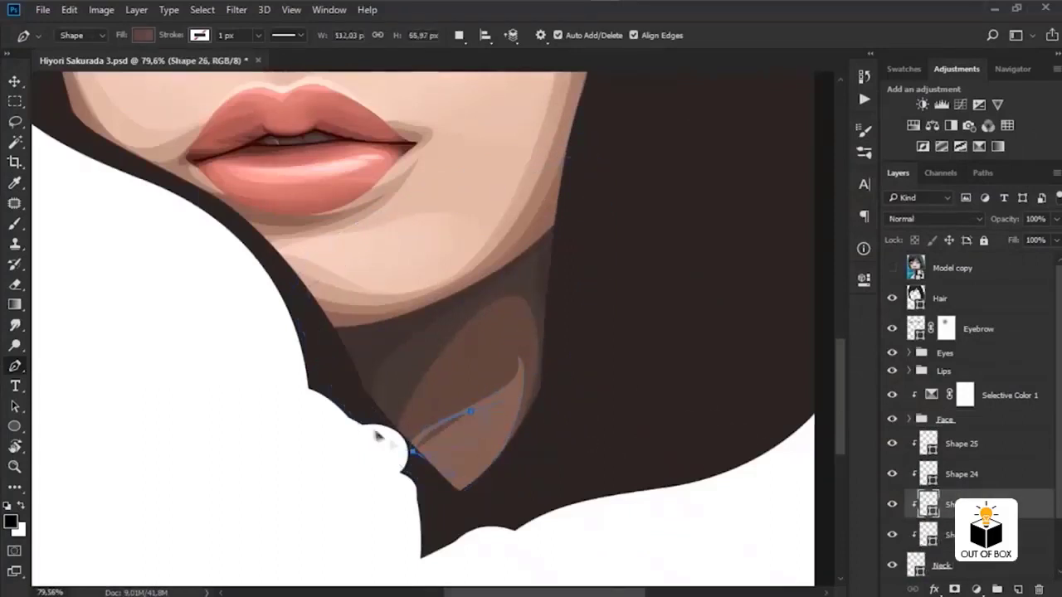
click(413, 452)
double_click(927, 504)
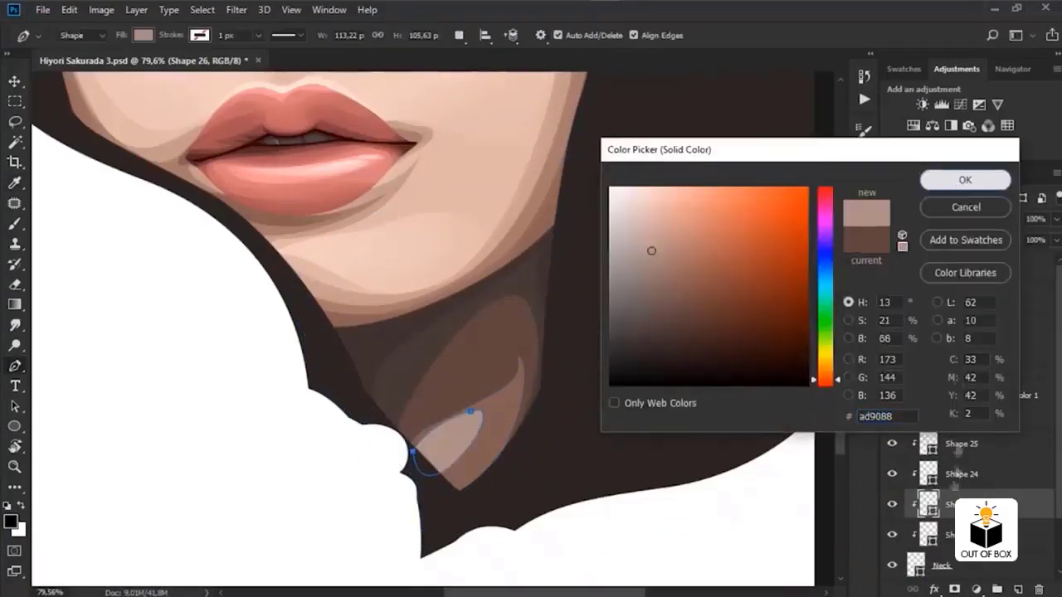
click(965, 178)
key(ctrl+0)
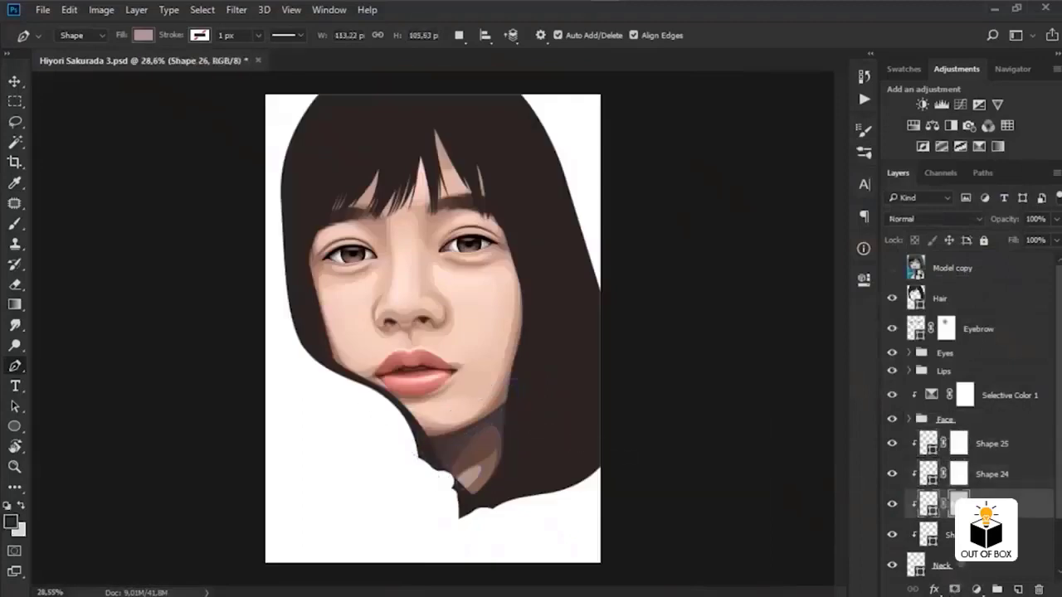
Soften Shapes 23 and 24 by brushing on their masks at 40% opacity
scroll(488, 486, up, 3)
key(z)
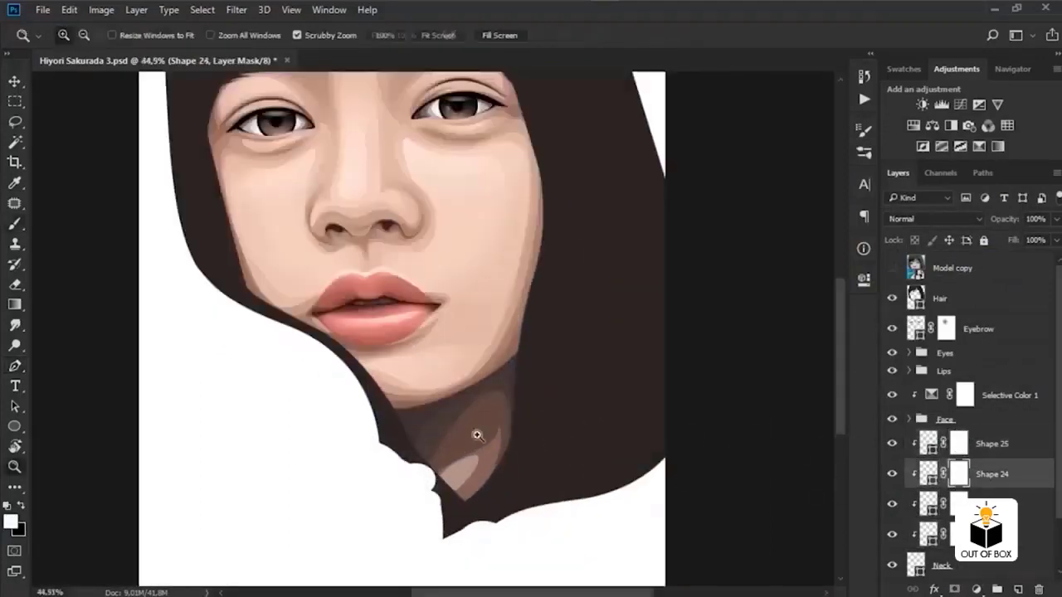
key(b)
key(alt+bracketleft)
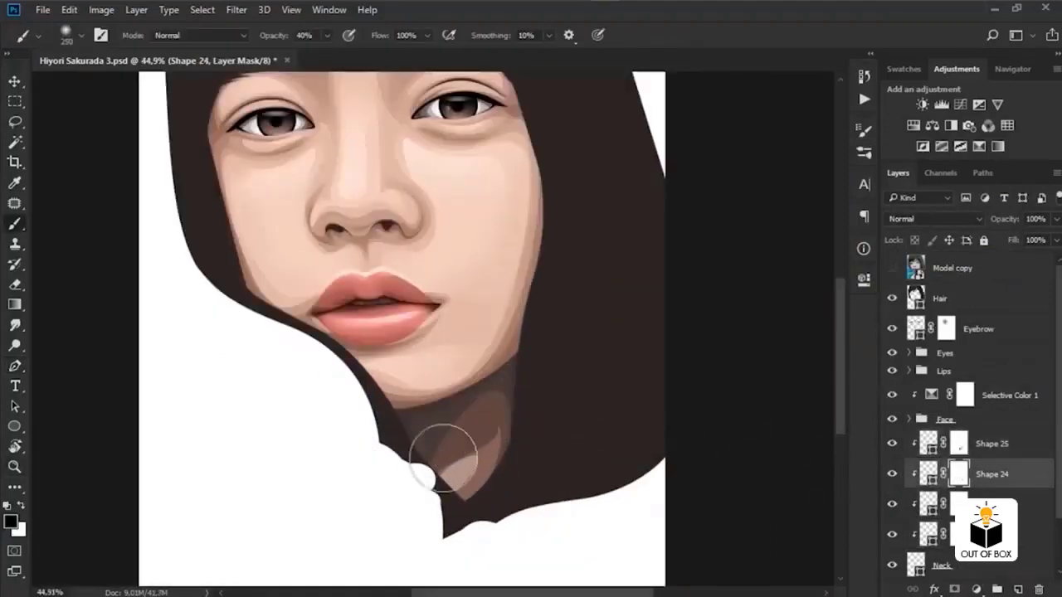
key(alt+bracketleft)
key(alt+bracketleft)
scroll(489, 464, up, 1)
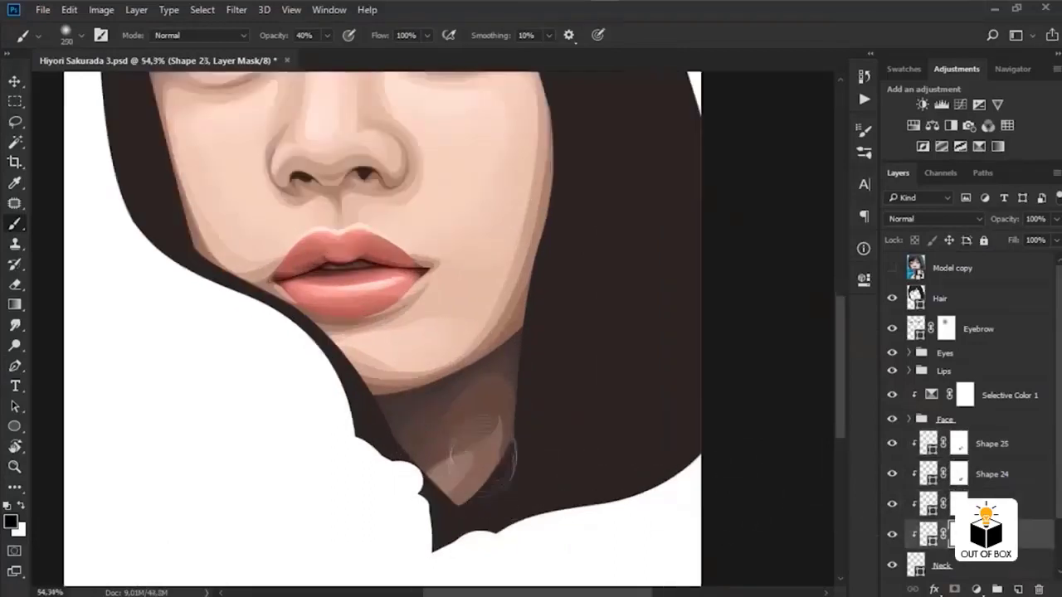
key(alt+bracketright)
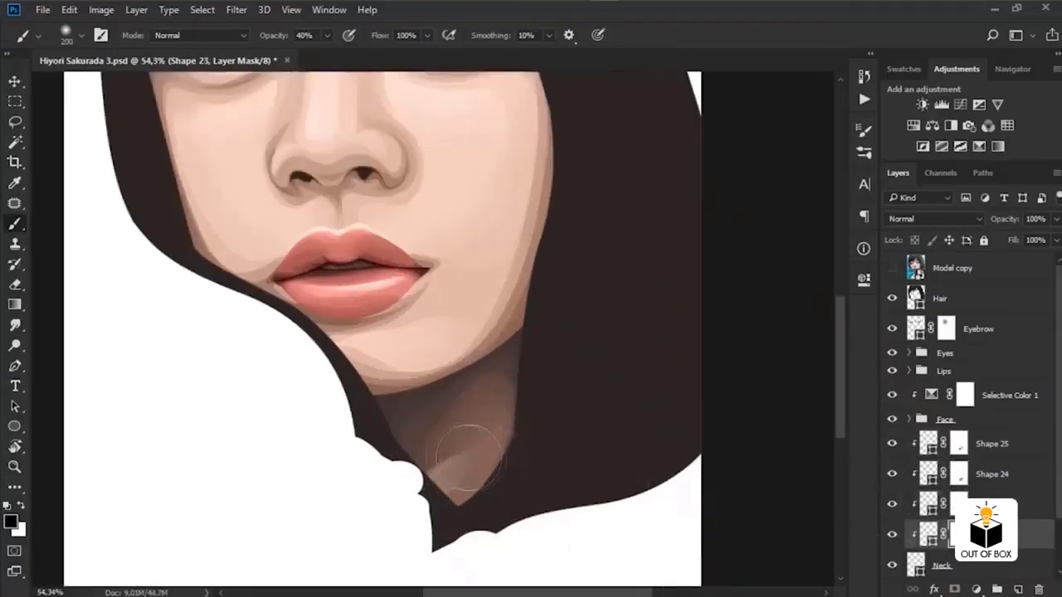
key(alt+bracketleft)
key(alt+bracketleft)
scroll(538, 490, down, 3)
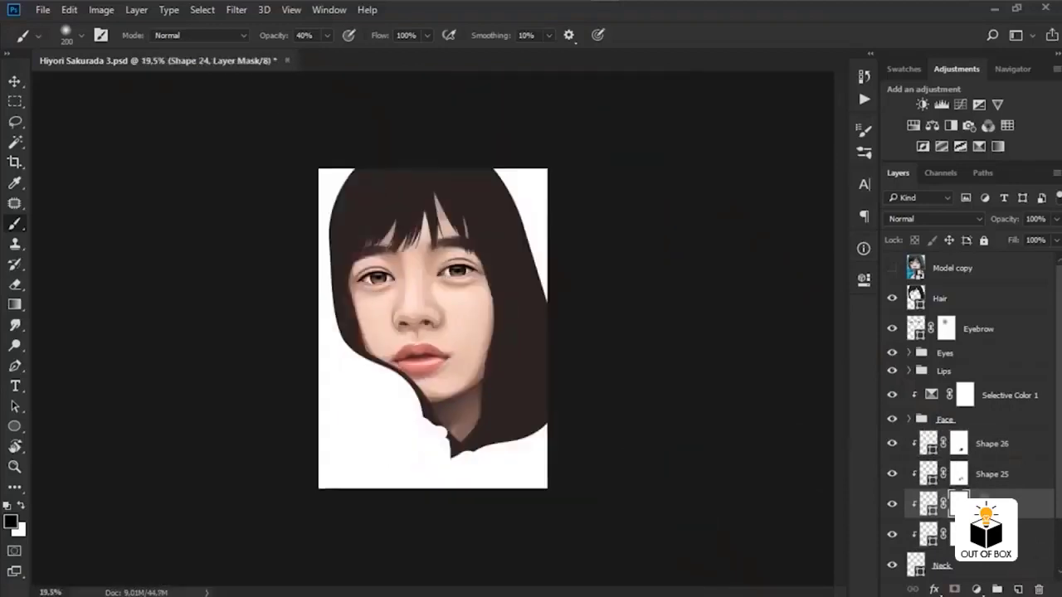
key(alt+bracketright)
key(alt+bracketright)
key(alt+bracketleft)
key(alt+bracketleft)
key(alt+bracketleft)
scroll(539, 447, up, 1)
scroll(467, 474, down, 1)
Blend Shapes 25 and 26 into the skin, then group the neck layers as Neck
click(892, 268)
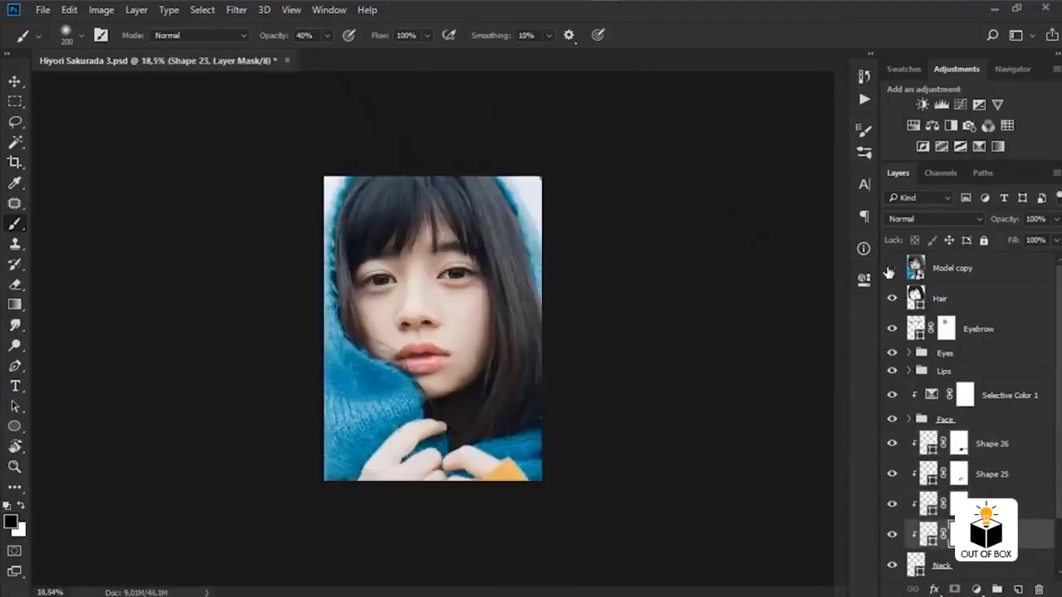
scroll(442, 402, up, 2)
scroll(442, 402, up, 2)
key(alt+bracketright)
key(alt+bracketright)
key(alt+bracketright)
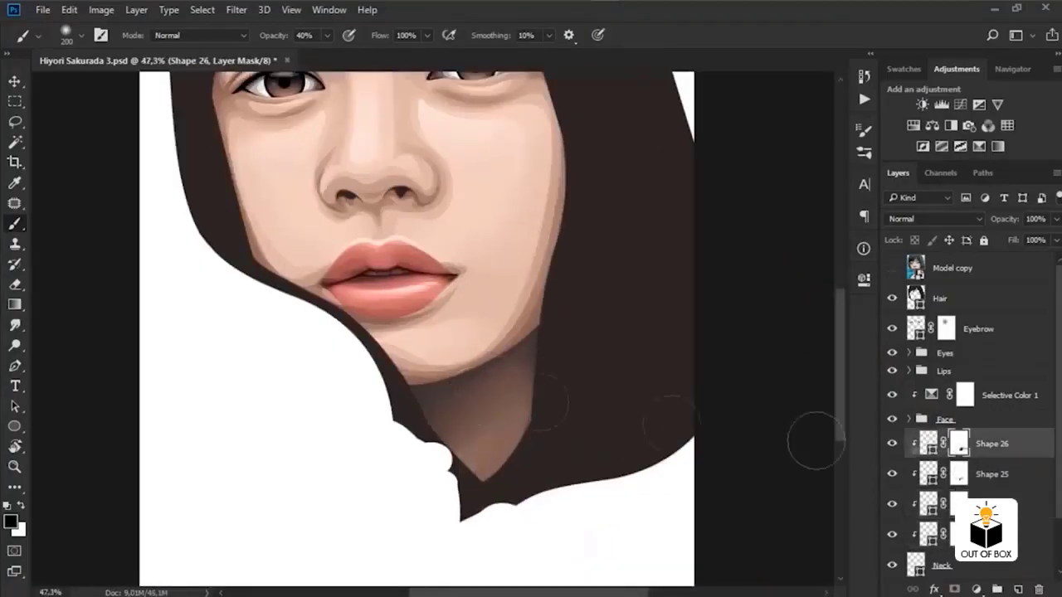
key(alt+bracketleft)
scroll(557, 367, down, 3)
scroll(557, 368, up, 1)
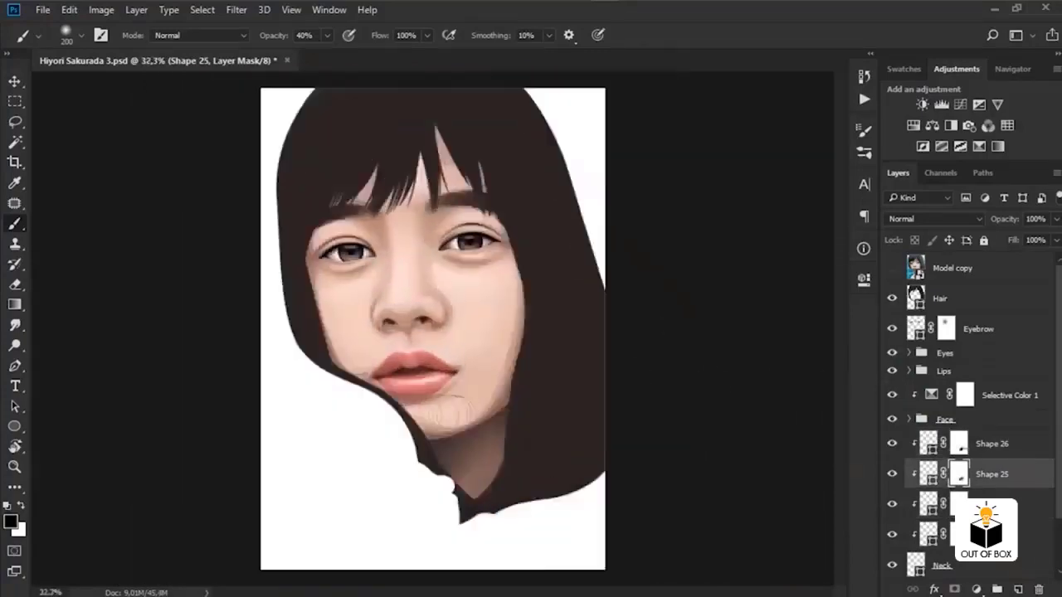
scroll(557, 368, up, 3)
key(p)
shift+click(954, 442)
key(ctrl+g)
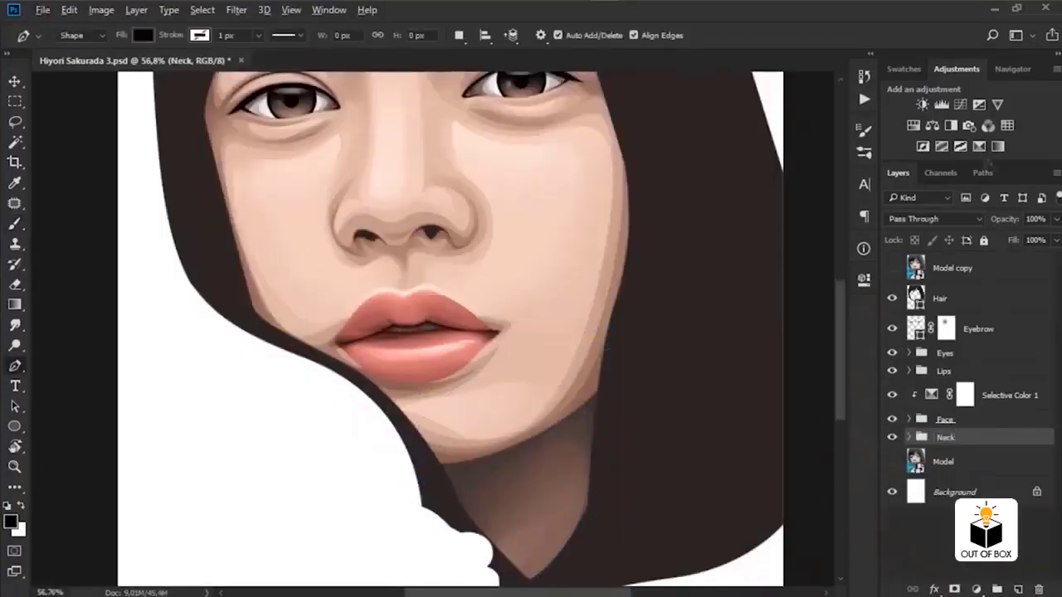
Add a Selective Color layer above Neck with Reds Cyan +51 and Black +100
click(997, 146)
drag(729, 463, 823, 463)
drag(730, 373, 687, 374)
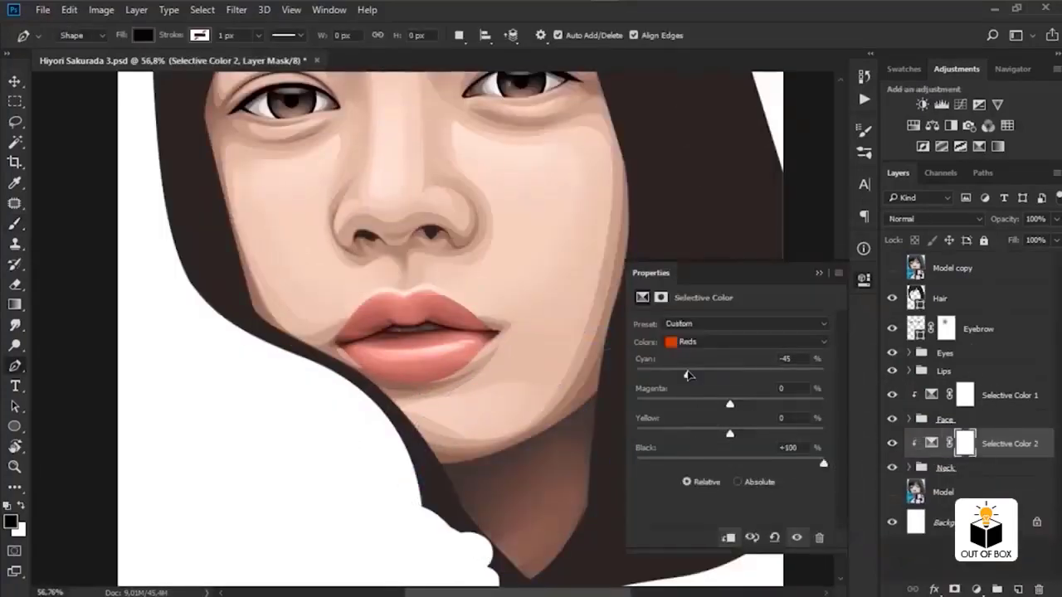
drag(730, 462, 823, 463)
drag(687, 375, 777, 375)
click(819, 274)
Delete the Shape 26 highlight layer and collapse the Neck group
scroll(820, 282, down, 3)
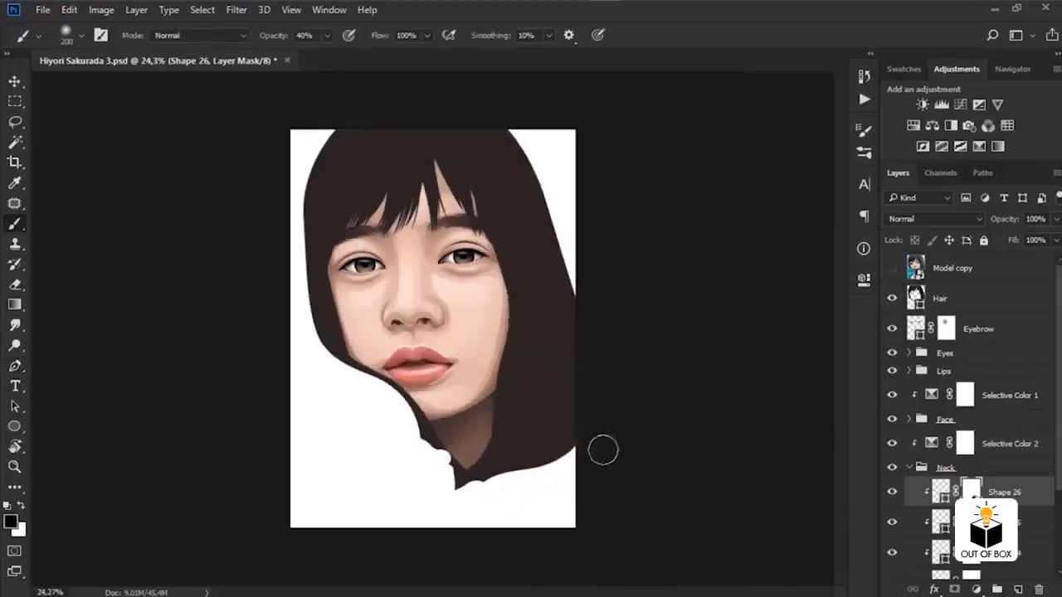
click(893, 494)
key(Delete)
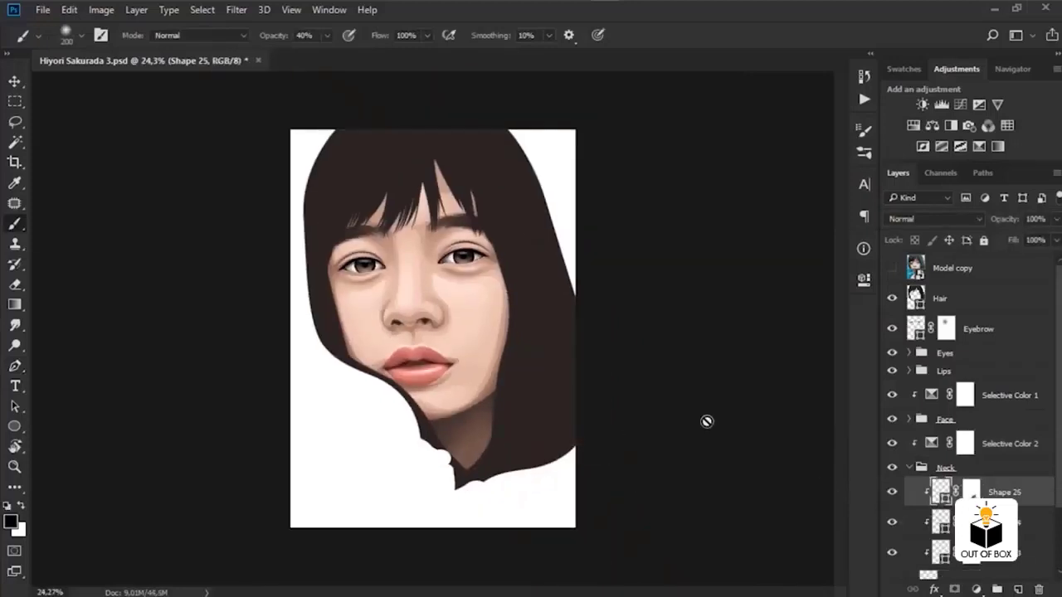
click(910, 467)
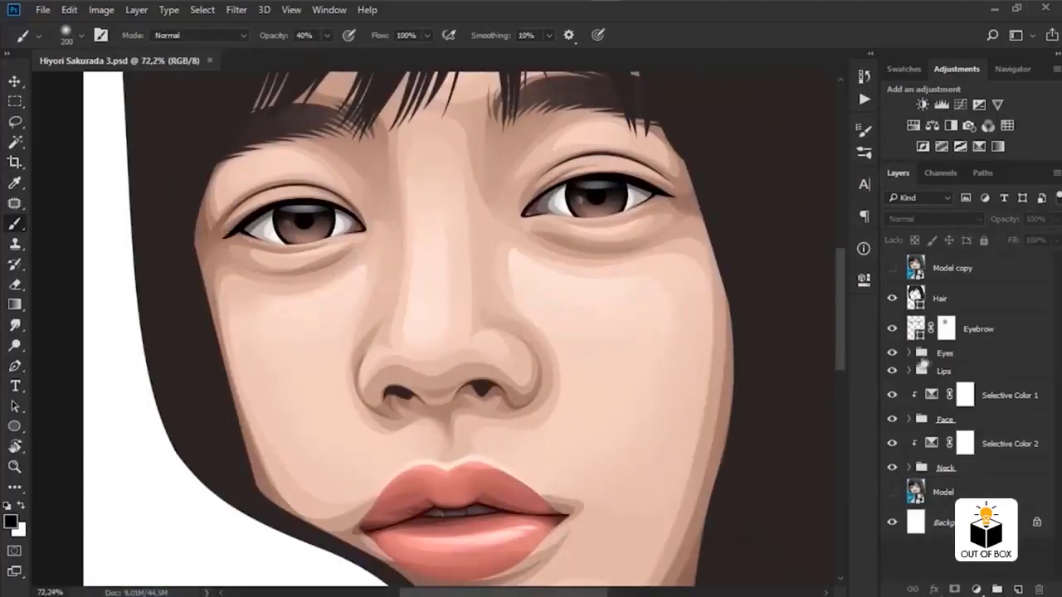
Add a new empty layer in the Eyes group and pick a salmon brush colour
click(909, 355)
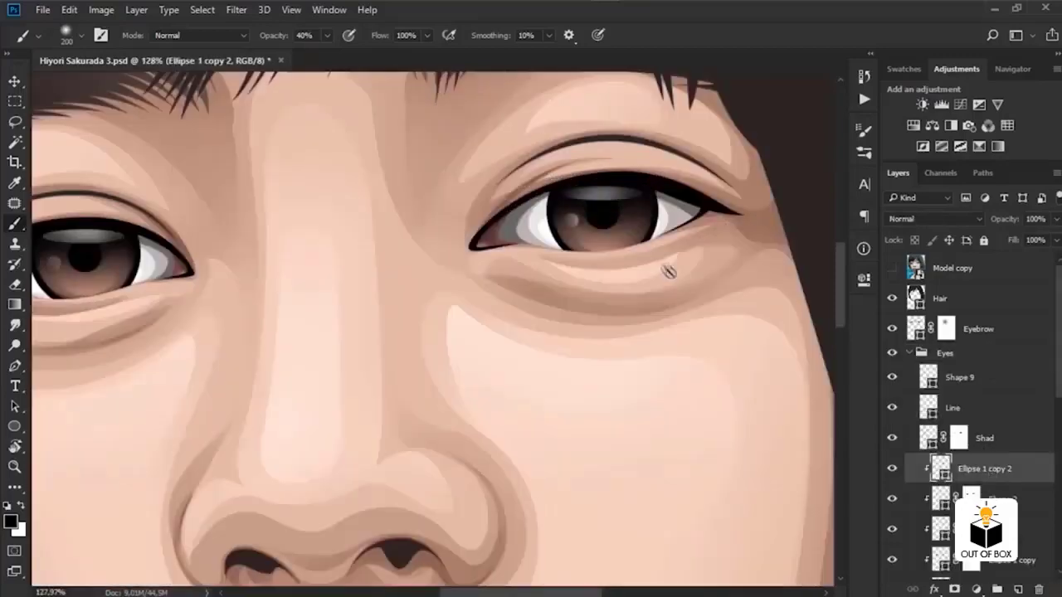
key(ctrl+shift+alt+n)
click(12, 521)
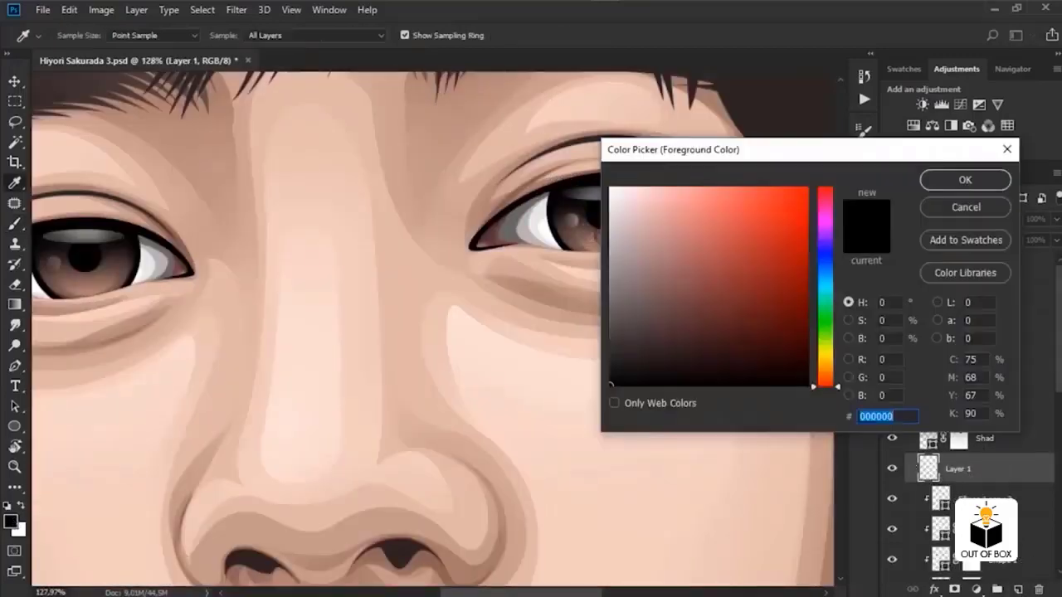
click(497, 274)
click(962, 181)
key(b)
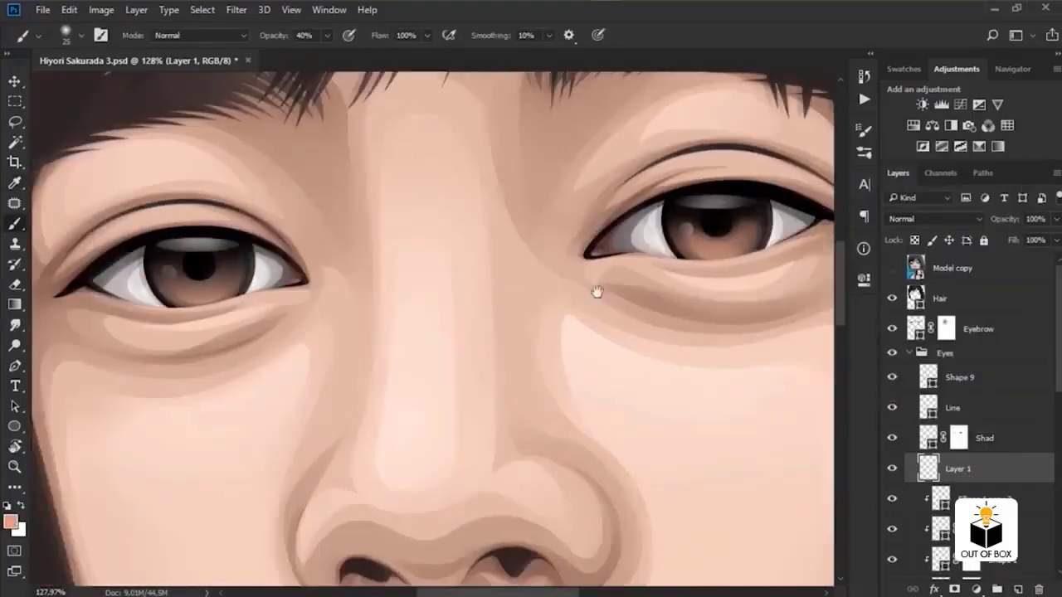
Change the brush colour to light peach and set Layer 1 to Overlay blending
click(933, 219)
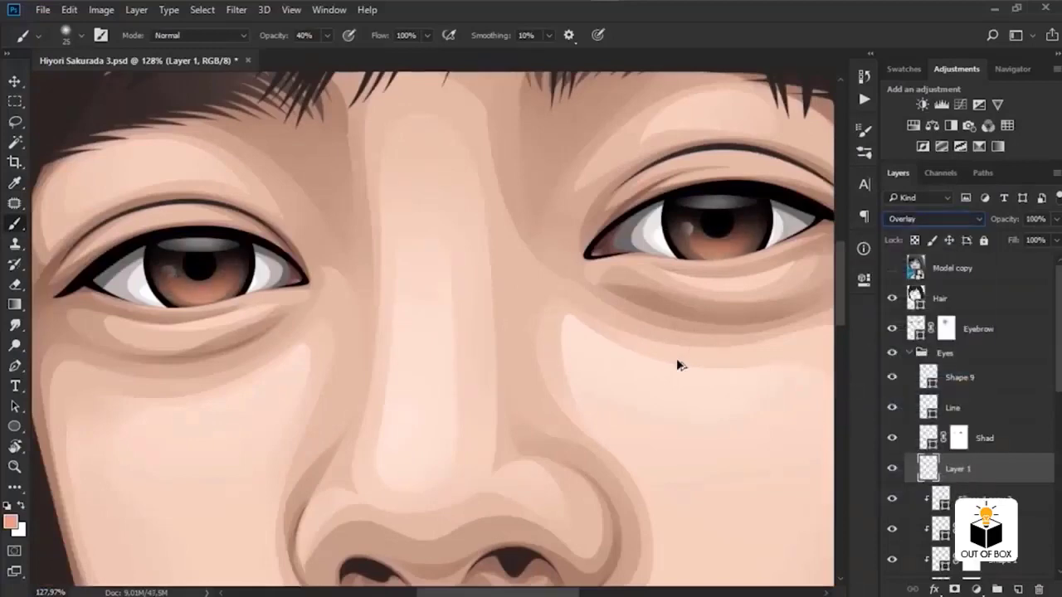
click(11, 521)
click(652, 197)
click(962, 180)
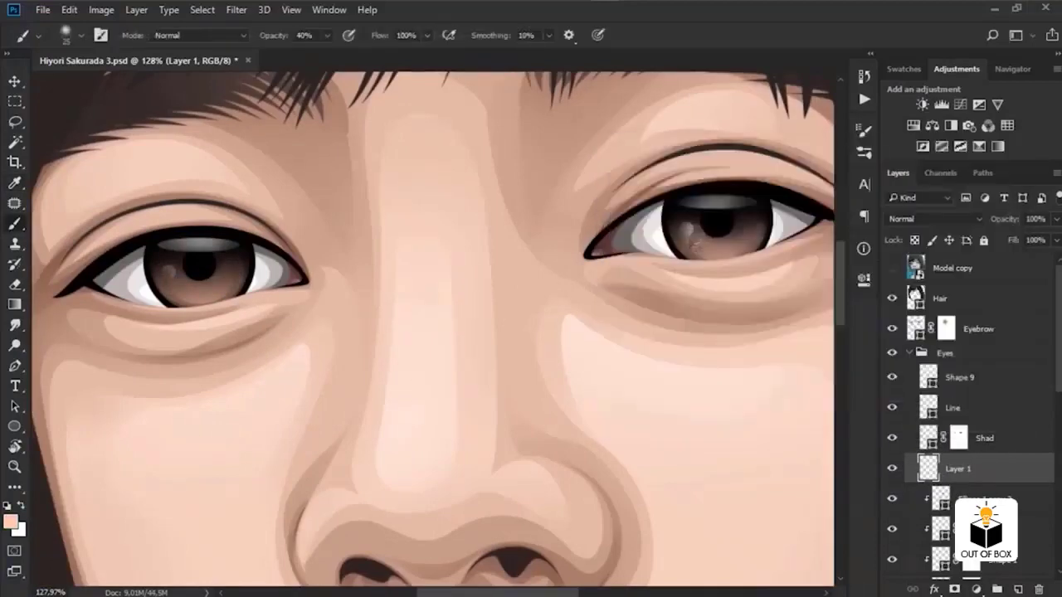
click(933, 218)
click(921, 365)
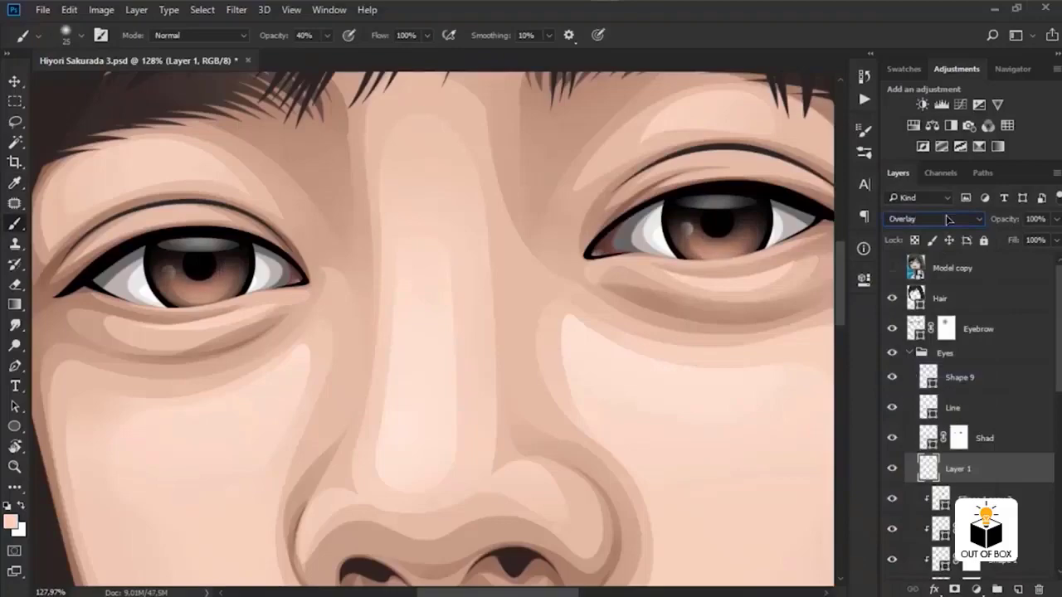
scroll(769, 311, down, 5)
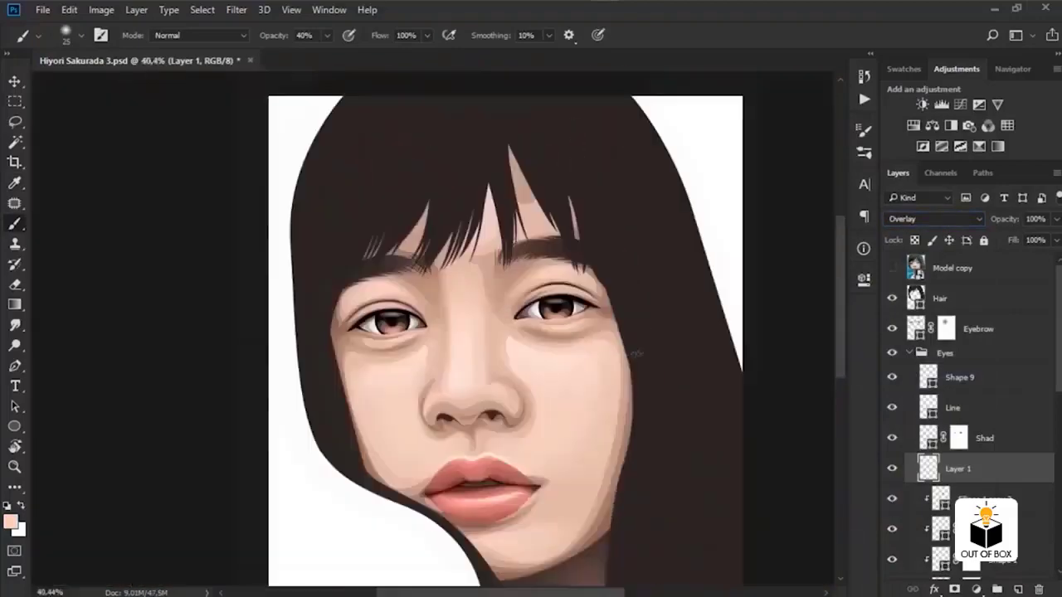
Inspect the Shape 2 and Shape 1 layer masks inside the Eyes group
click(945, 353)
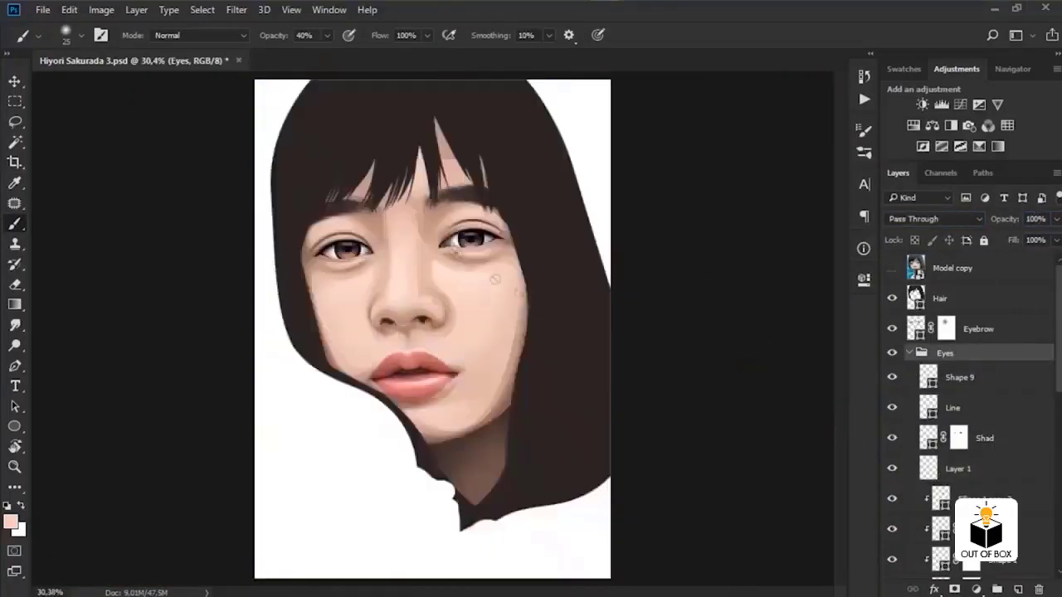
scroll(607, 329, up, 5)
scroll(978, 452, down, 2)
click(970, 438)
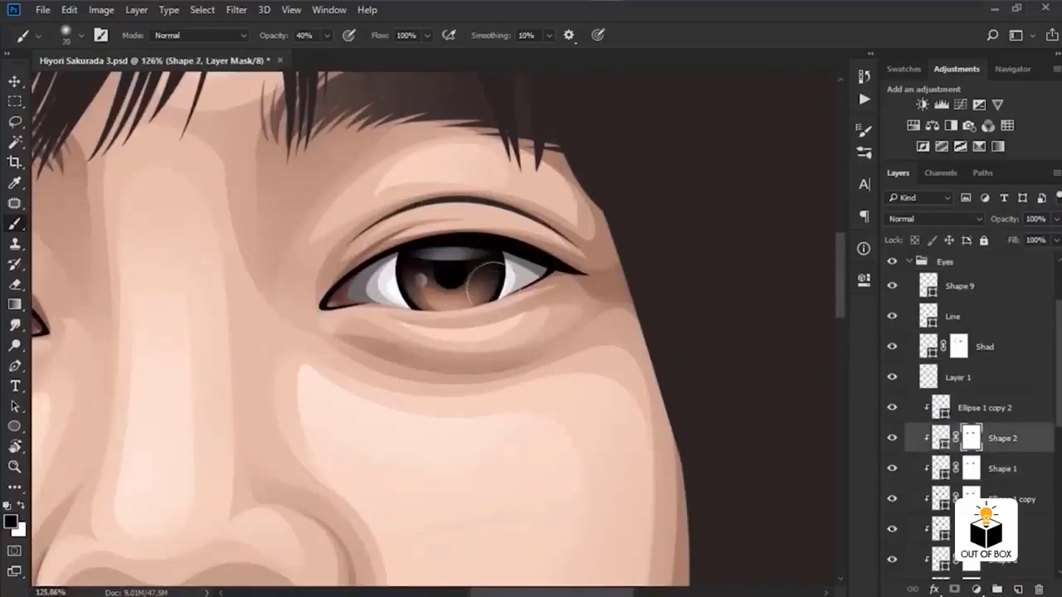
click(970, 467)
scroll(448, 267, right, 3)
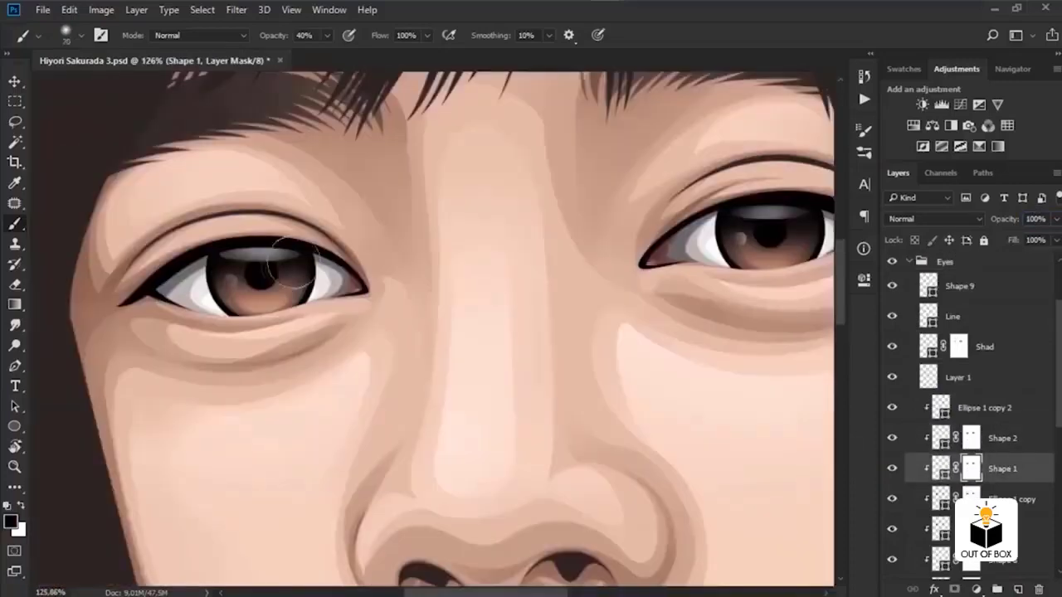
key(alt+bracketright)
scroll(373, 274, down, 2)
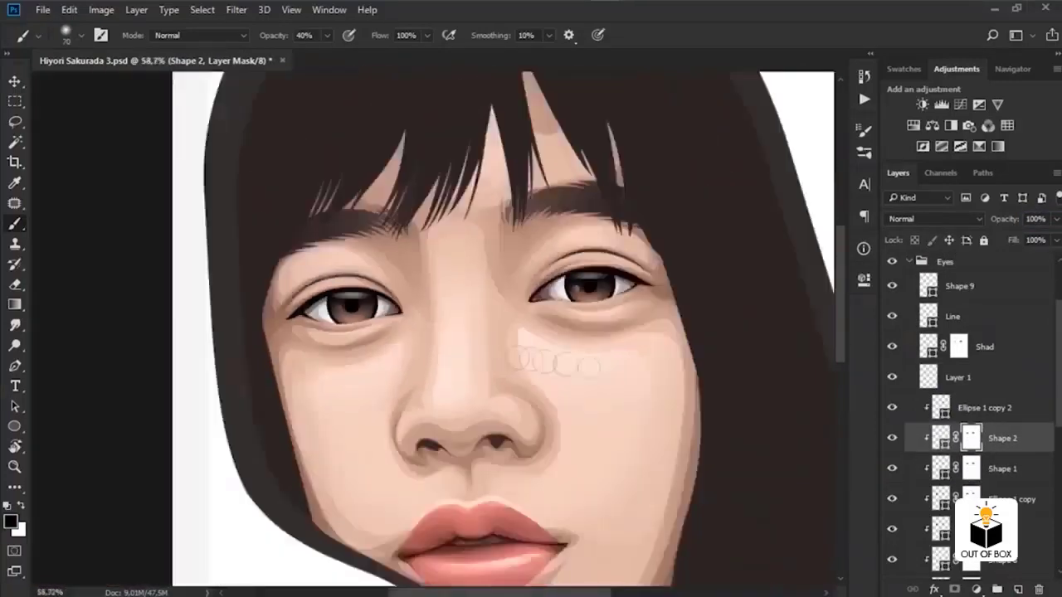
scroll(373, 274, down, 1)
scroll(373, 274, down, 2)
scroll(895, 332, up, 3)
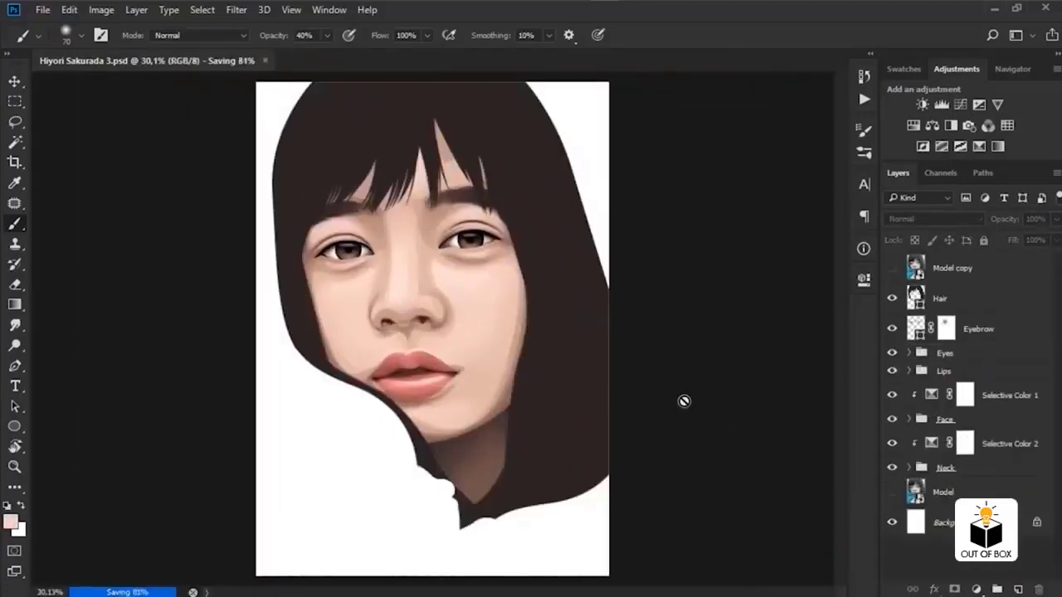
Trace curved strand paths with the Pen tool along the lower hair toward the sweater
key(p)
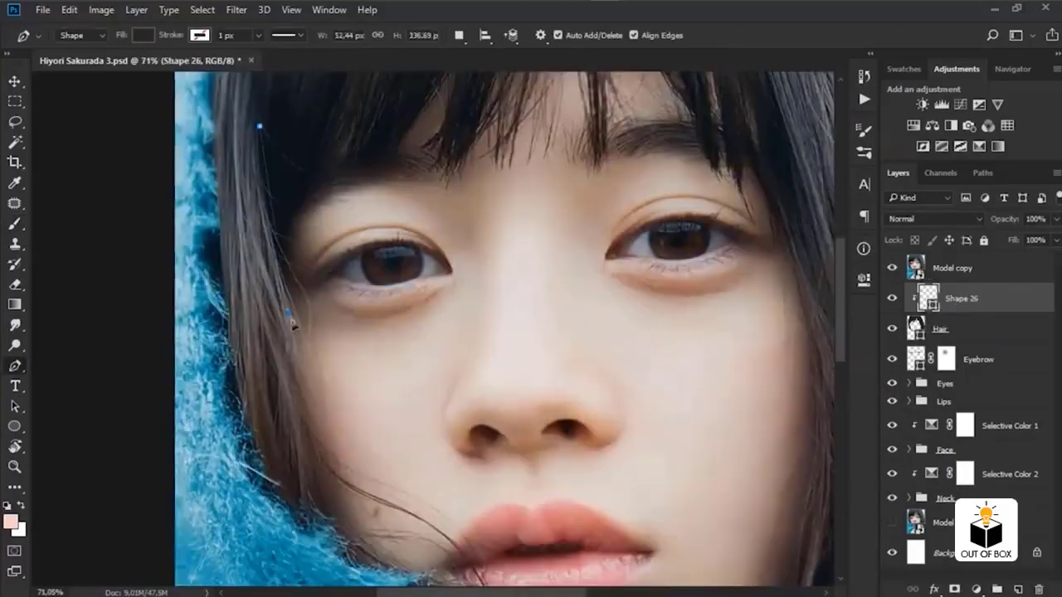
scroll(292, 324, down, 2)
drag(314, 361, 328, 438)
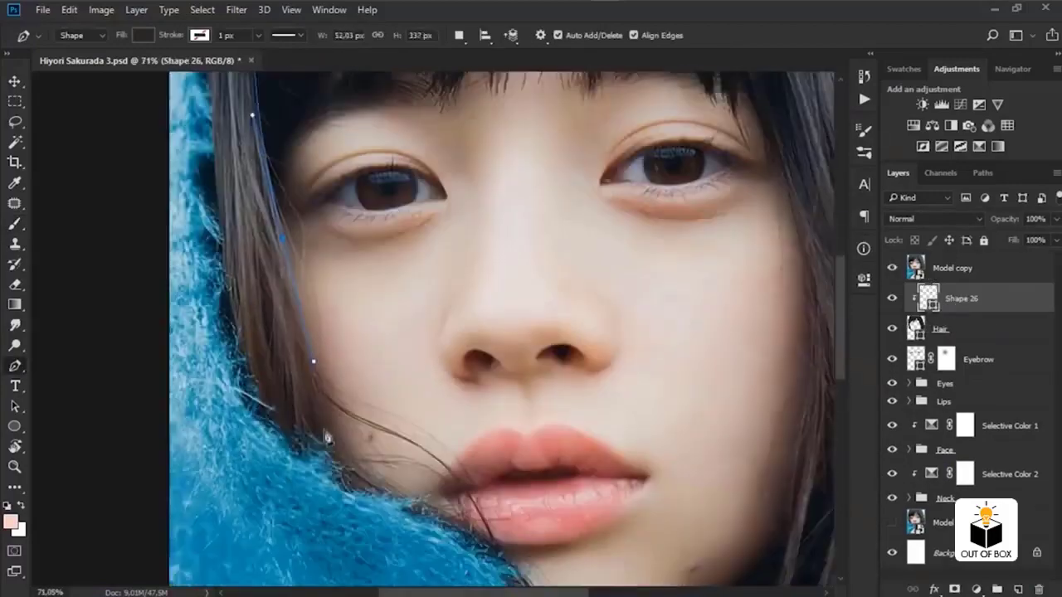
scroll(309, 372, up, 2)
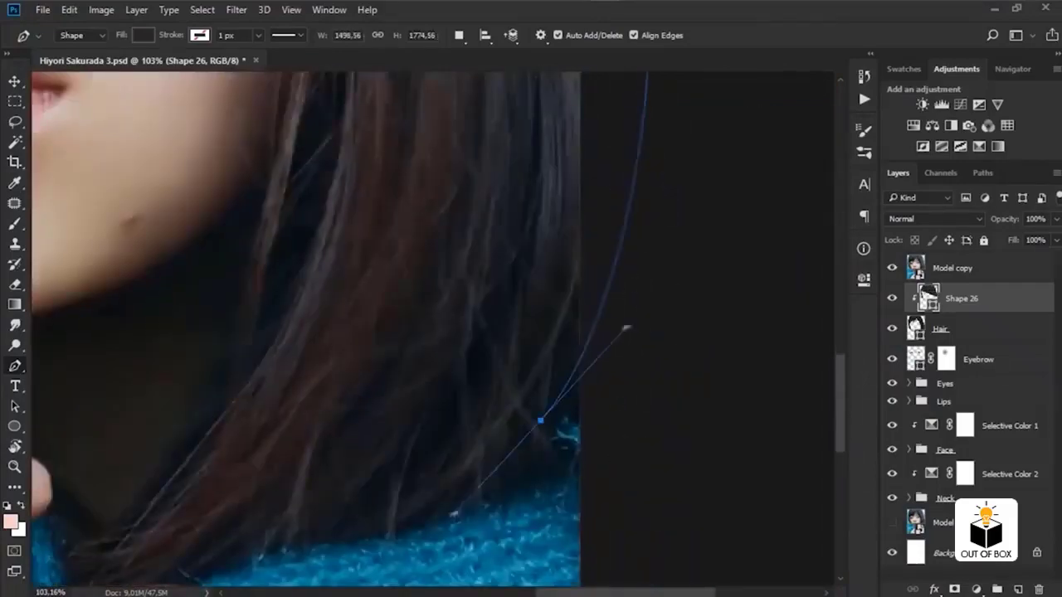
drag(596, 239, 647, 75)
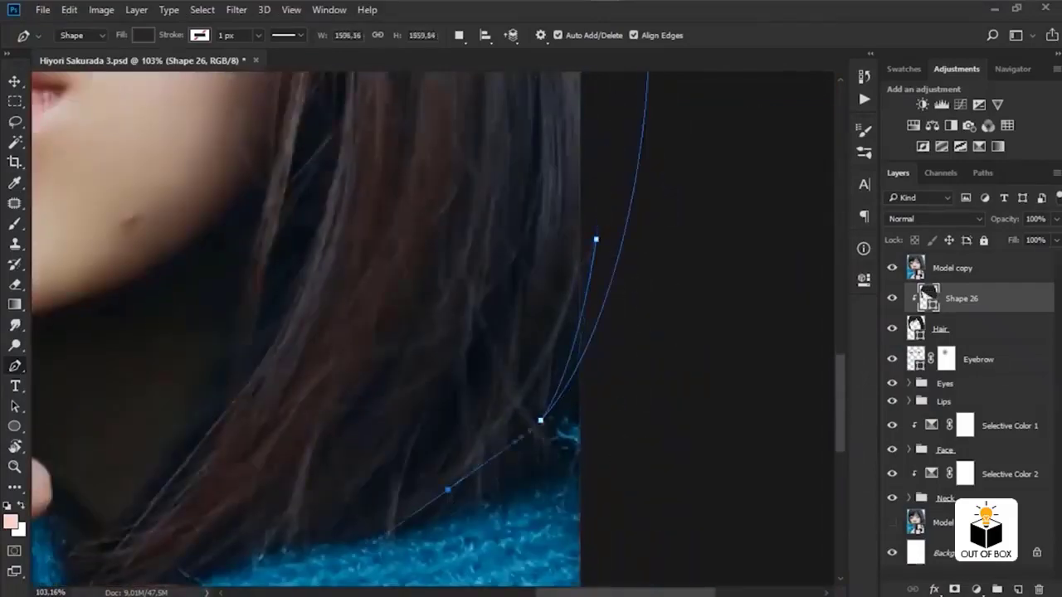
scroll(547, 346, down, 2)
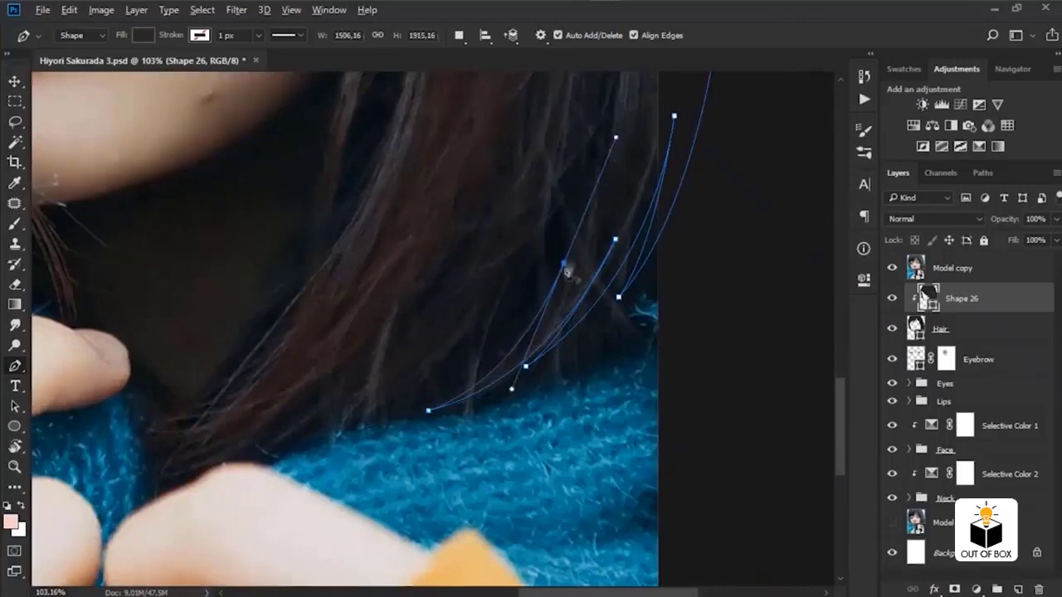
click(555, 335)
scroll(606, 447, down, 2)
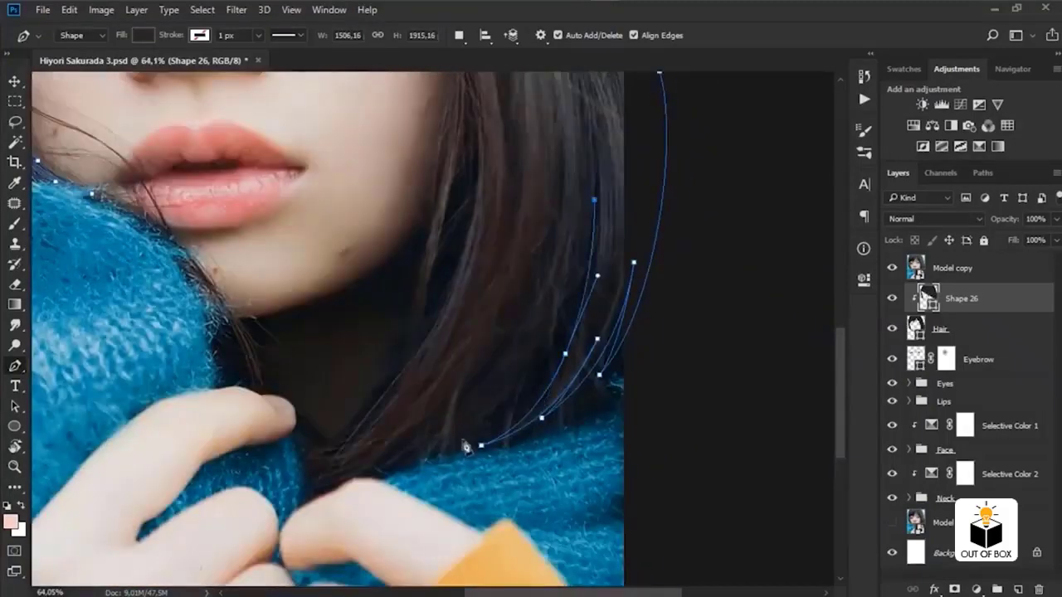
drag(467, 439, 333, 517)
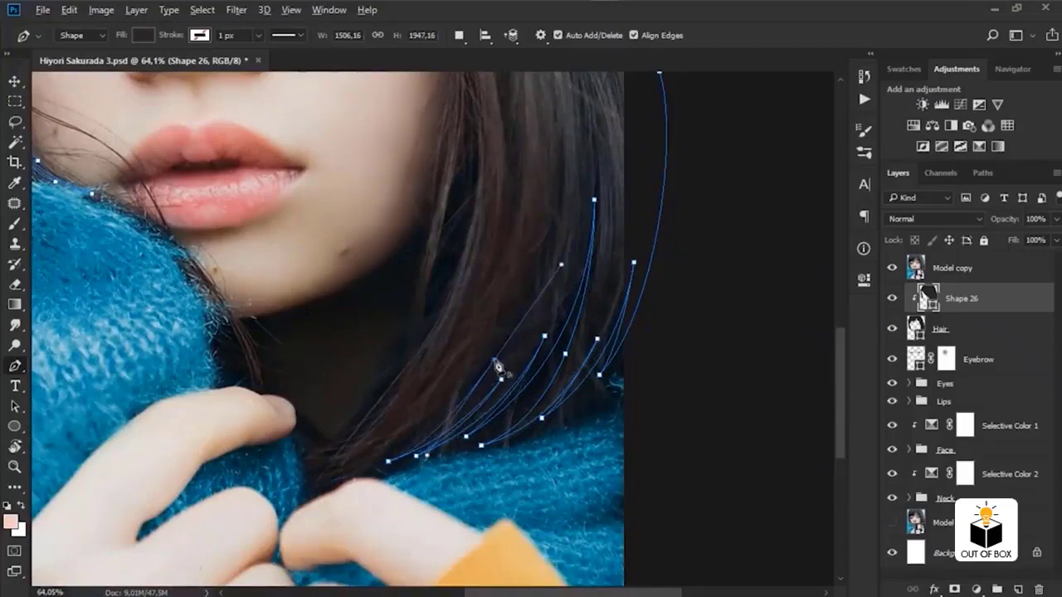
scroll(498, 367, up, 4)
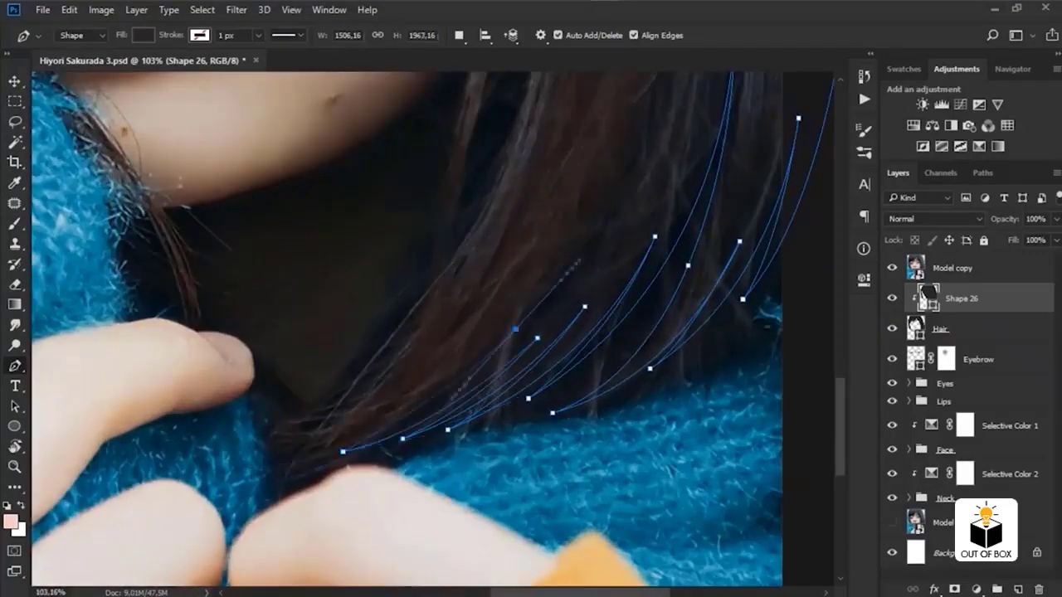
drag(279, 454, 373, 452)
drag(501, 276, 503, 279)
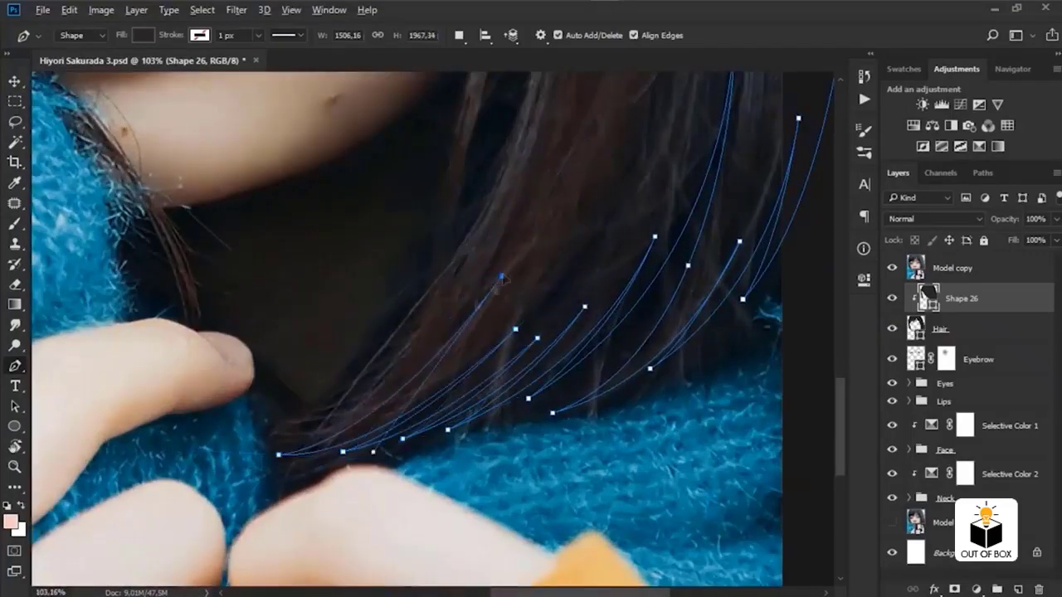
Add a strand point beside the chin, zooming in to check it
scroll(410, 386, up, 1)
scroll(432, 386, up, 1)
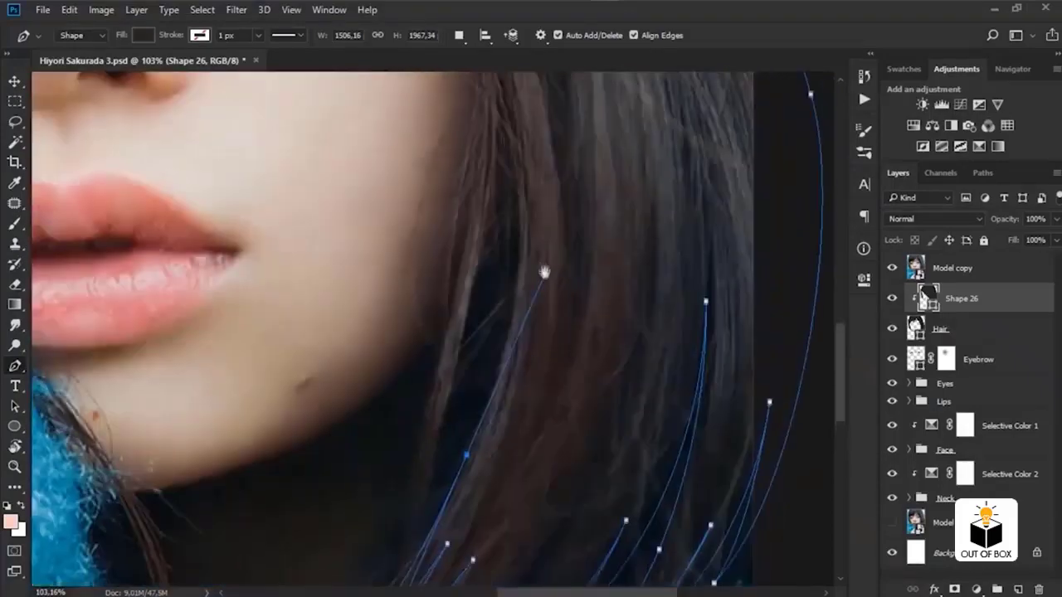
scroll(446, 386, up, 1)
click(447, 386)
scroll(446, 386, down, 2)
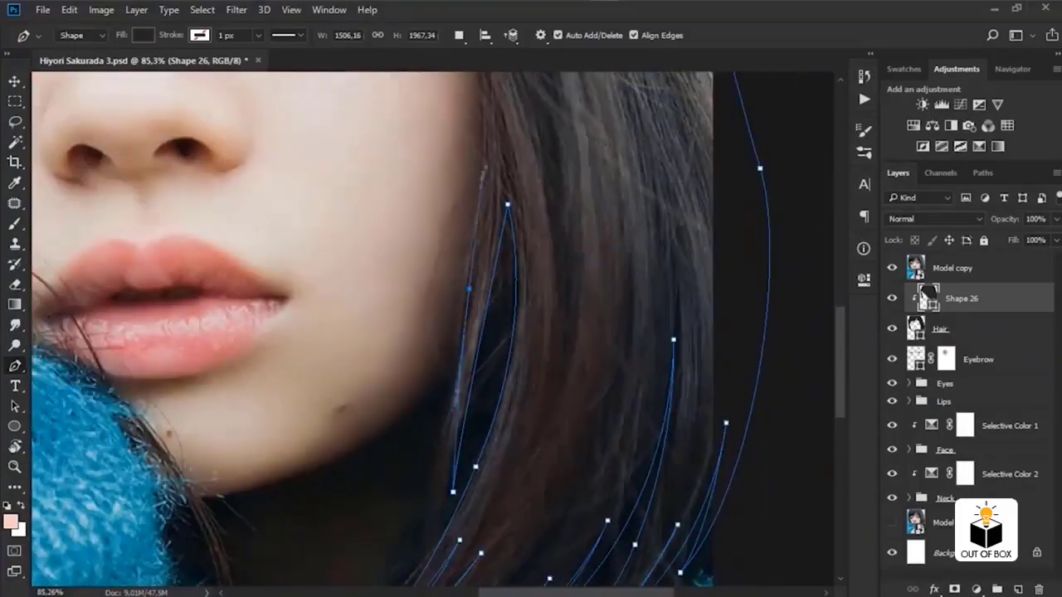
scroll(435, 395, up, 1)
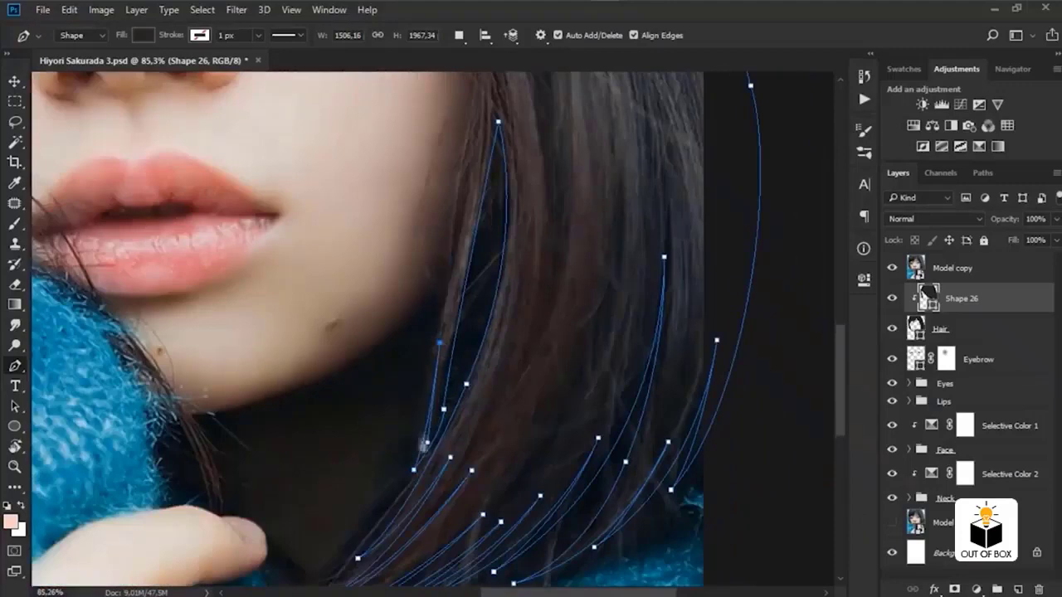
scroll(424, 445, up, 2)
scroll(439, 331, up, 2)
scroll(454, 400, up, 2)
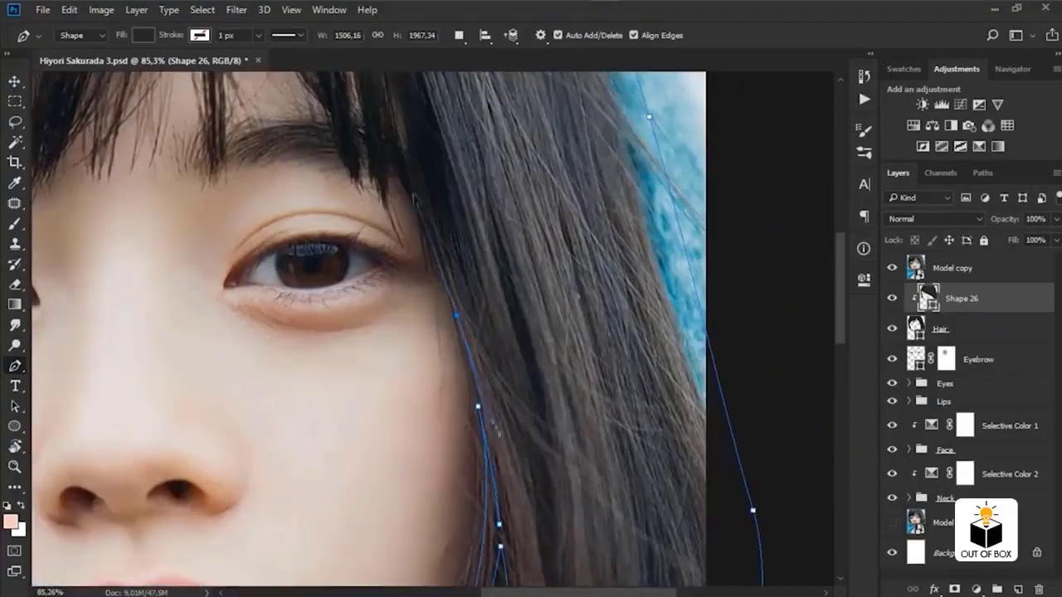
scroll(454, 400, up, 2)
scroll(439, 382, down, 2)
scroll(423, 365, up, 2)
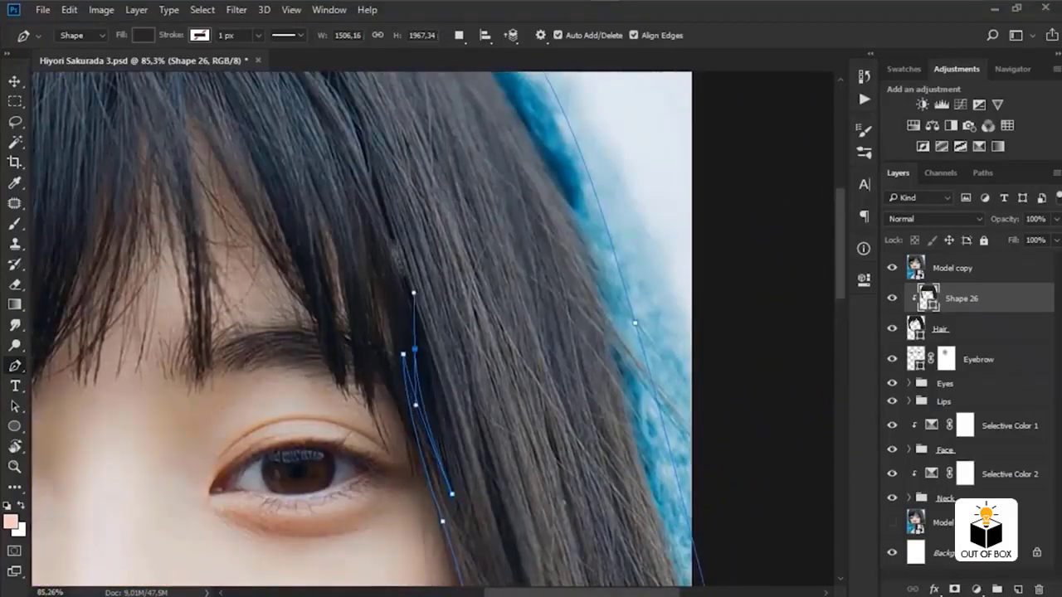
Trace a curved strand across the bangs
drag(406, 349, 477, 415)
scroll(477, 415, up, 1)
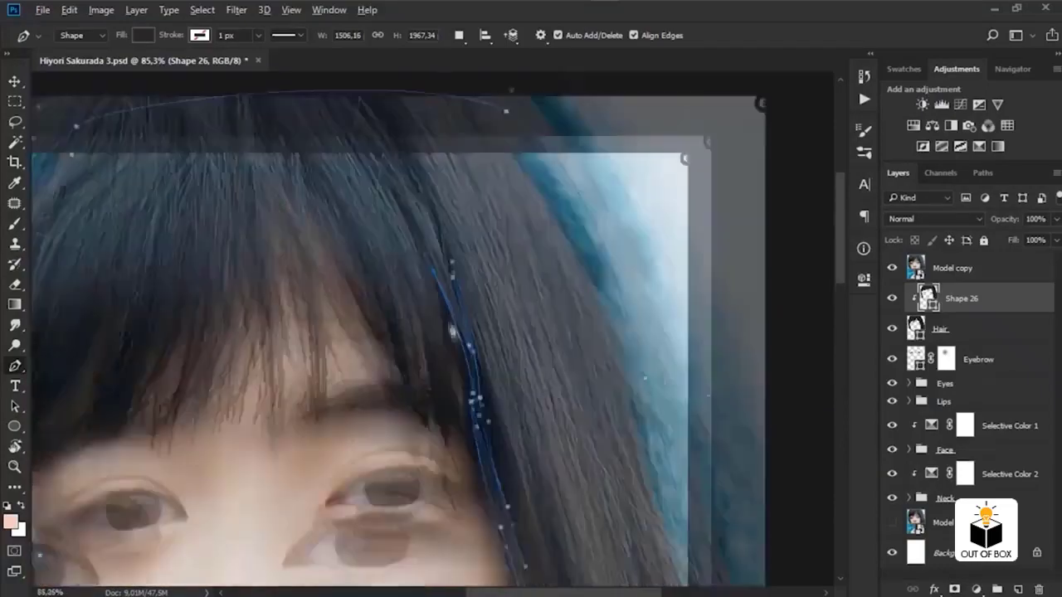
drag(517, 303, 564, 399)
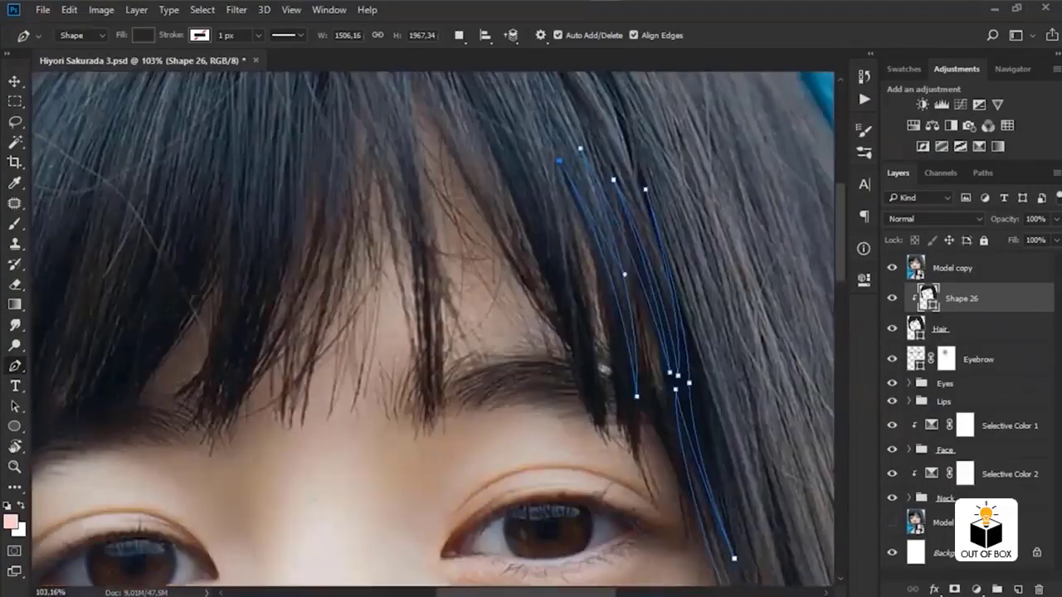
scroll(589, 365, down, 1)
drag(568, 304, 539, 175)
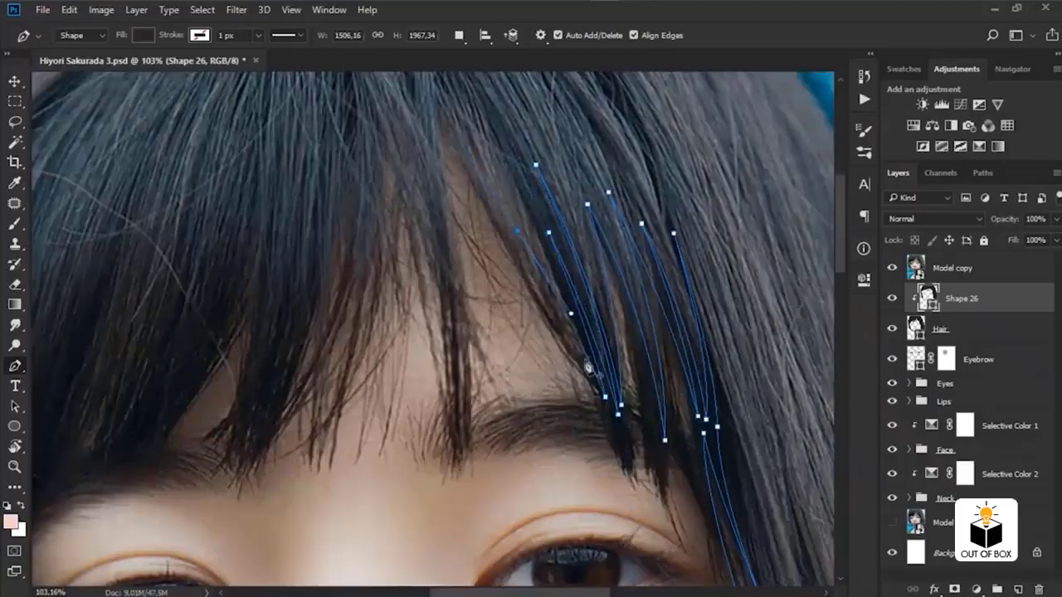
drag(586, 368, 637, 488)
click(508, 261)
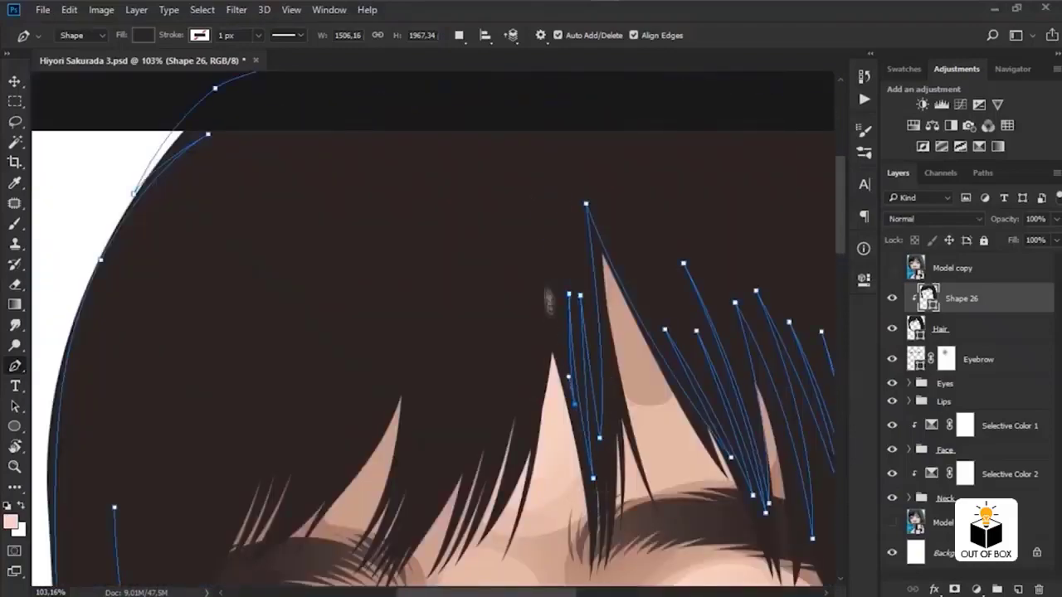
Pan up to view the upper hair strands over the flat vector hair
drag(548, 296, 563, 221)
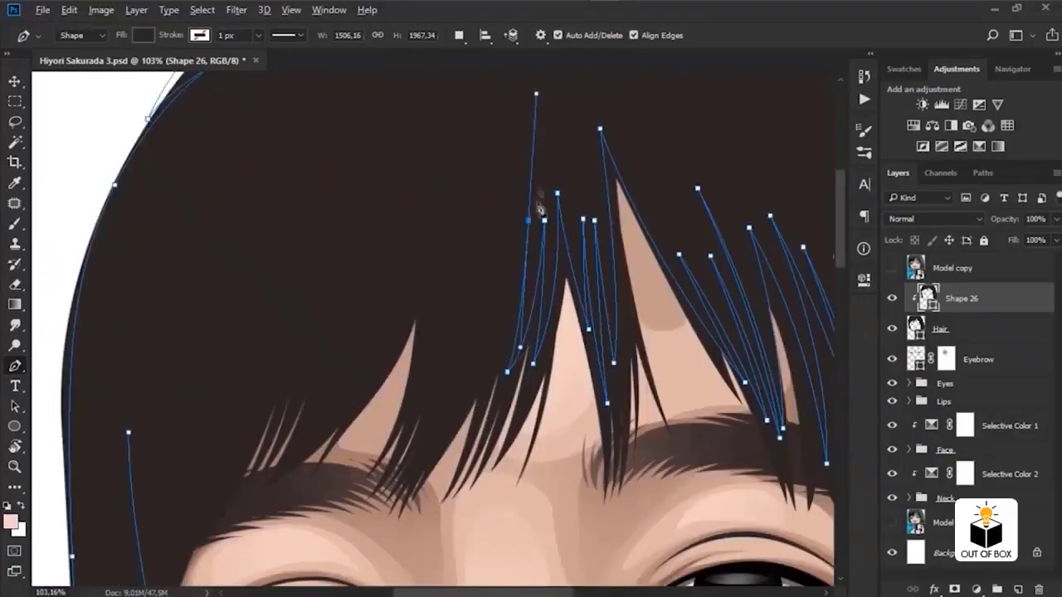